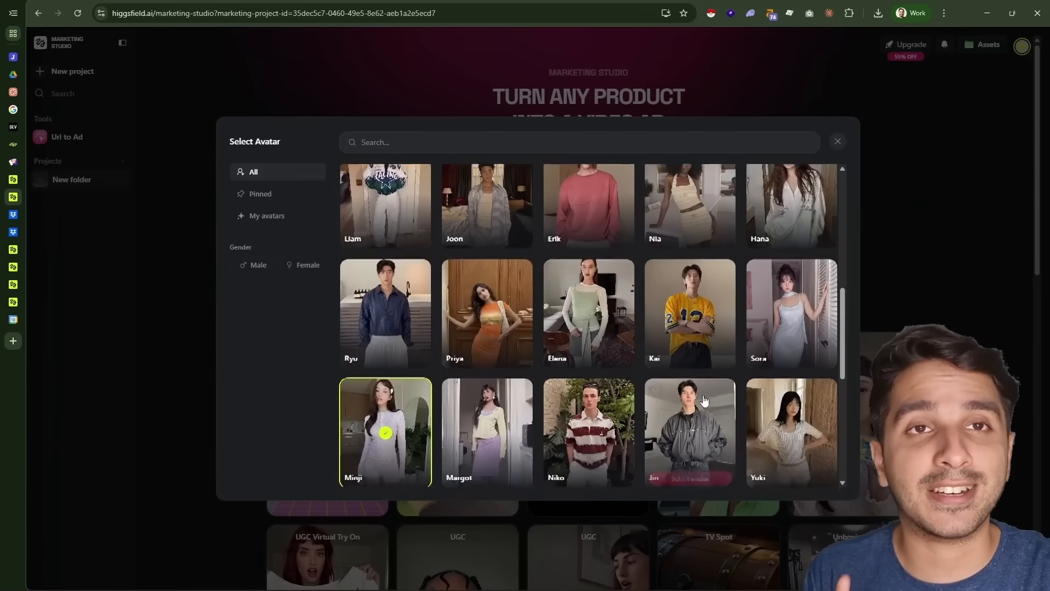
- Browse the avatar library and choose Mei as the avatar for the ad
scroll(802, 377, "down", 3)
scroll(755, 381, "down", 1)
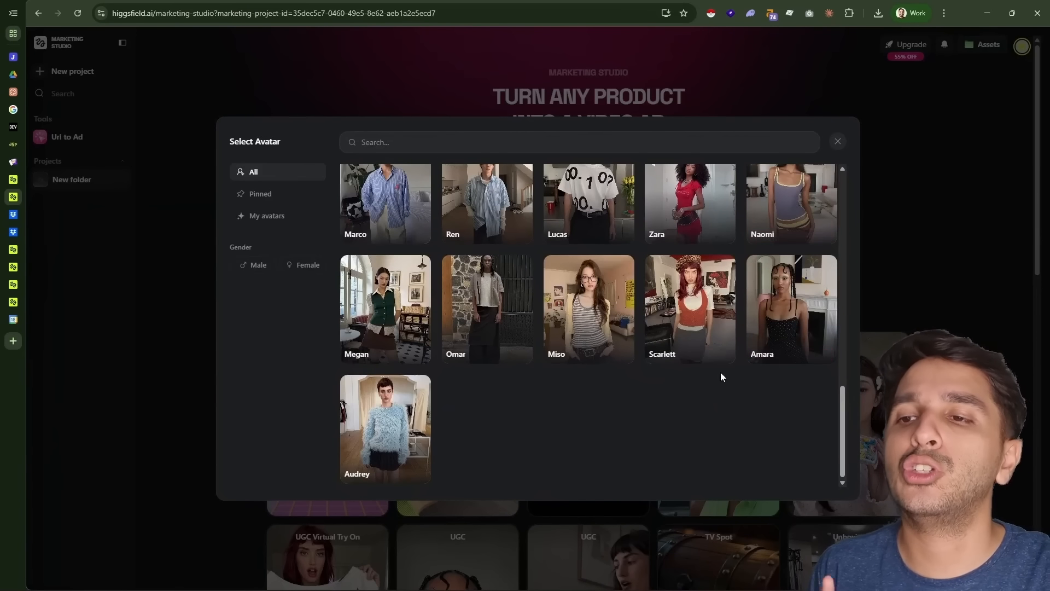
scroll(720, 371, "up", 10)
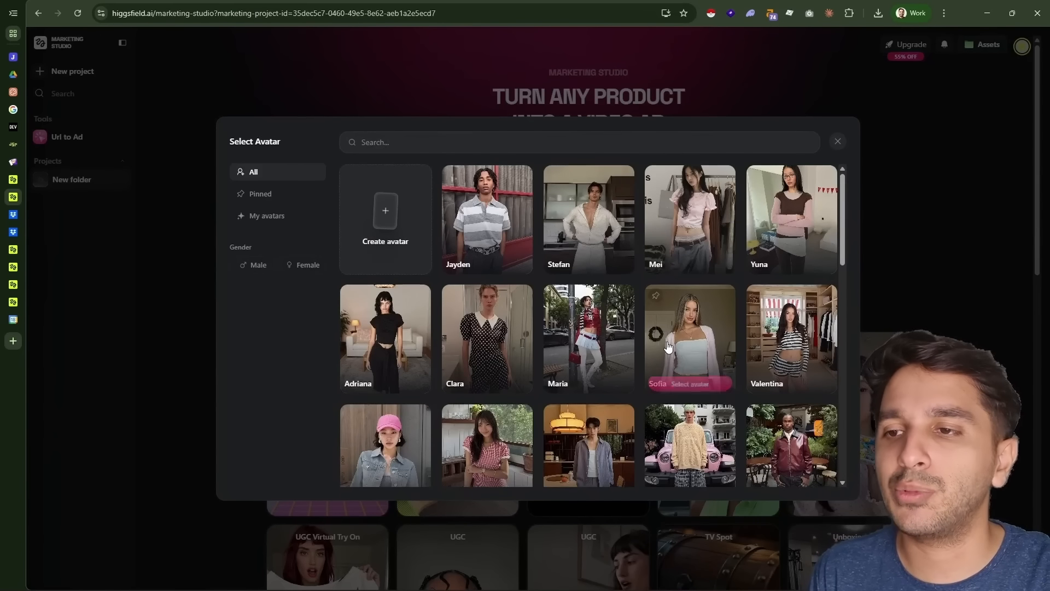
left_click(698, 199)
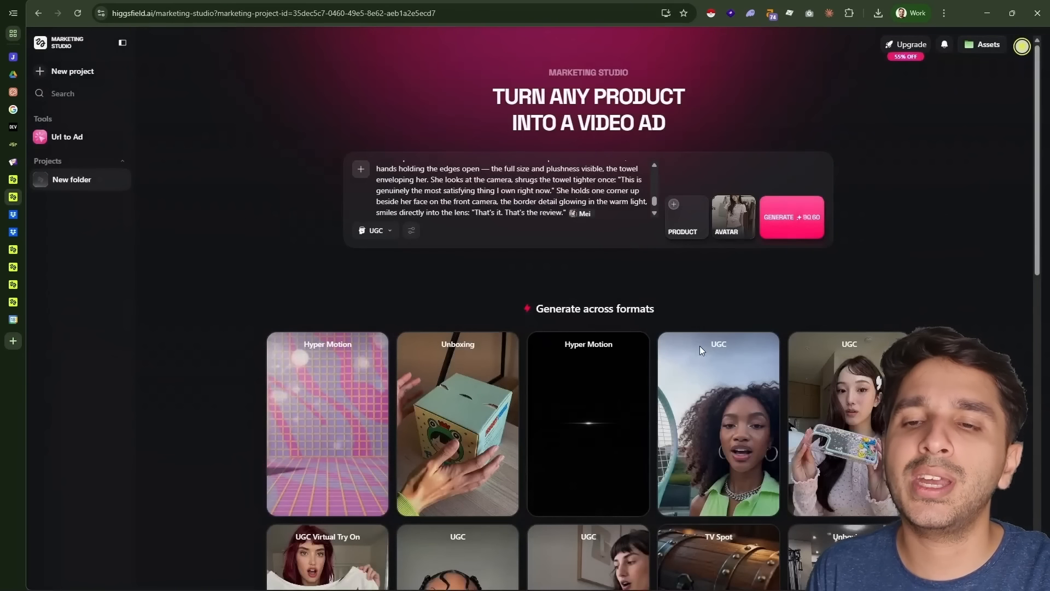
- Create a product manually with the uploaded towel images and name it Memory Life Towel
left_click(676, 238)
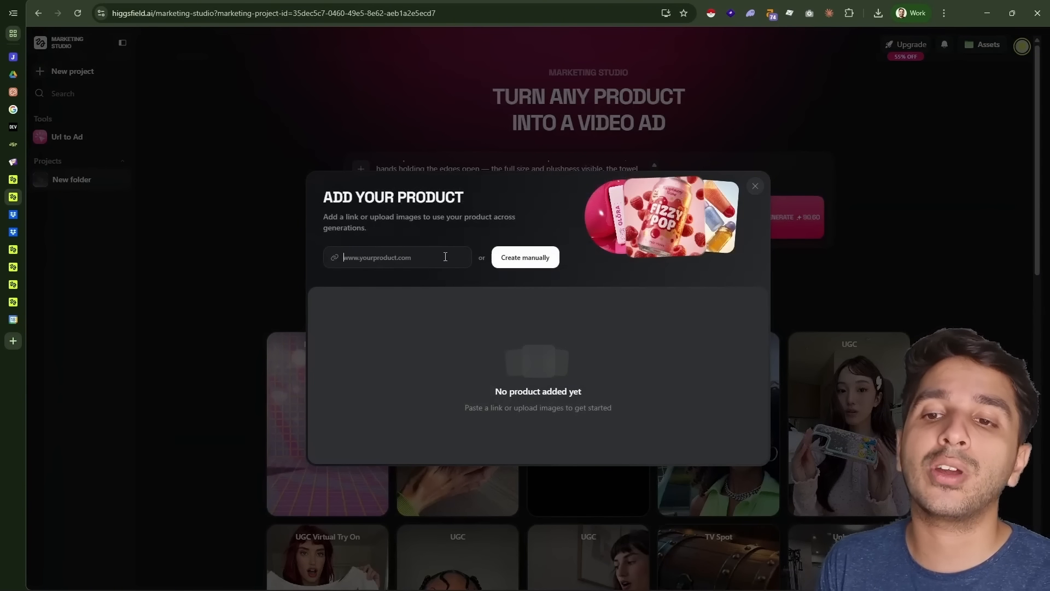
left_click(525, 257)
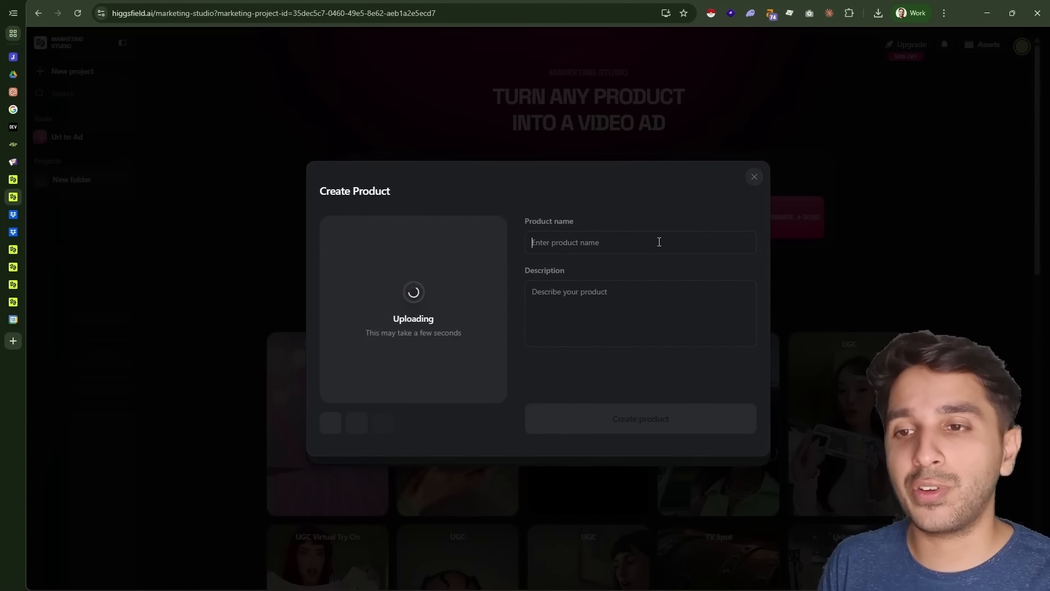
type("SU")
key("BackSpace")
key("BackSpace")
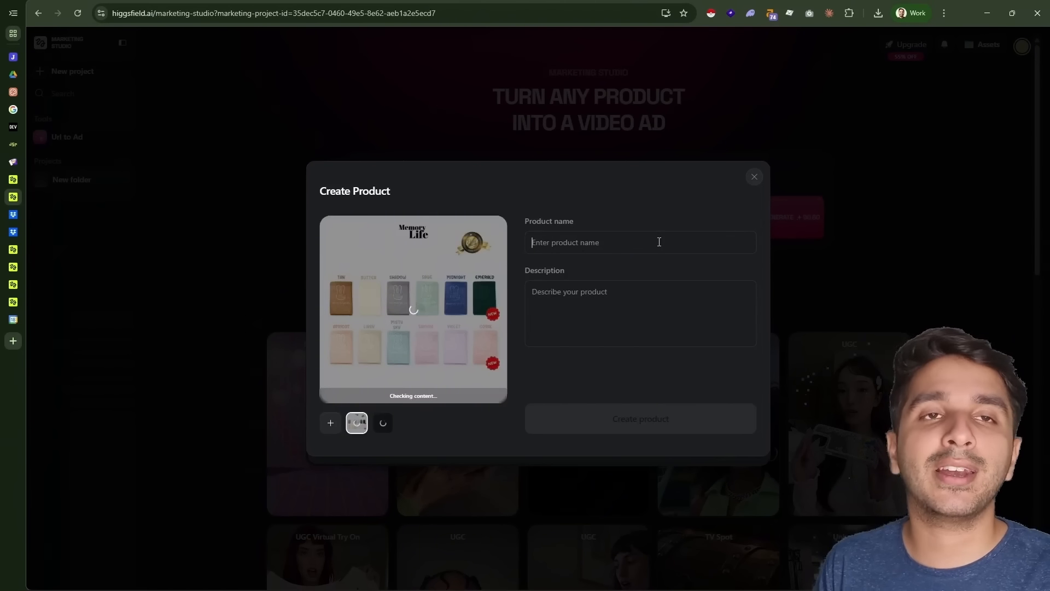
type("Memory Life")
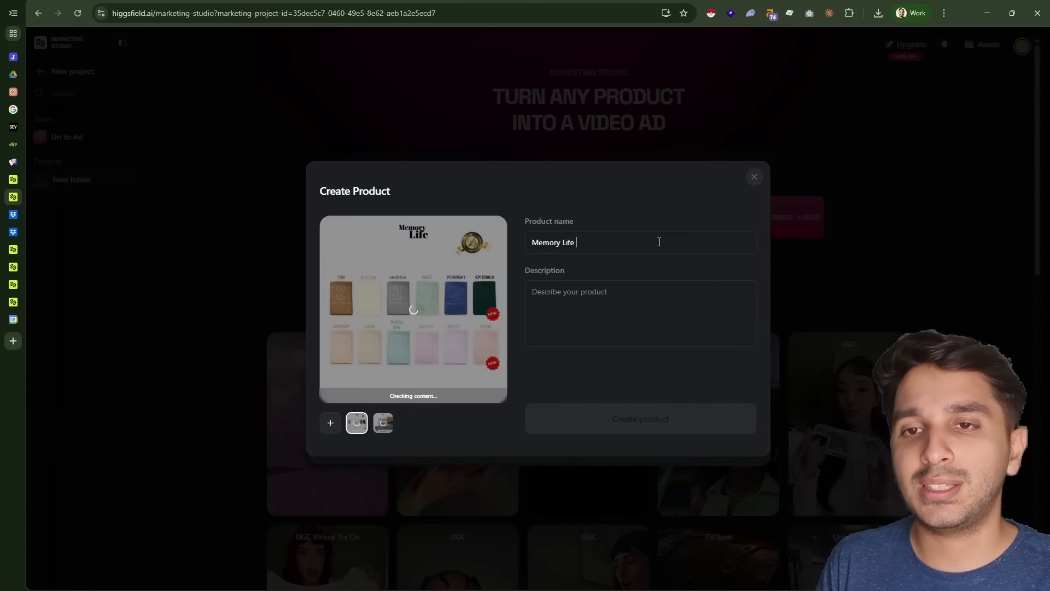
type(" Tower")
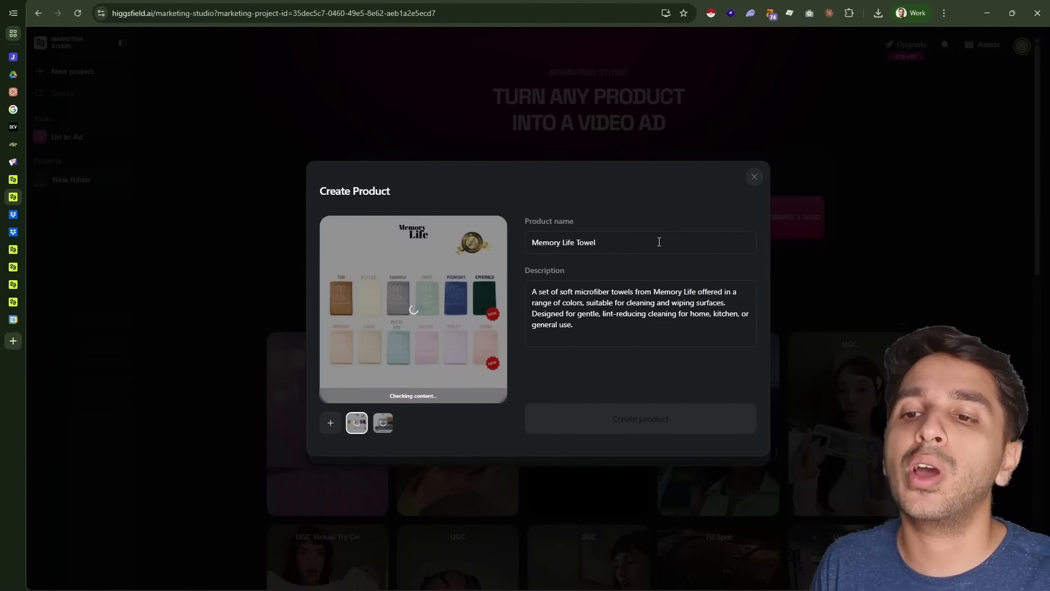
- Revise the description to end "gentle and sensitive skin. Its super soft and wraps around your body with comfort", and create the product
triple_click(657, 321)
left_click_drag(657, 321, 524, 285)
left_click(628, 330)
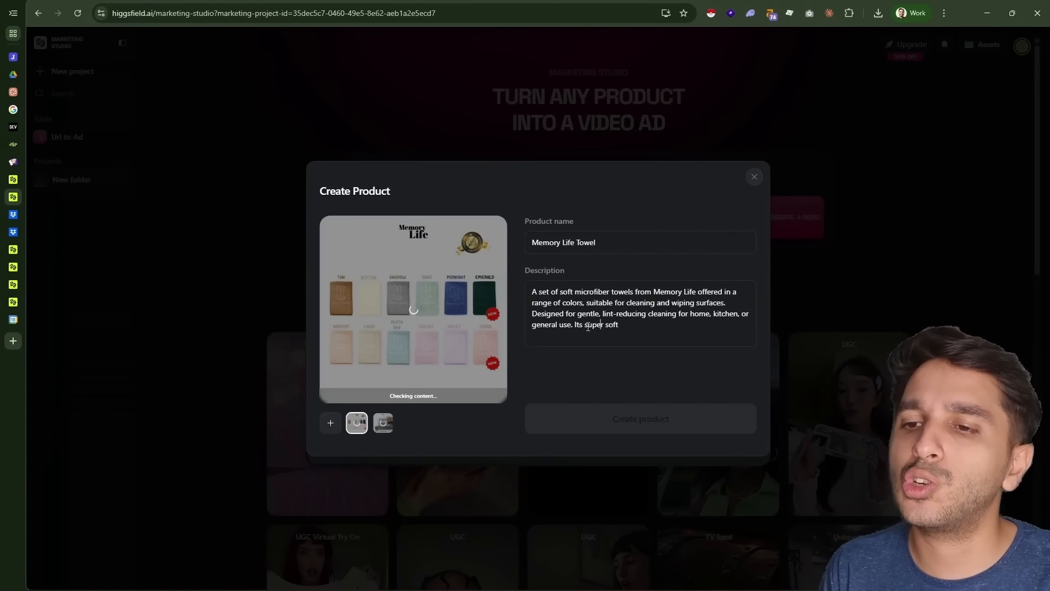
left_click_drag(569, 327, 600, 313)
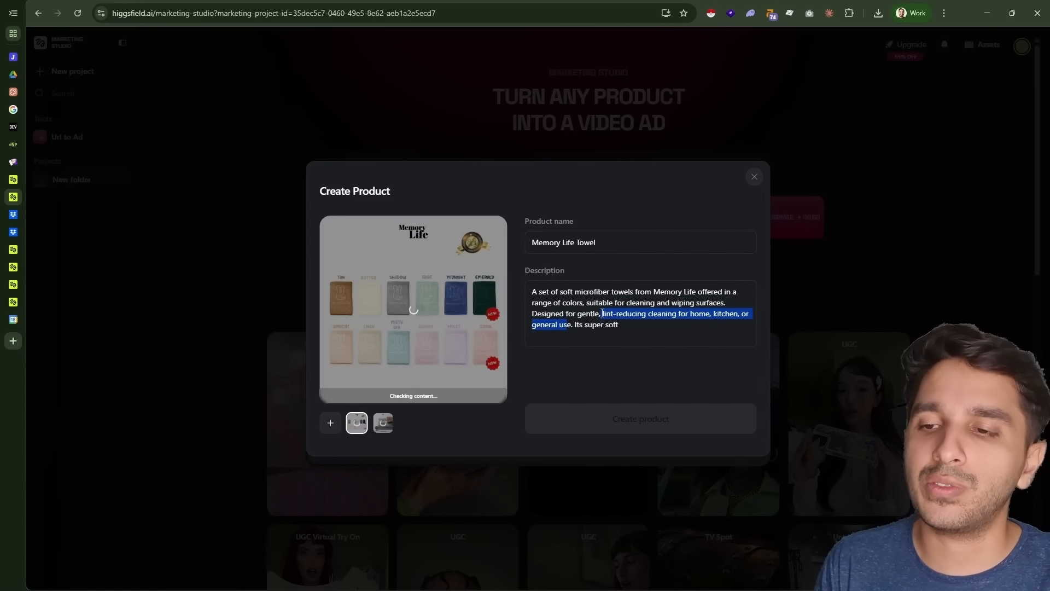
key("BackSpace")
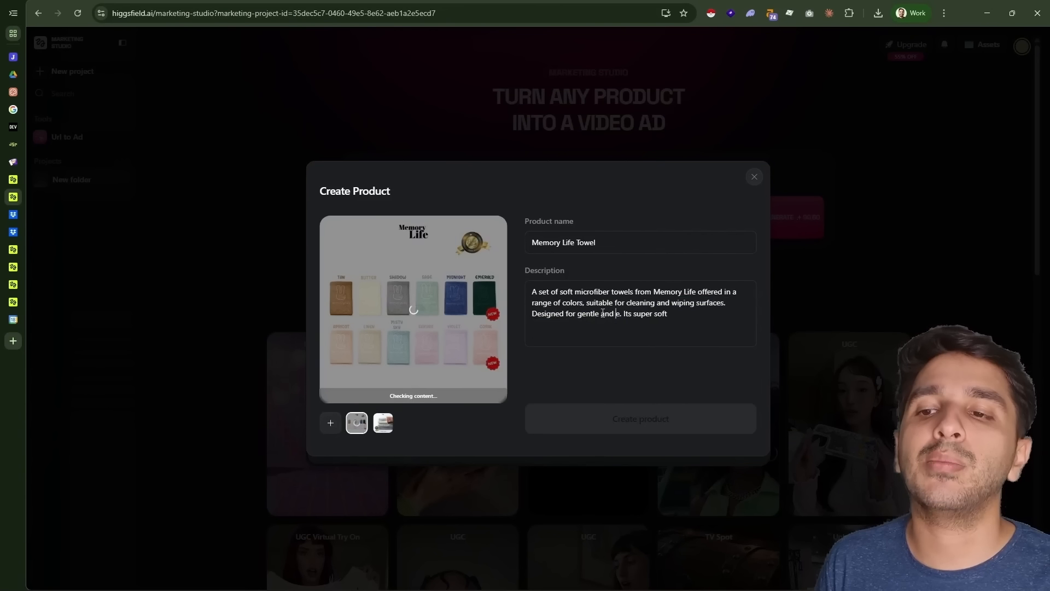
type("sensitive skin")
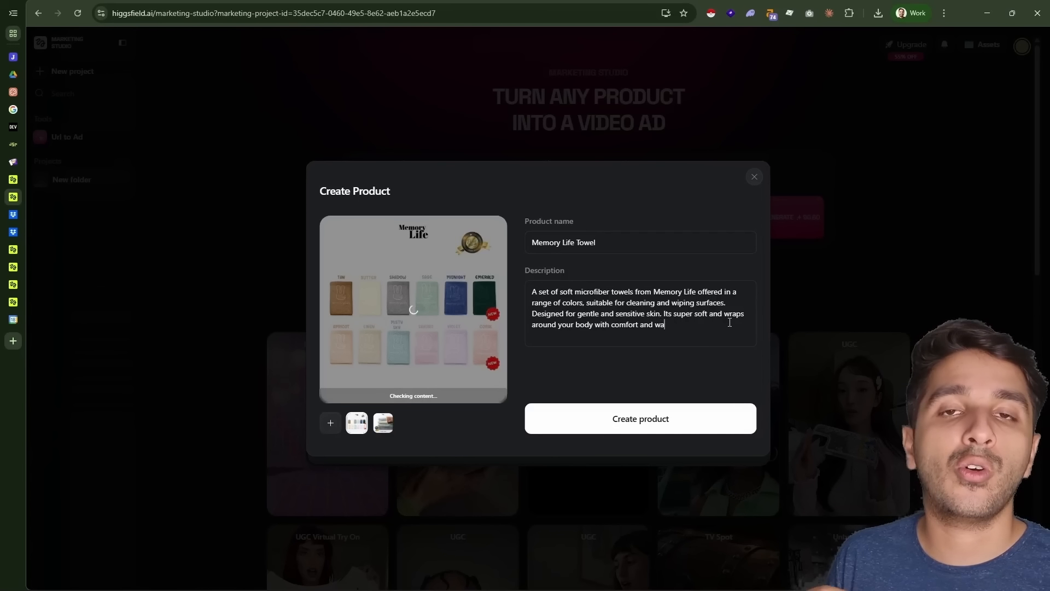
key("BackSpace")
key("BackSpace")
key("BackSpace")
key("BackSpace")
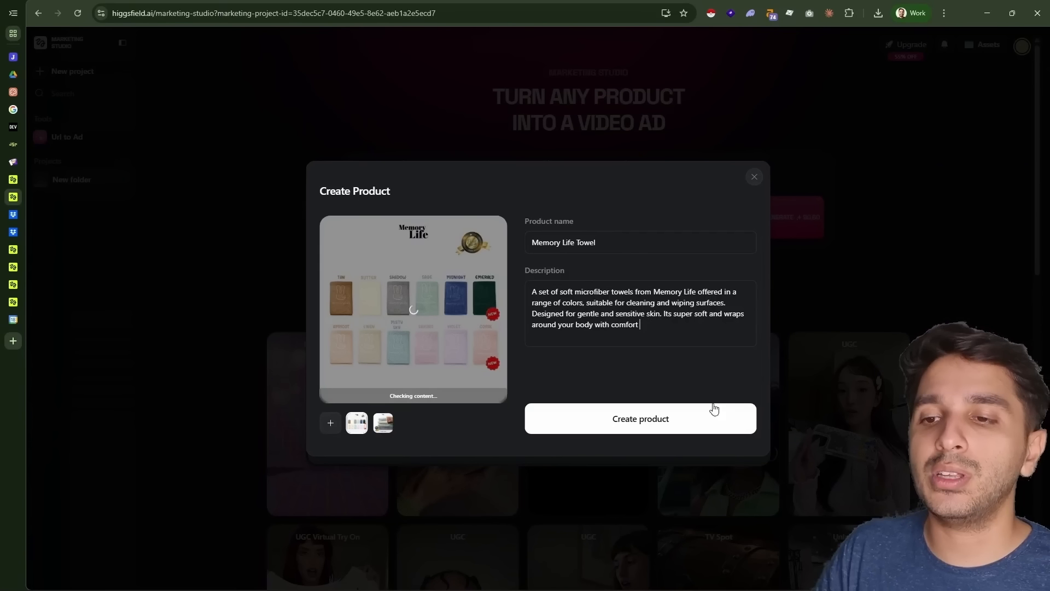
left_click(701, 419)
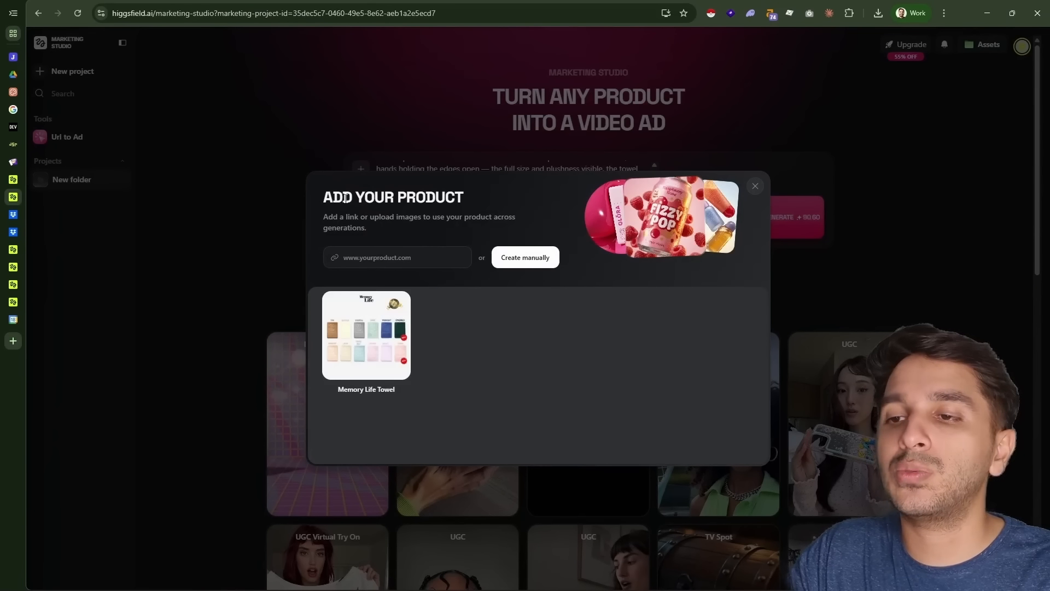
- Attach the Memory Life Towel product to the ad and generate the UGC video from the existing prompt
left_click(394, 389)
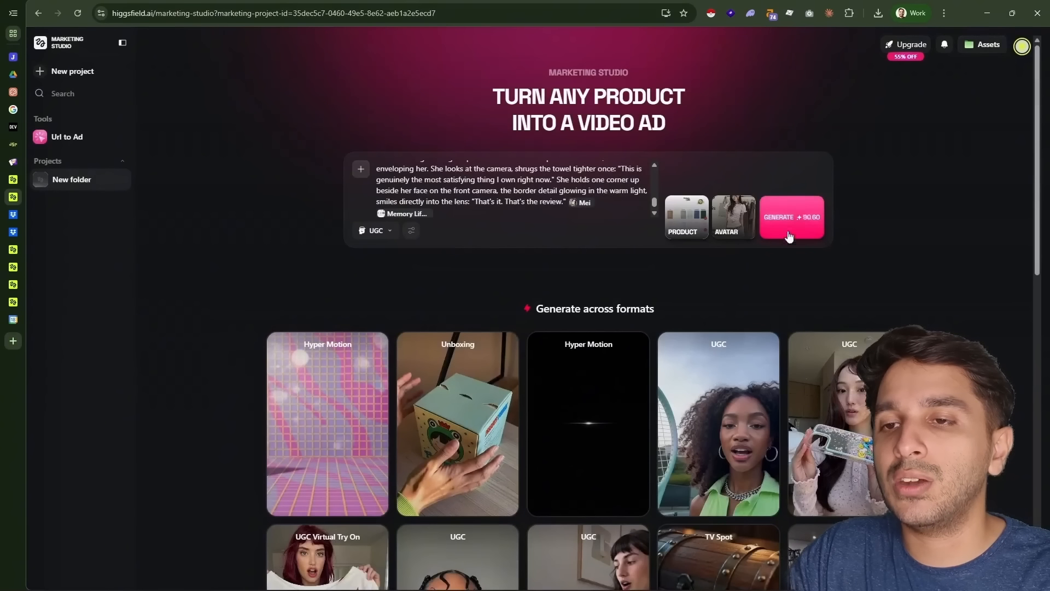
scroll(512, 186, "up", 6)
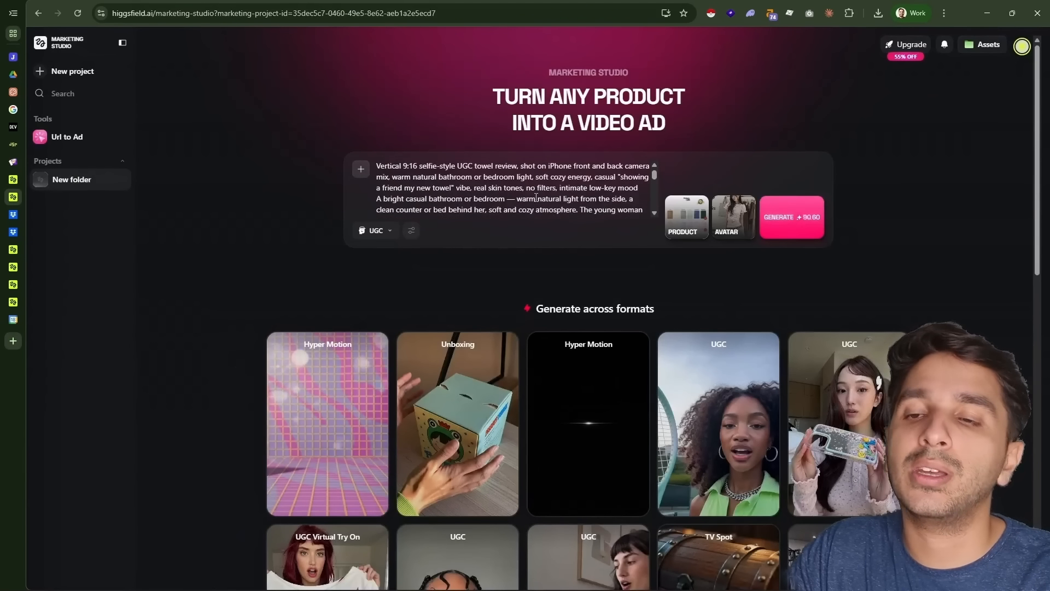
left_click_drag(403, 166, 649, 176)
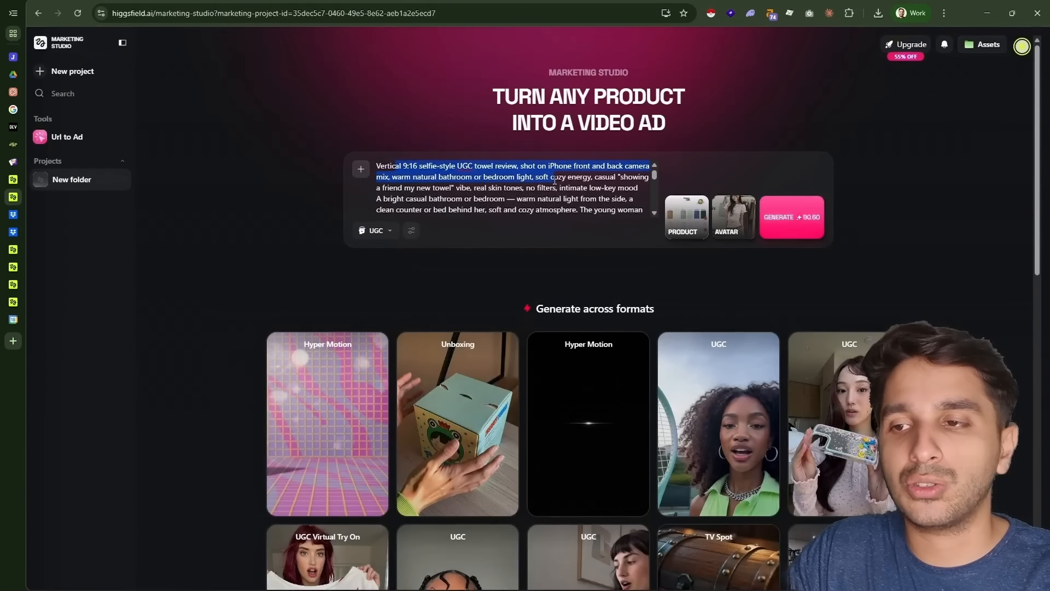
left_click(551, 177)
left_click(791, 216)
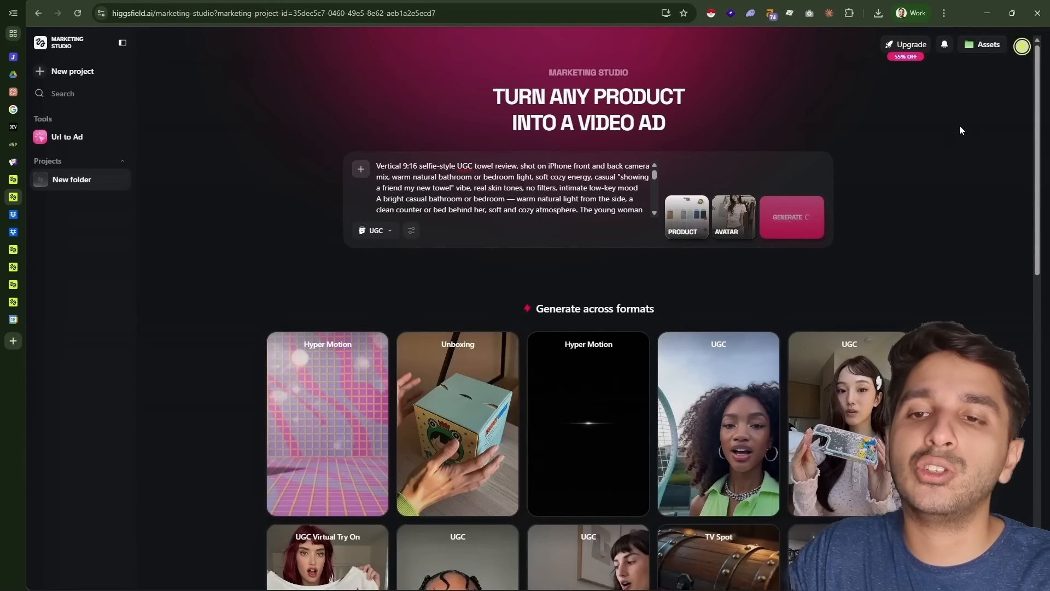
- Play the generated video in the Plush Towel Review project
left_click(1022, 46)
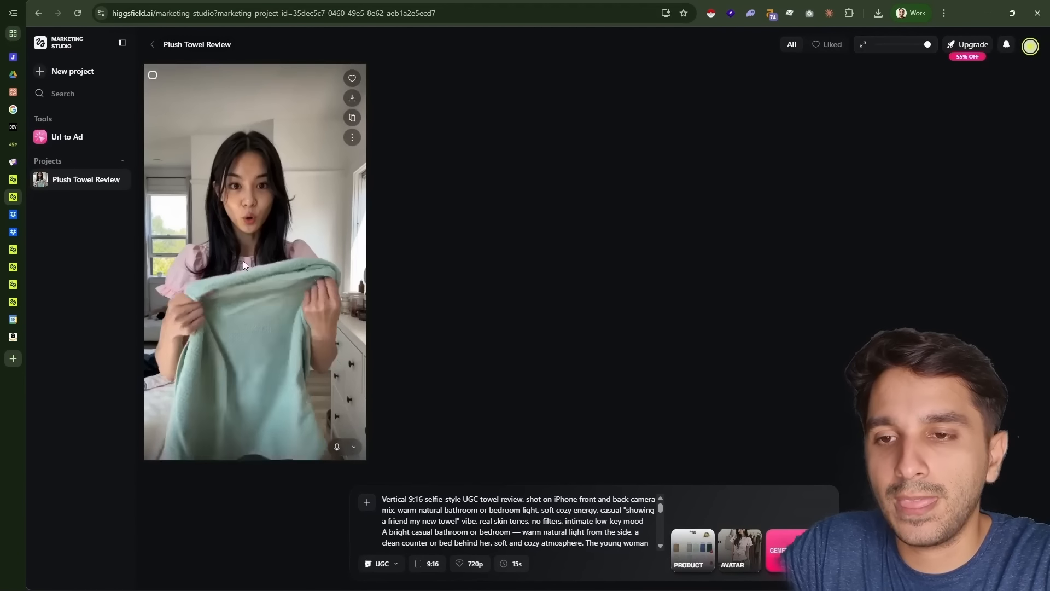
left_click(247, 257)
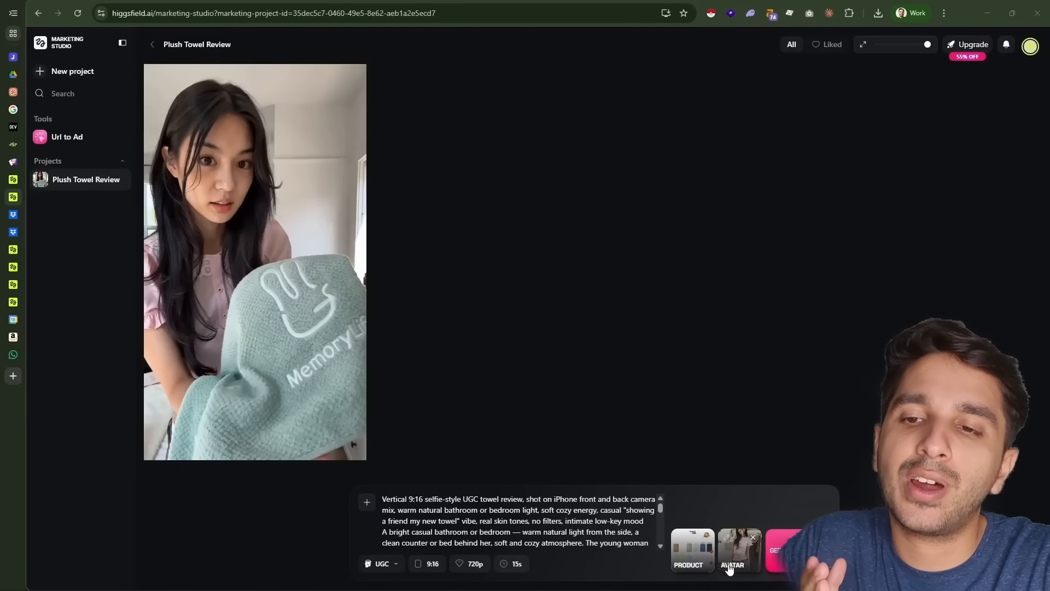
- Start a new avatar based on an uploaded photo and enter the person's first name as the avatar name
left_click(727, 563)
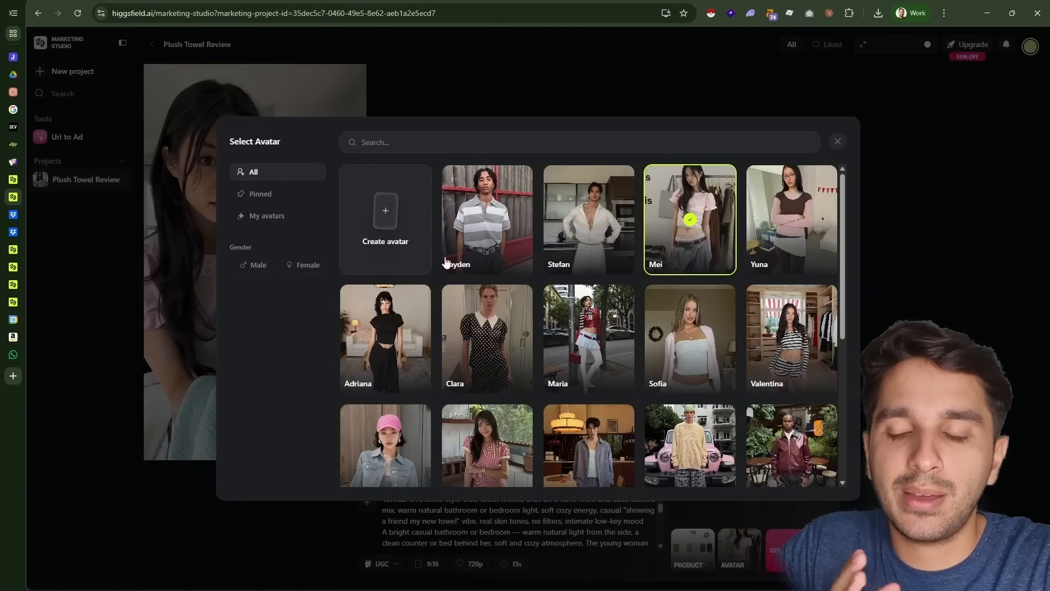
left_click(389, 244)
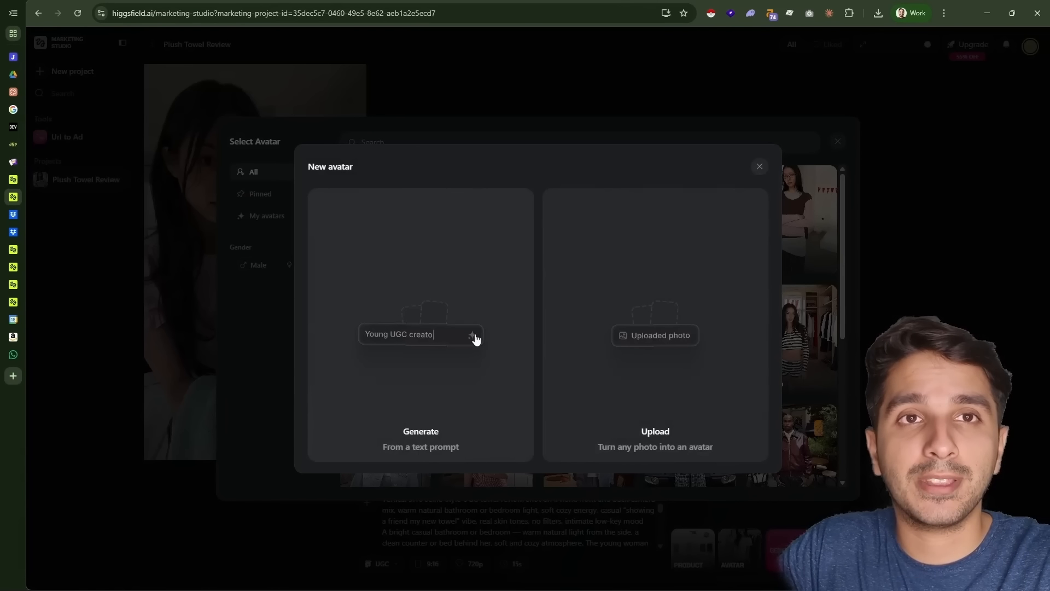
left_click(680, 386)
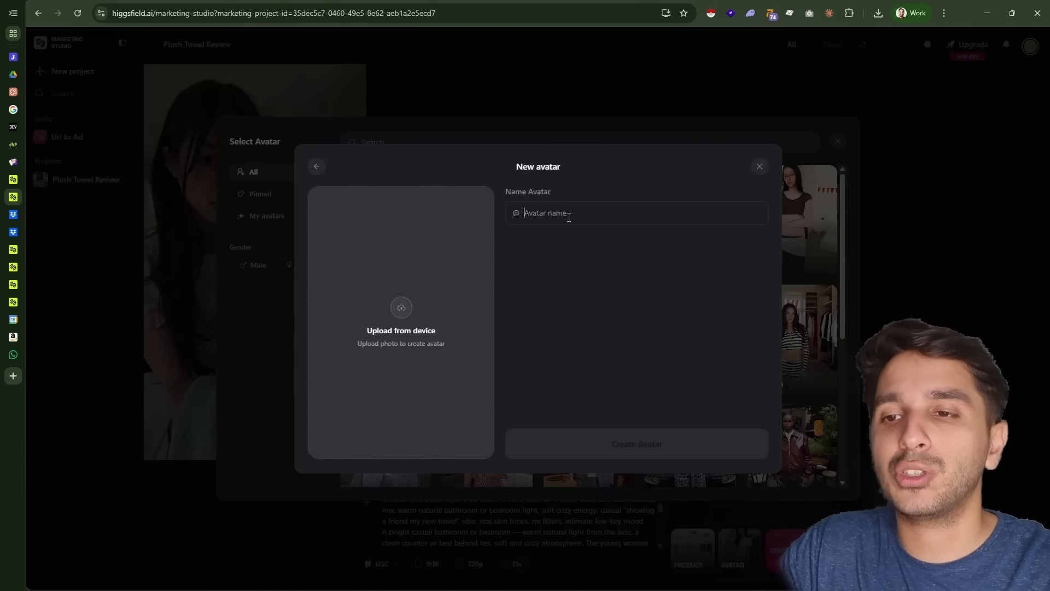
type("Jay")
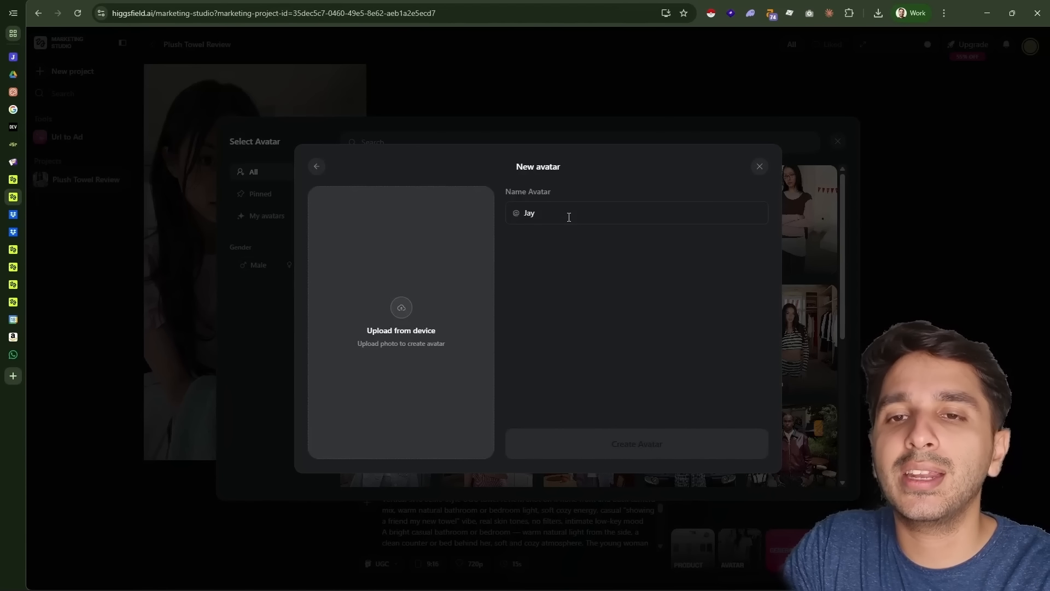
- Upload the photo Shiro Self Studio 525 from the photoshoot folder as the avatar's image
left_click(484, 281)
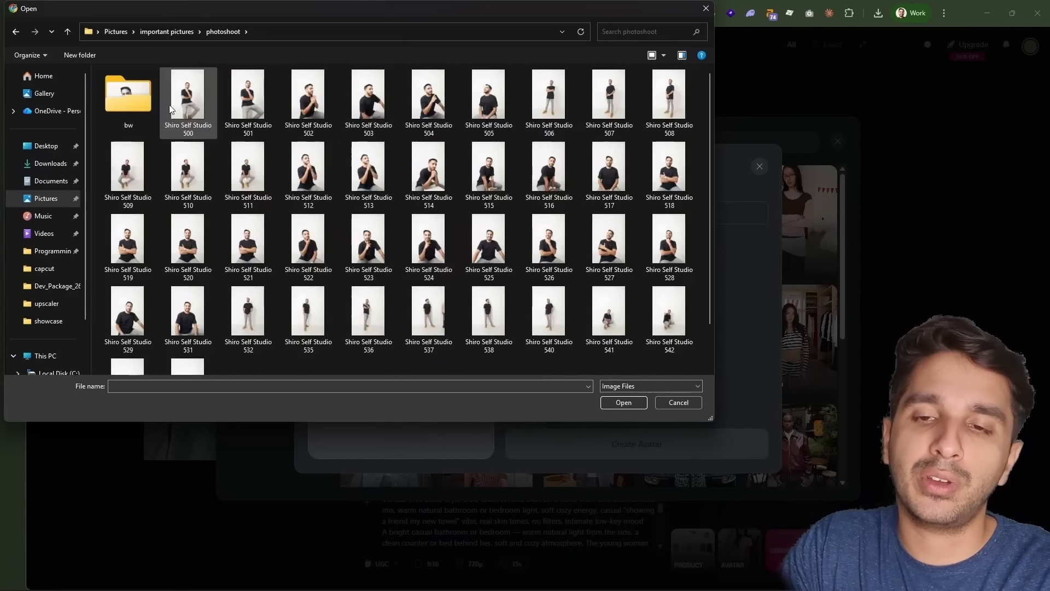
scroll(259, 187, "down", 1)
left_click(186, 342)
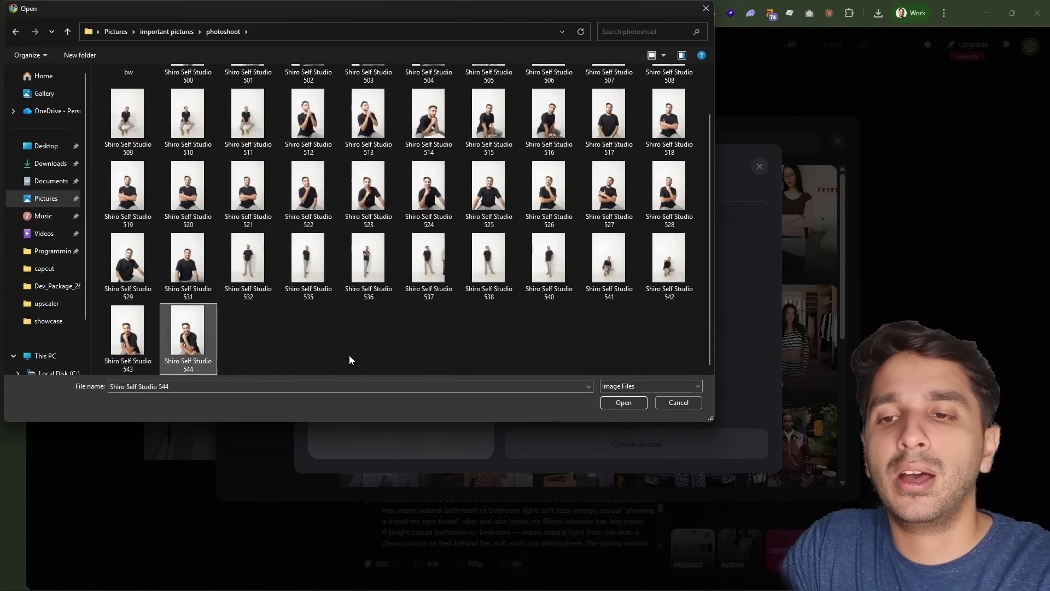
scroll(215, 311, "up", 1)
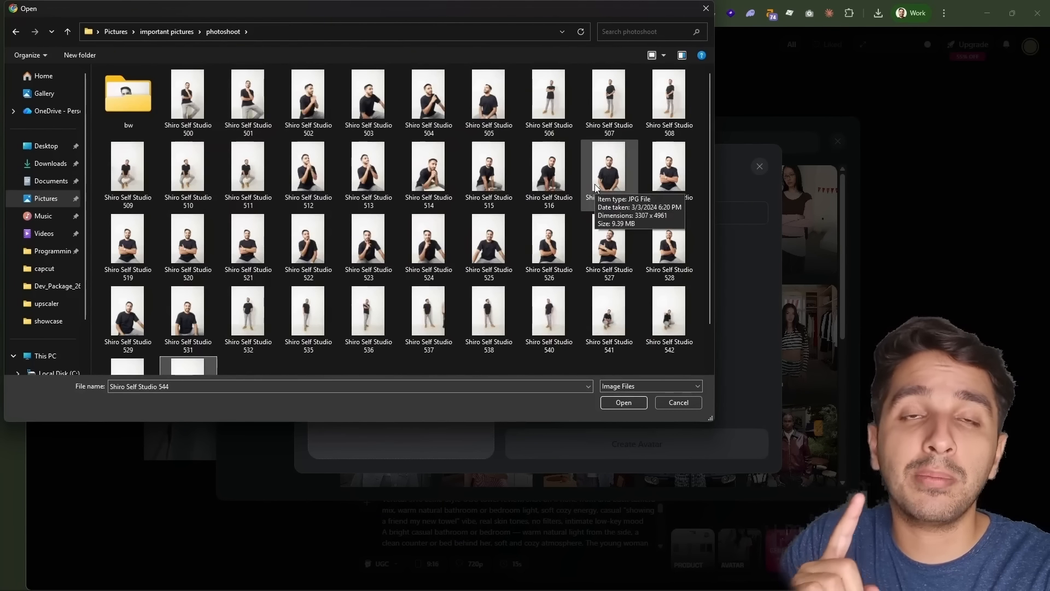
left_click(504, 248)
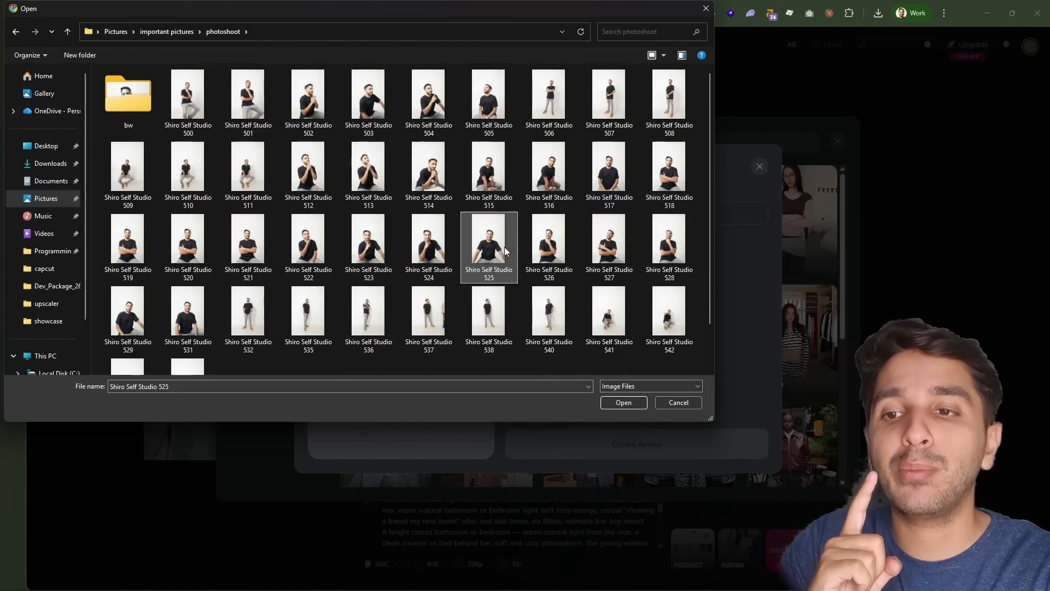
left_click(617, 401)
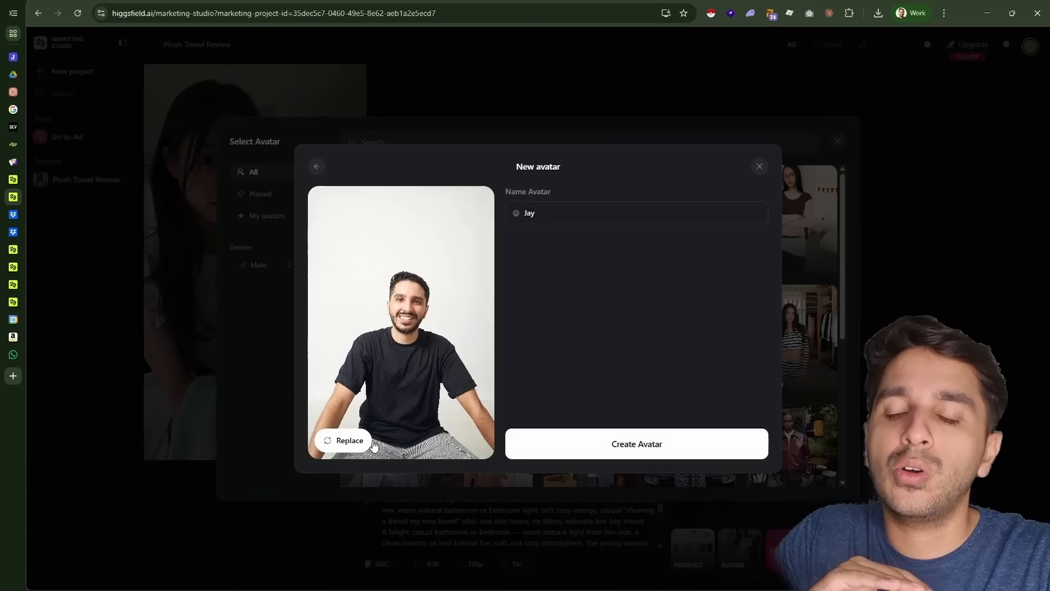
- Create the custom avatar and select it for the ad in place of Mei
left_click(596, 442)
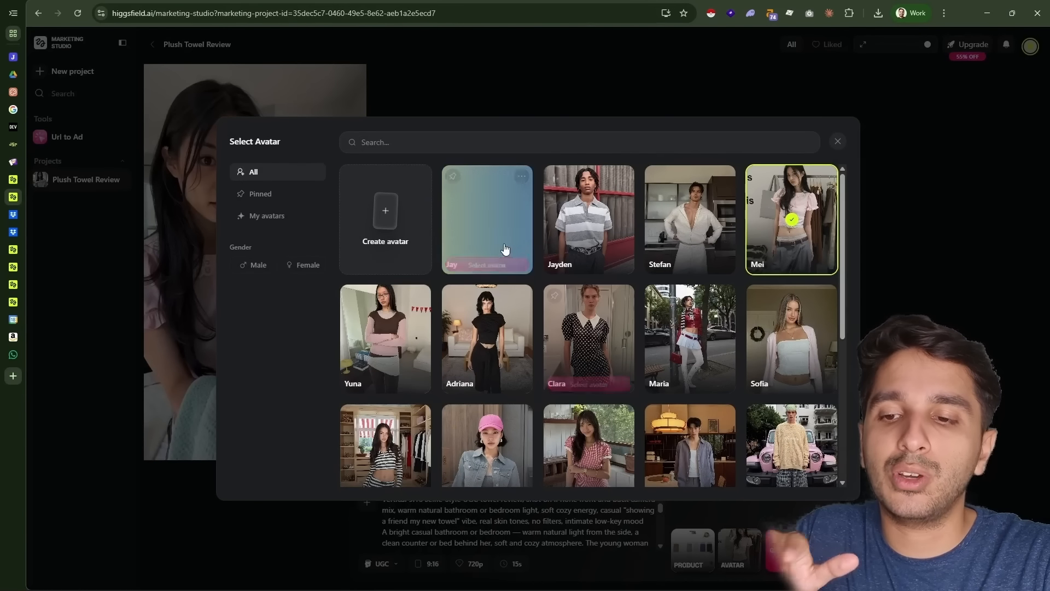
left_click(507, 257)
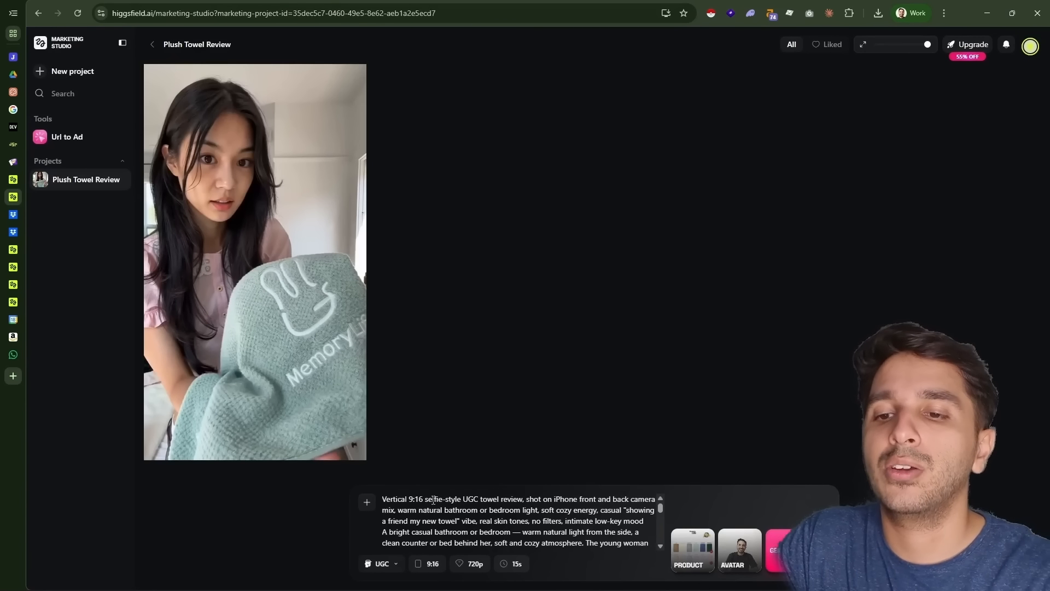
- Review the existing towel review prompt in the Plush Towel Review ad and select its whole text
left_click_drag(415, 499, 533, 520)
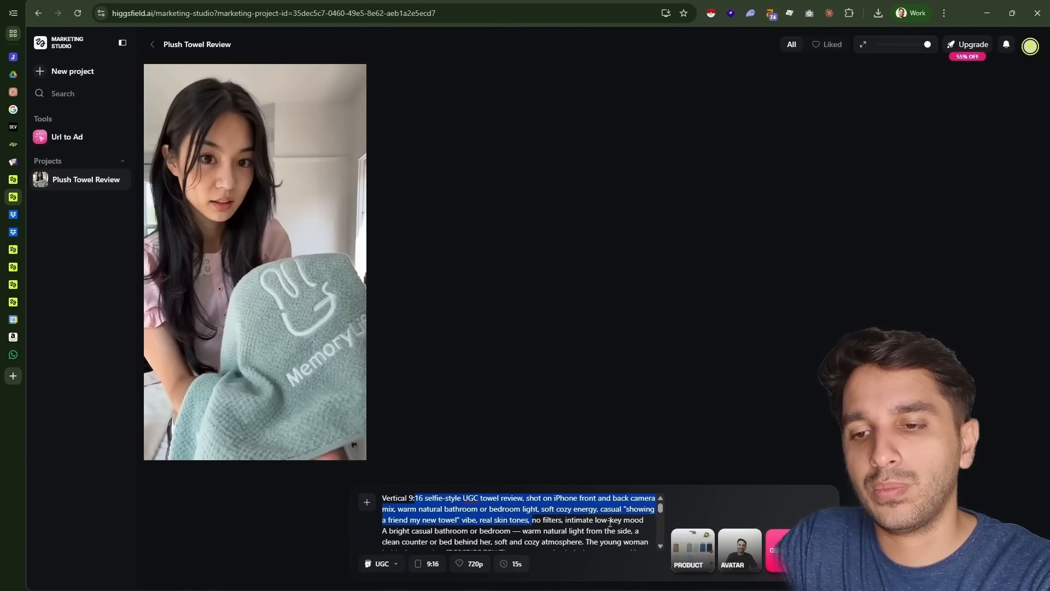
scroll(582, 523, "down", 4)
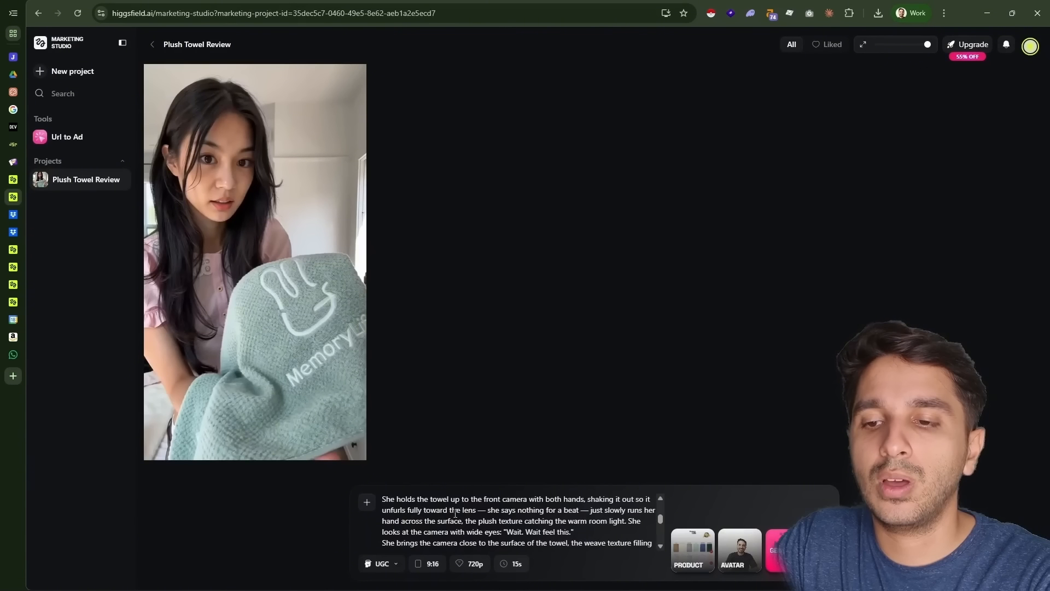
scroll(455, 513, "up", 2)
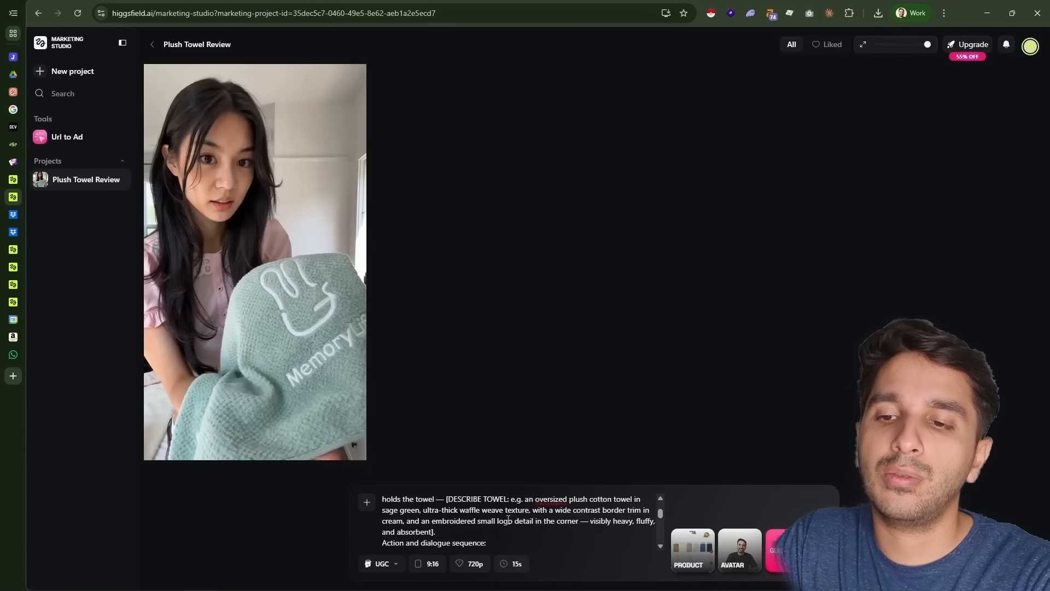
key("ctrl+a")
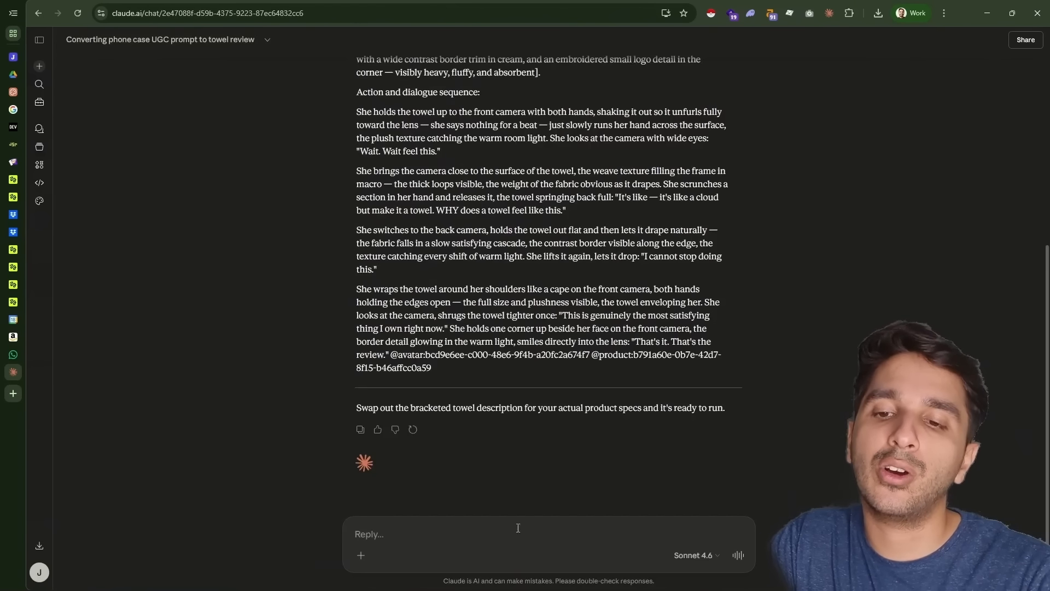
- Switch to the towel prompt chat in Claude and write the request "now change the prompt for a guy with this pose"
type("now ch")
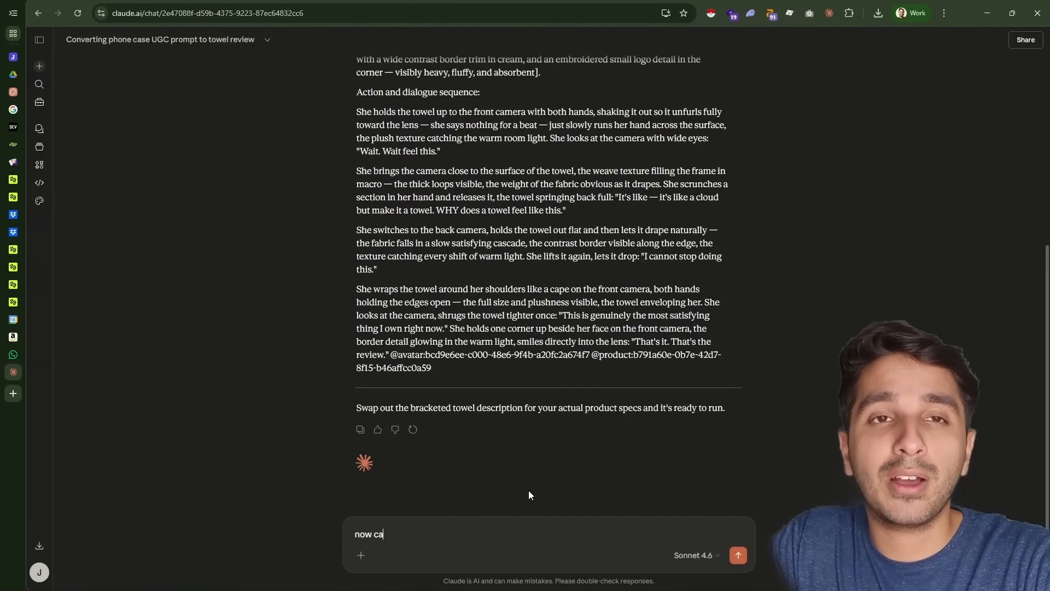
type("ange th")
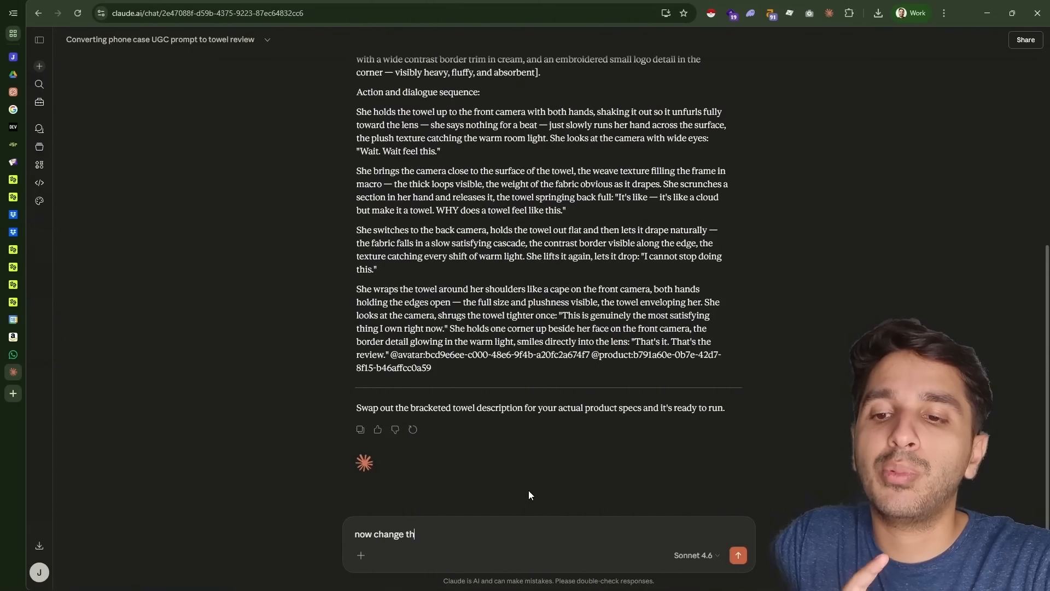
type("e prompt f")
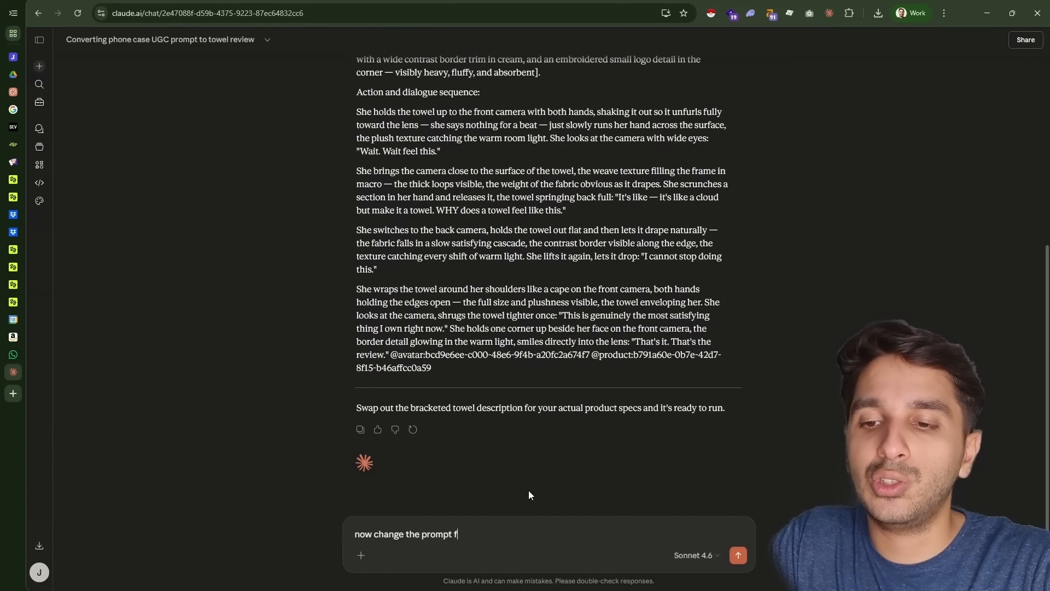
type("or thi")
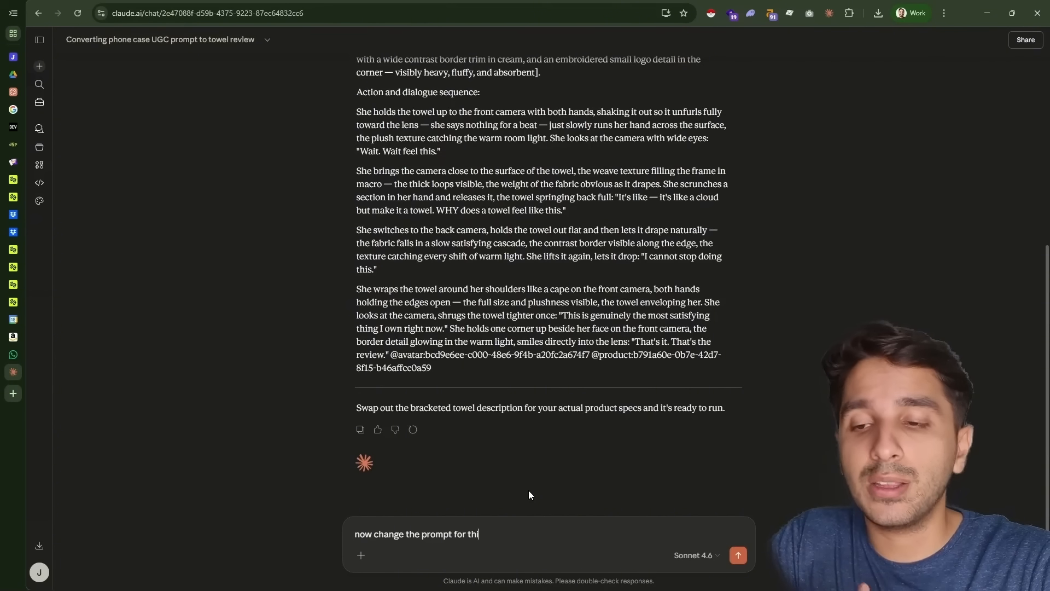
key("BackSpace")
key("BackSpace")
key("BackSpace")
type("a guy wi")
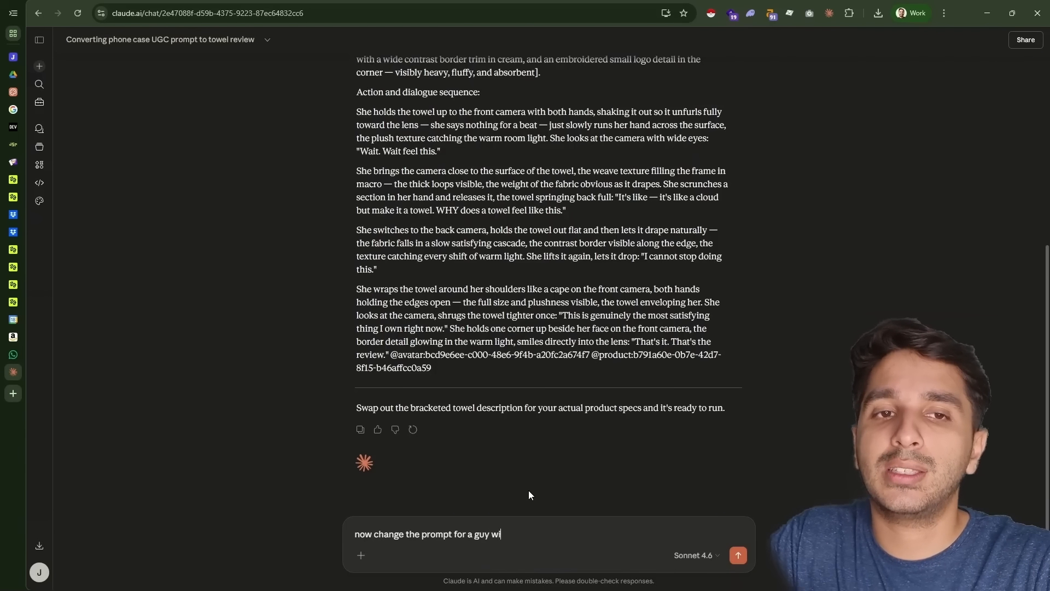
type("th this pose")
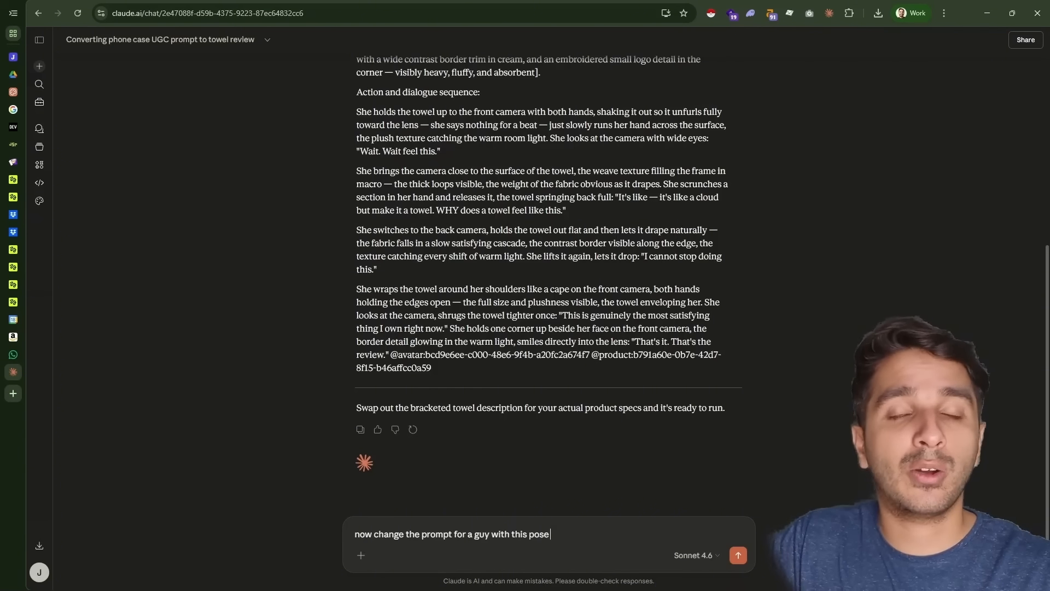
- Attach the photo Shiro Self Studio 525 from the photoshoot folder to the request and send it
left_click(361, 555)
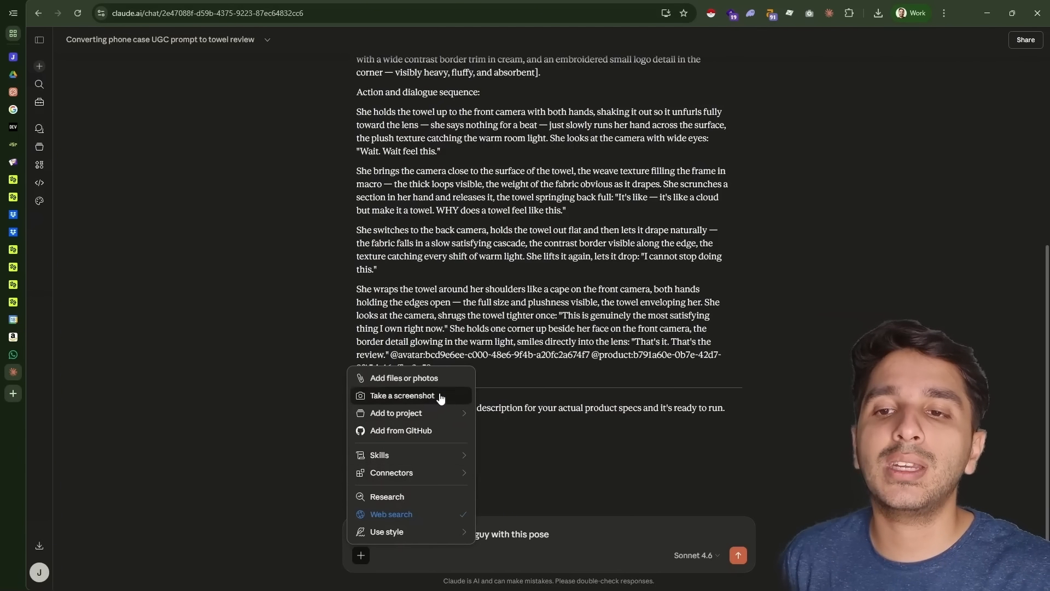
left_click(405, 378)
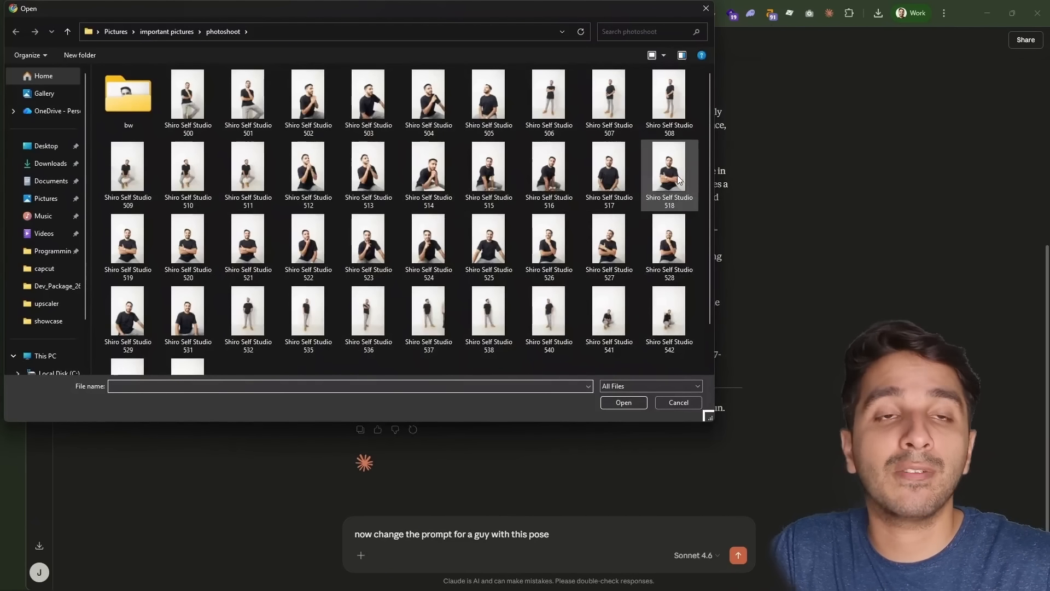
left_click(548, 311)
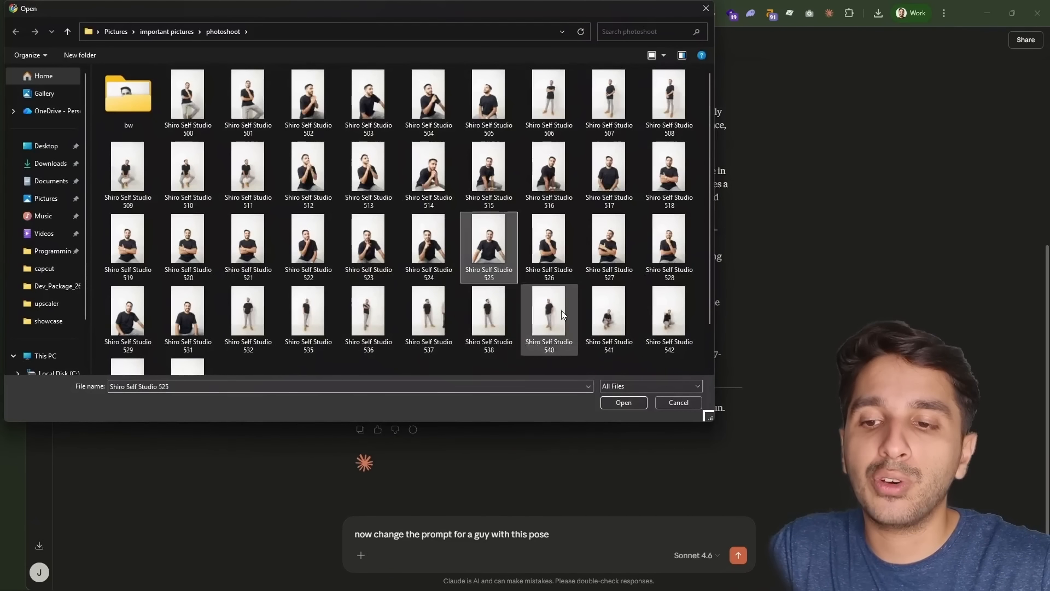
left_click(623, 402)
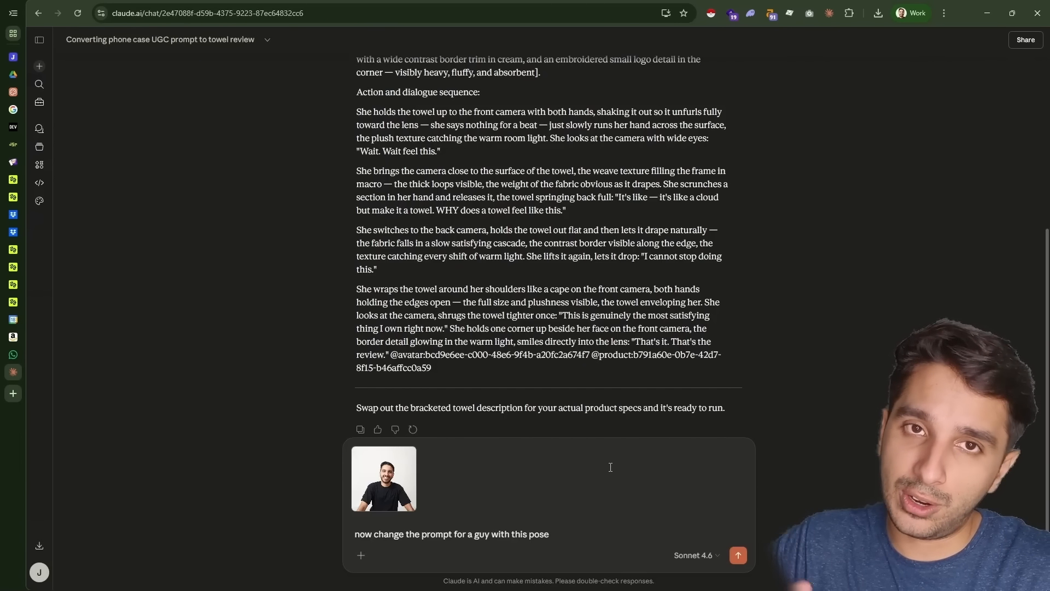
key("Return")
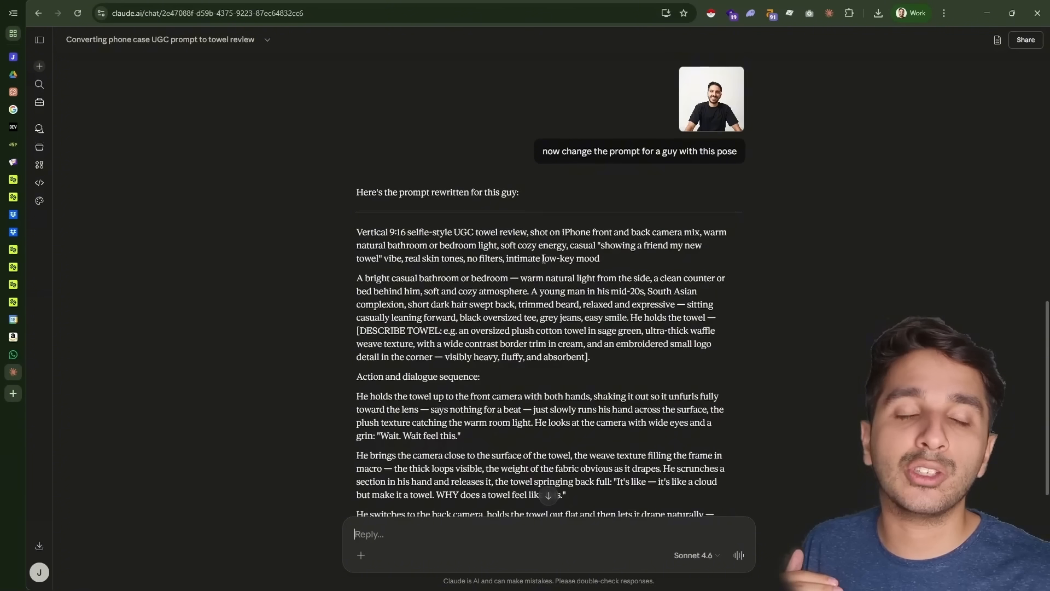
- Copy the rewritten male prompt from "Vertical 9:16" to "That's the review." and paste it over the ad prompt in Higgsfield
scroll(506, 275, "down", 1)
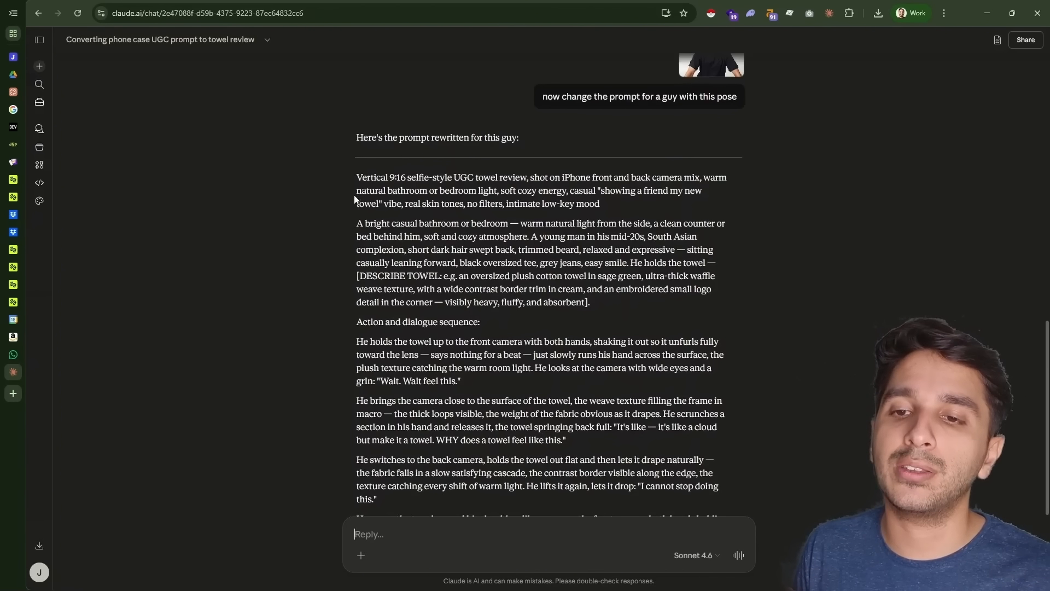
left_click_drag(355, 180, 438, 481)
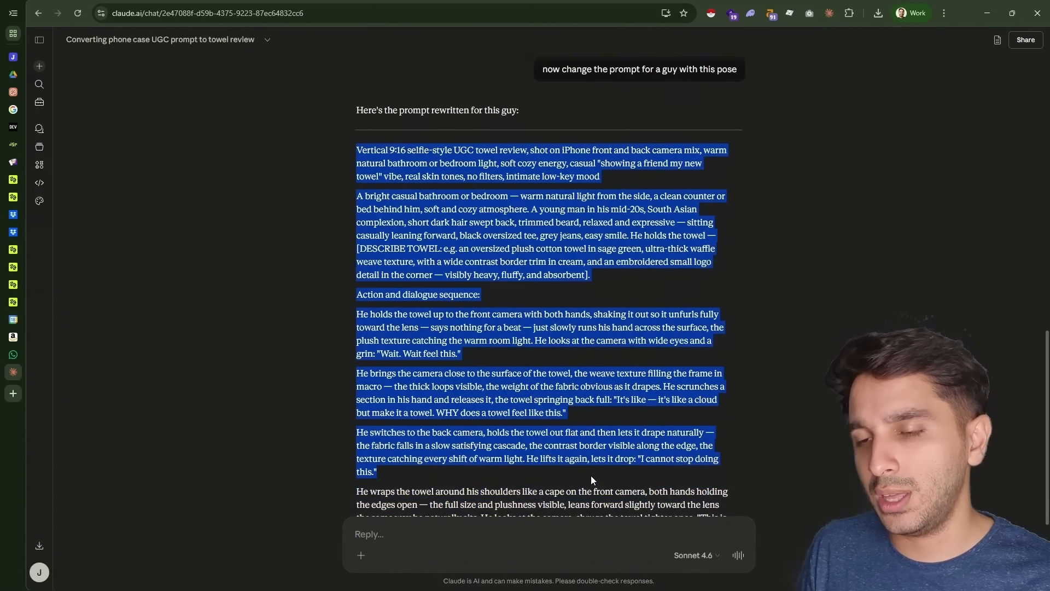
scroll(436, 411, "down", 3)
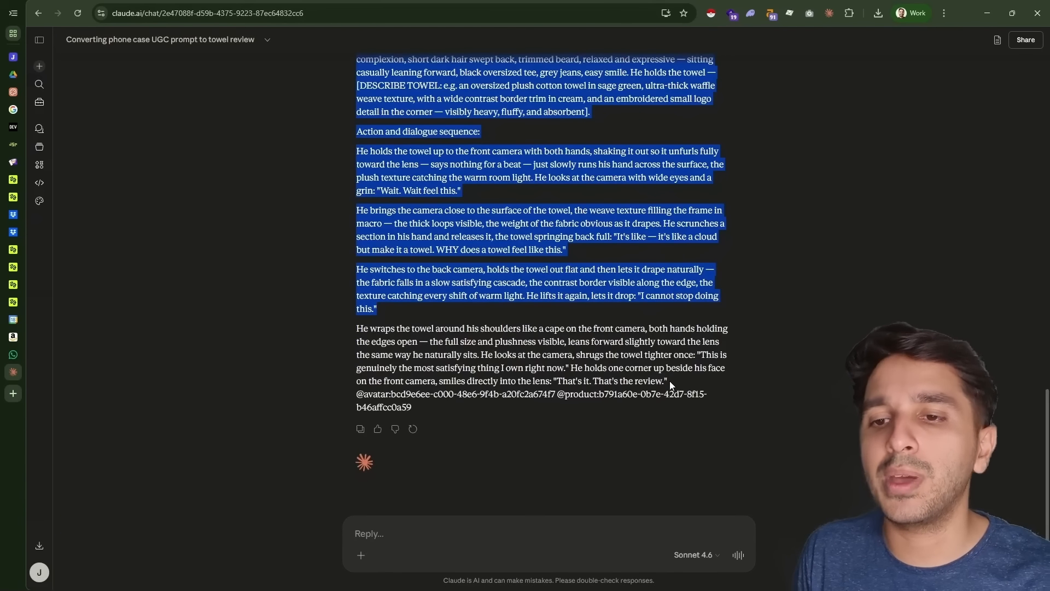
left_click(671, 384, "shift")
key("ctrl+c")
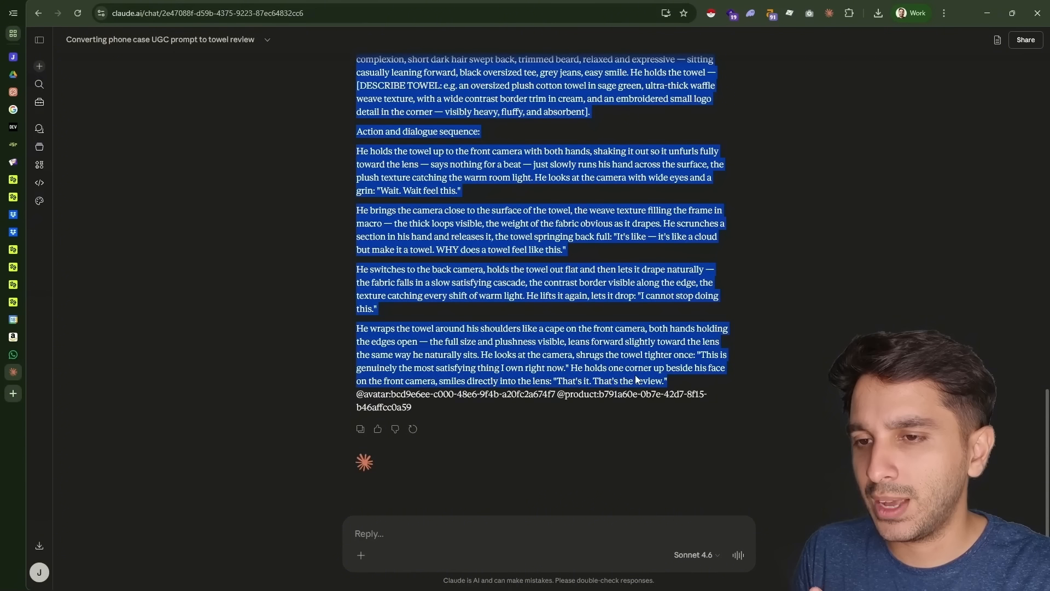
left_click(13, 197)
key("ctrl+v")
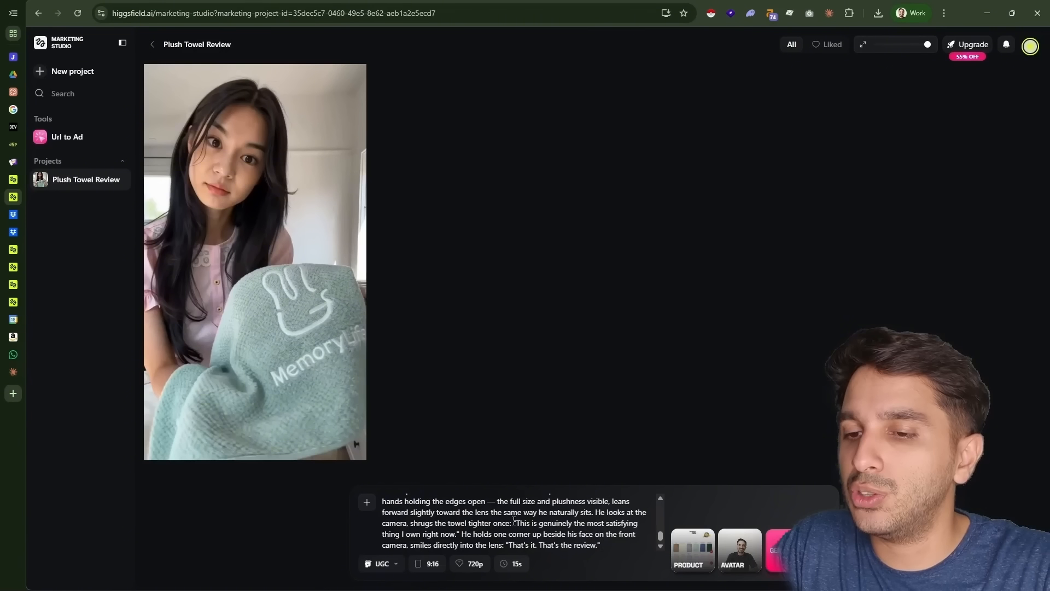
- Replace the prompt's closing line "That's it. That's the review." with one beginning "Softest towel i own"
left_click_drag(598, 543, 500, 546)
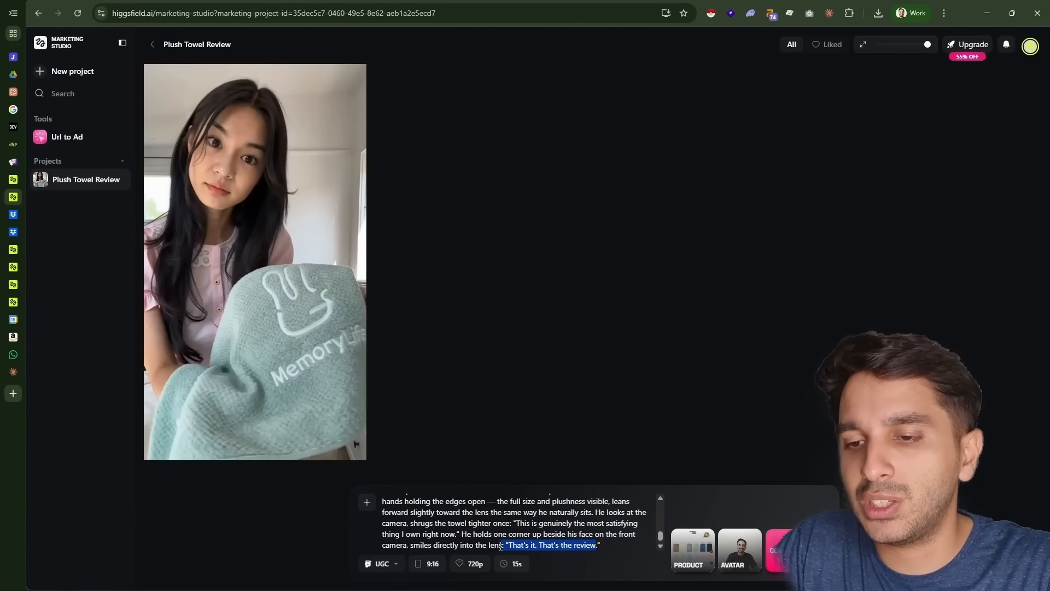
type("Softest")
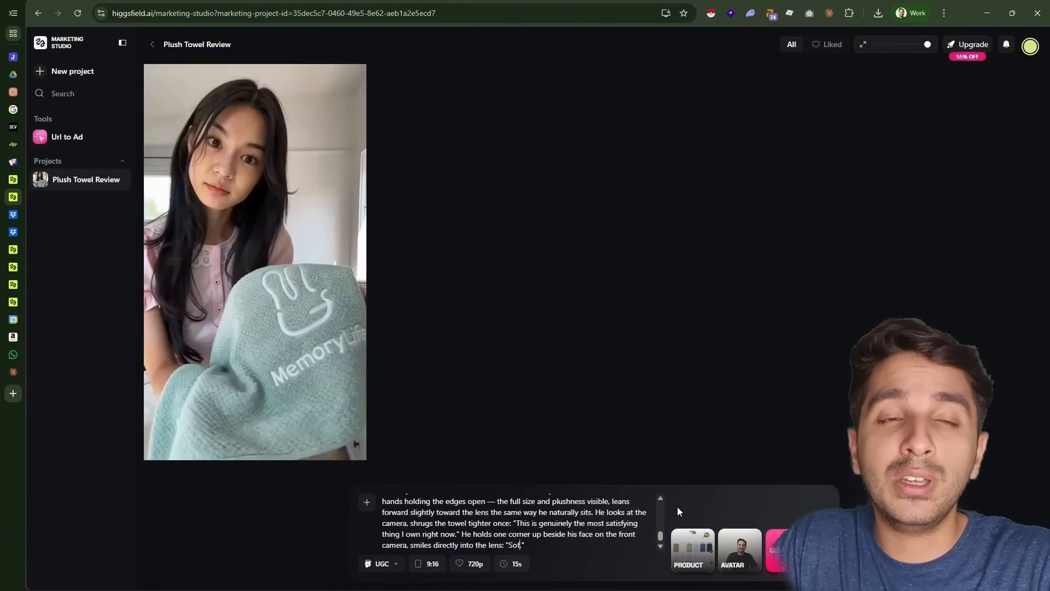
type("wel i own")
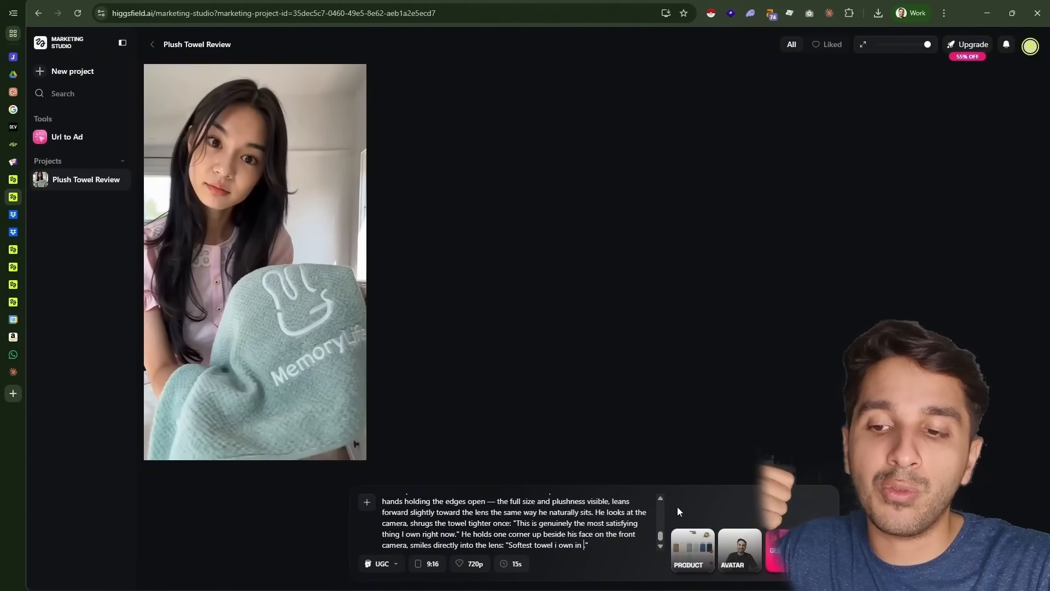
key("BackSpace")
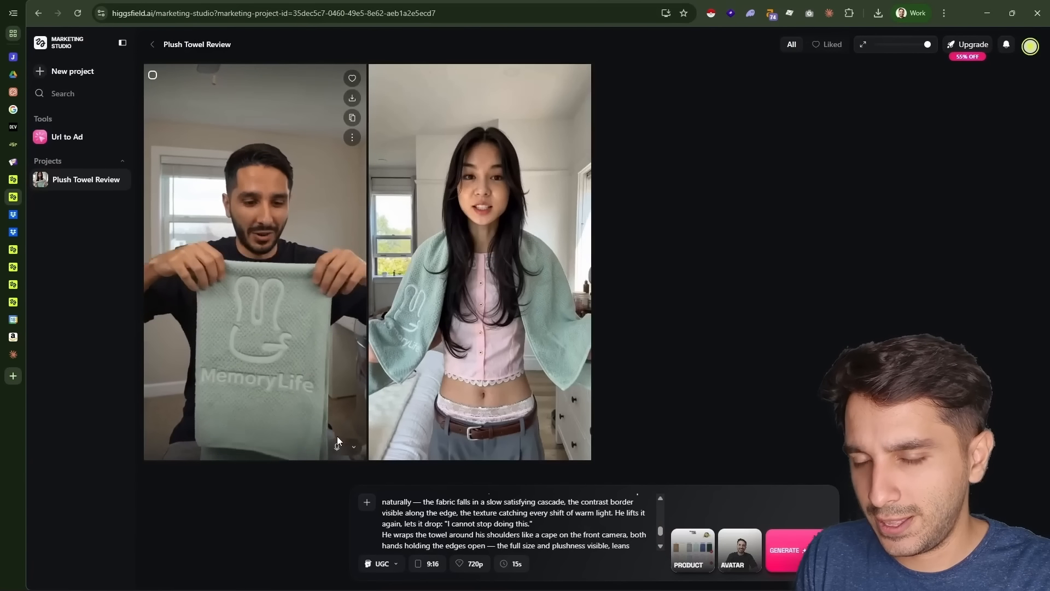
- Play the generated towel review video with the custom avatar and close the player
left_click(199, 147)
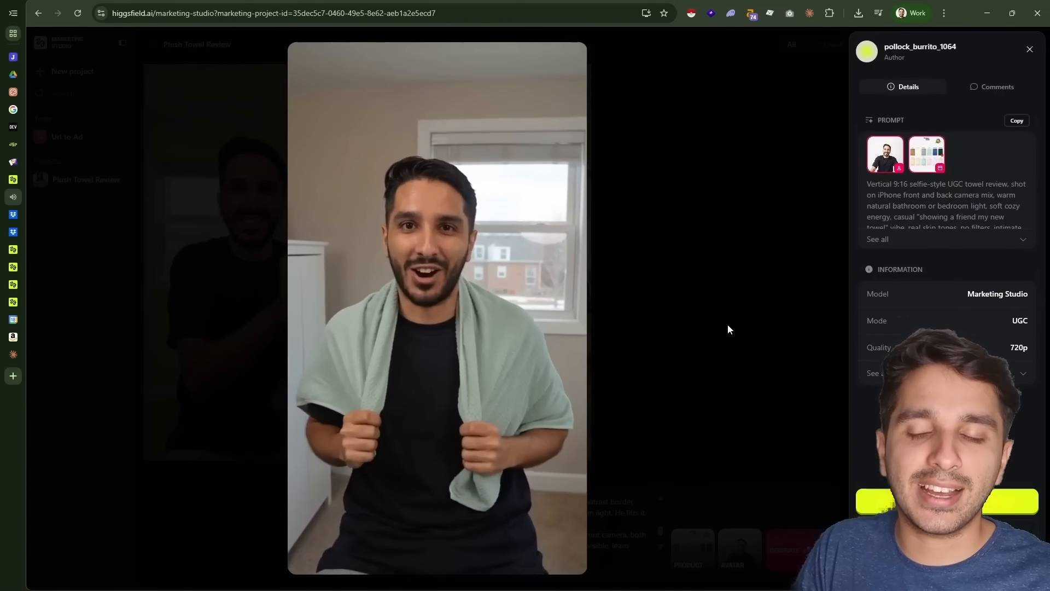
left_click(727, 329)
- Open Change Voice for the custom avatar's video and leave the Add Voice form without cloning a voice
left_click(354, 447)
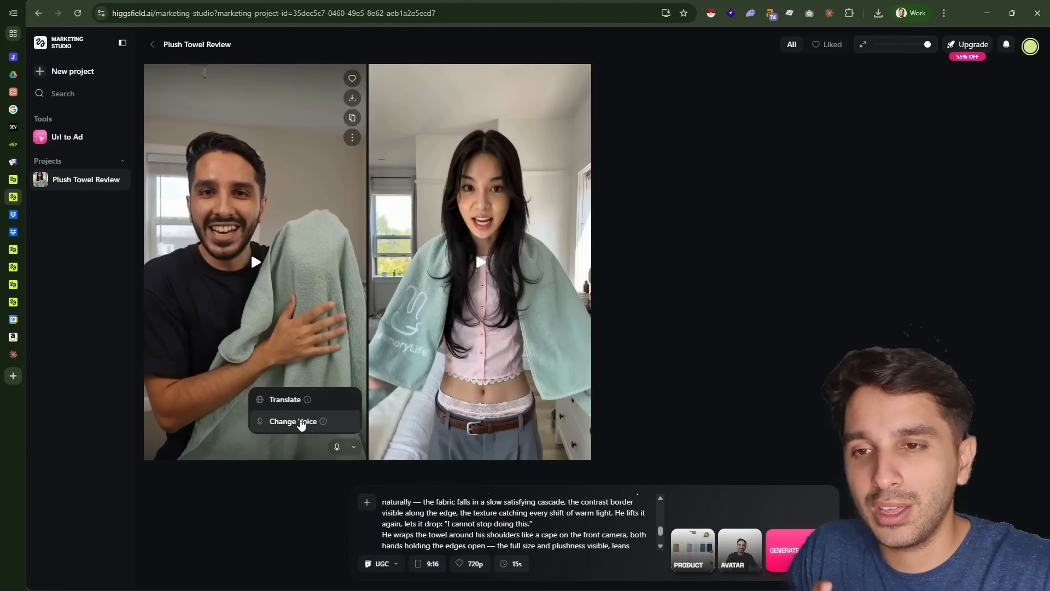
left_click(300, 424)
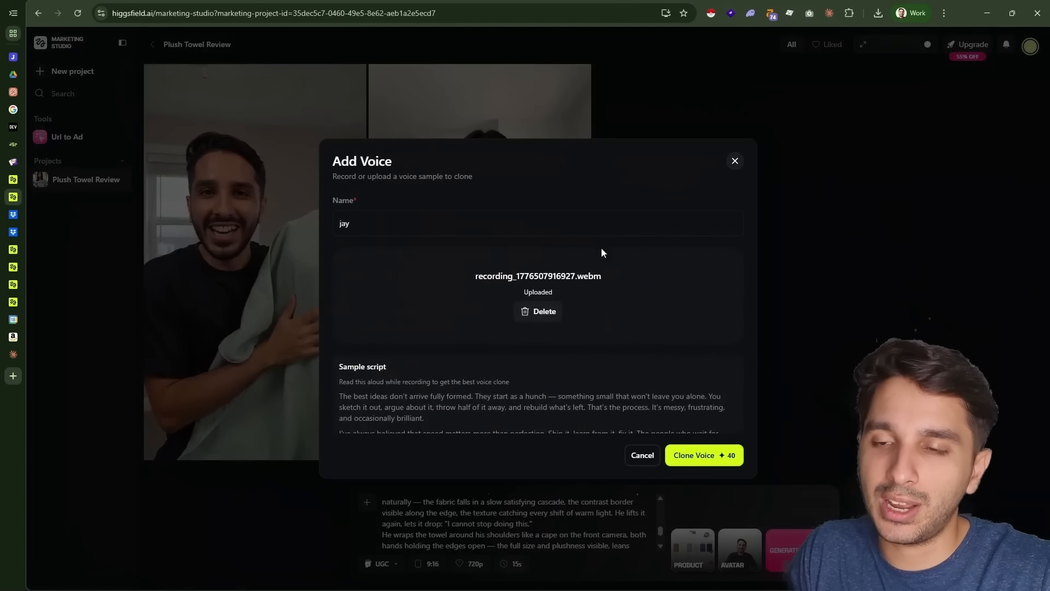
left_click(640, 459)
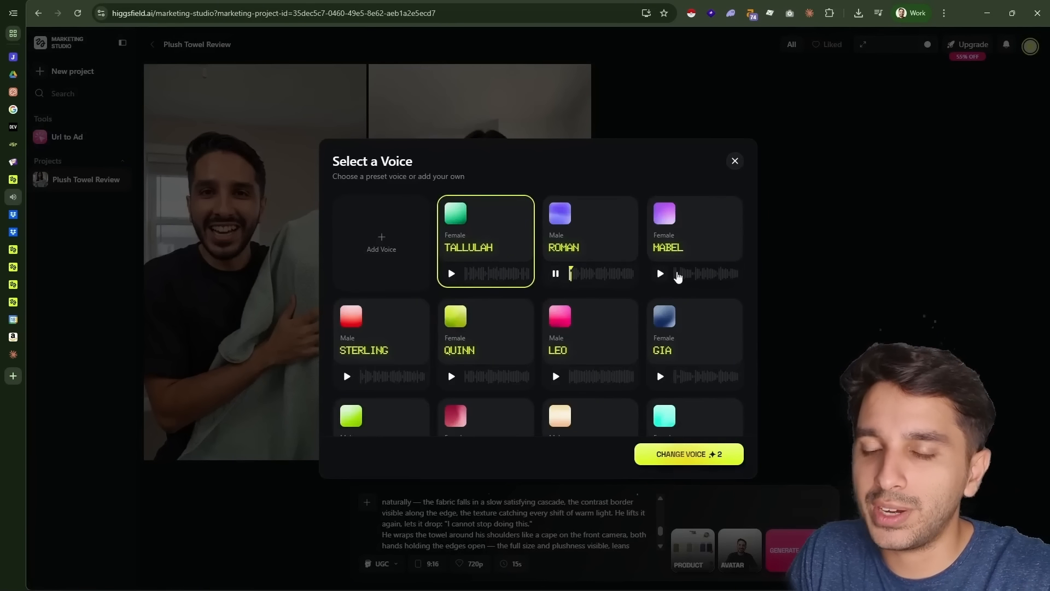
- Preview preset voices such as Cillian, Andre and Leo and start the voice change for the video
scroll(662, 293, "down", 8)
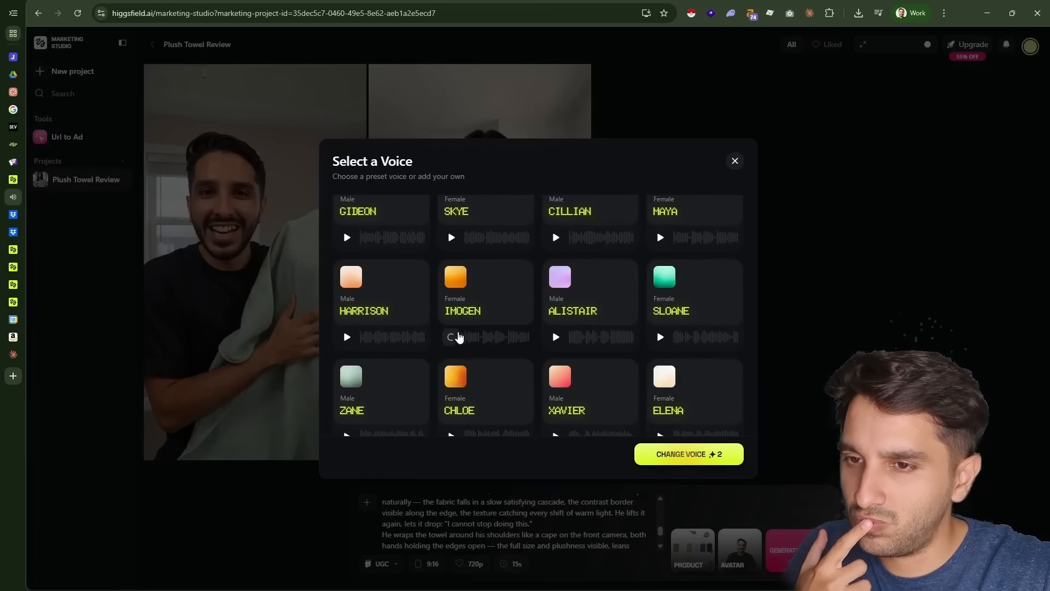
scroll(593, 336, "up", 2)
left_click(555, 347)
scroll(557, 328, "up", 1)
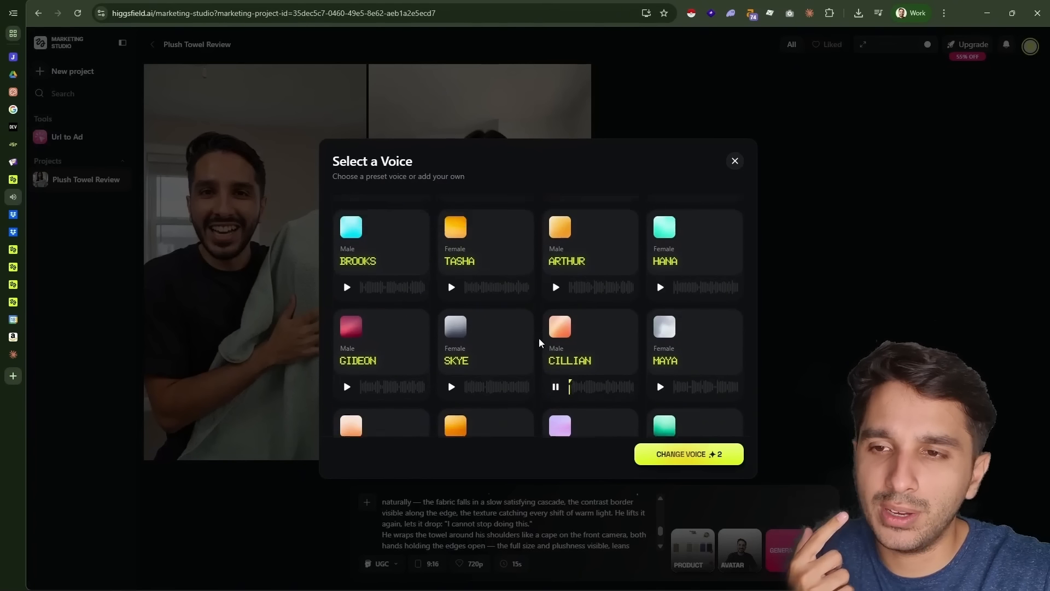
scroll(577, 343, "up", 2)
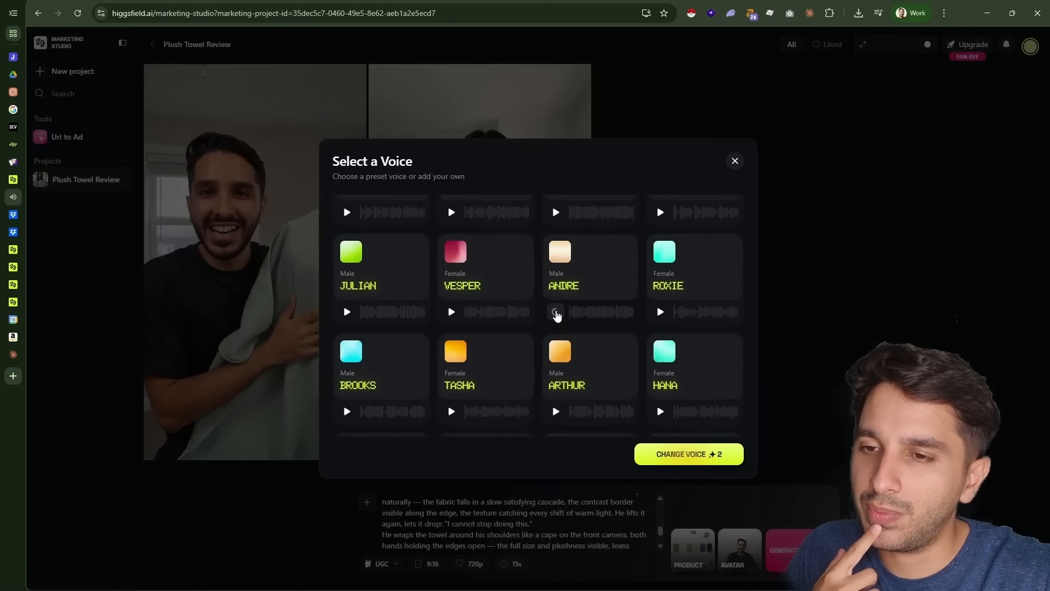
scroll(562, 316, "up", 2)
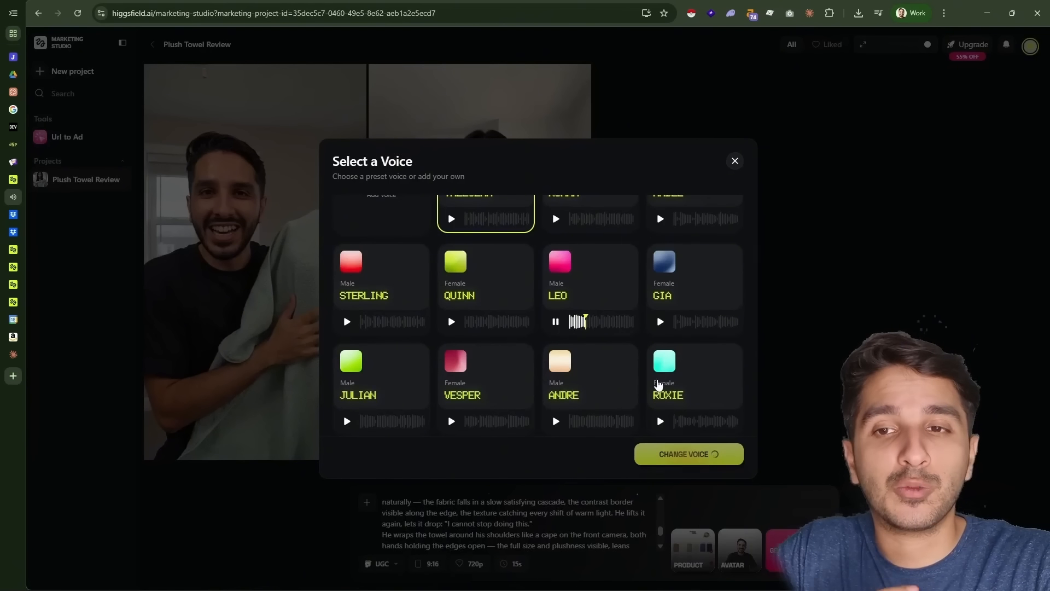
- Play the voice-changed version of the custom avatar's towel video and close the player
scroll(658, 384, "down", 8)
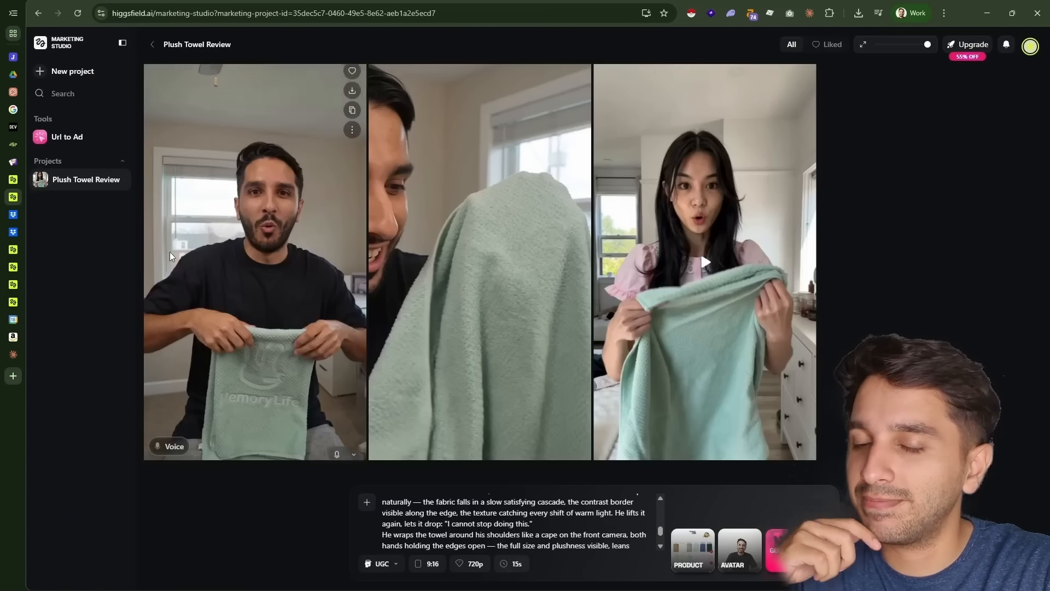
left_click(252, 254)
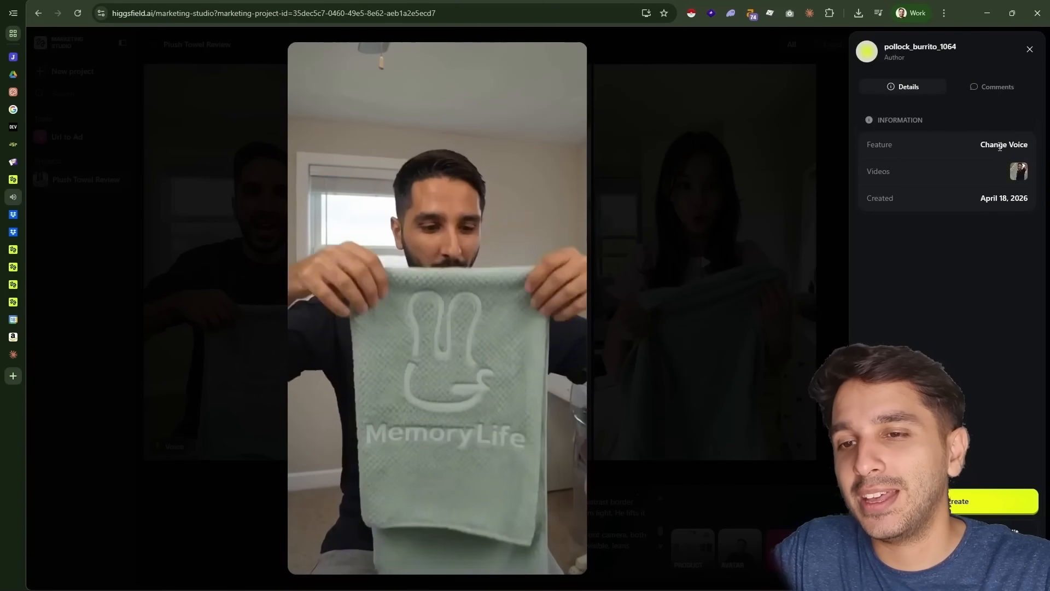
left_click(757, 352)
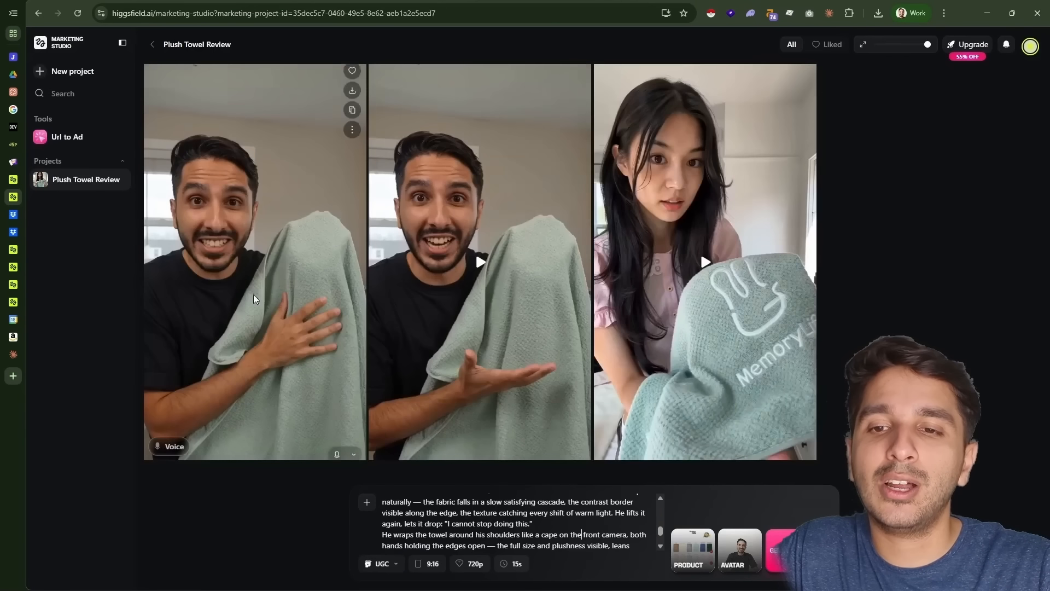
- Copy the Amazon link of the wooden beer cap shadow box and submit it as the product link in Url to Ad
left_click(66, 138)
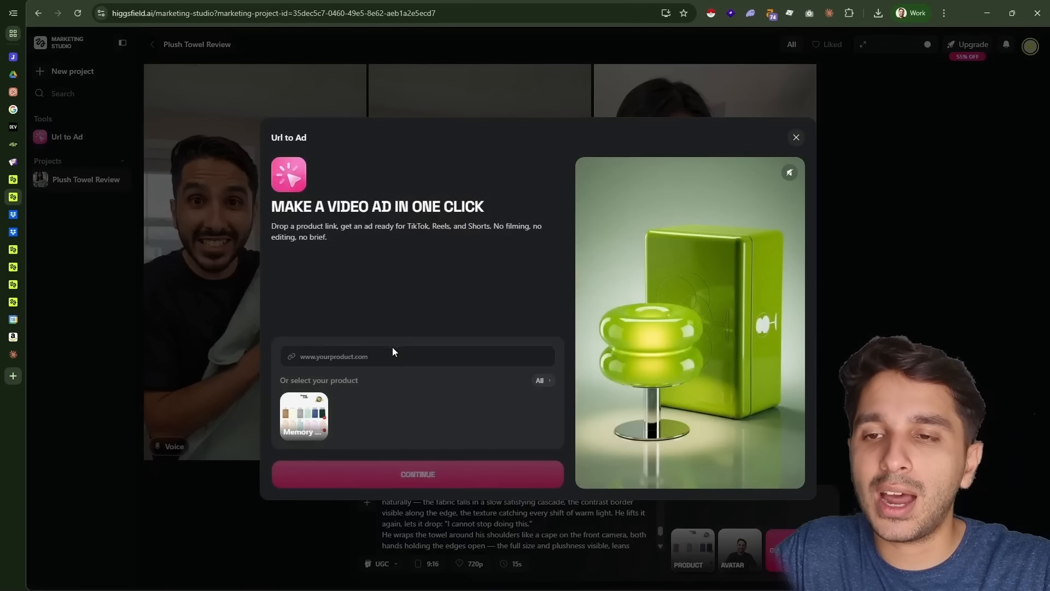
left_click(13, 337)
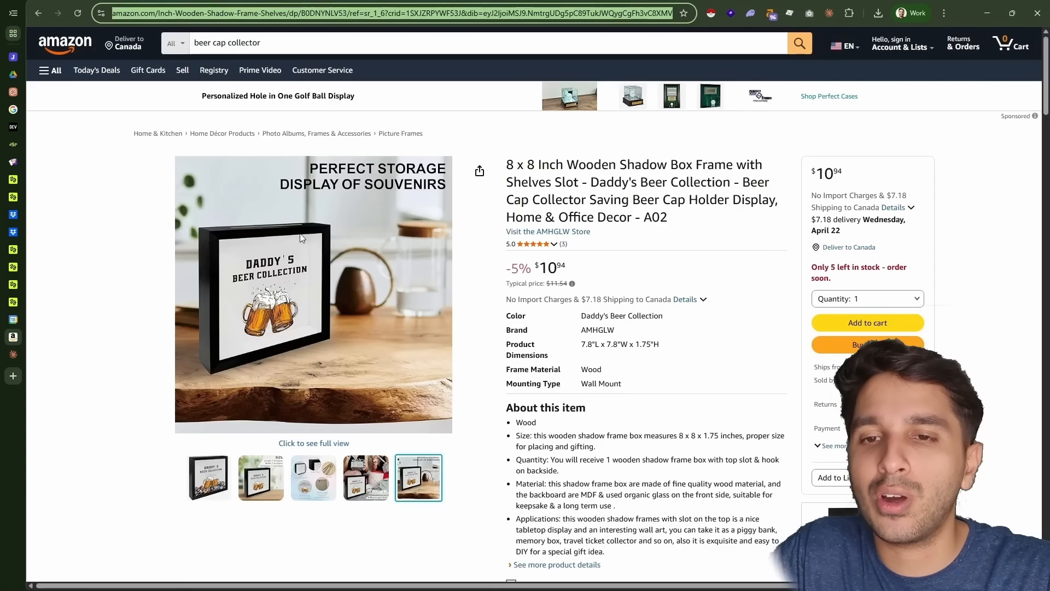
right_click(388, 18)
left_click(475, 124)
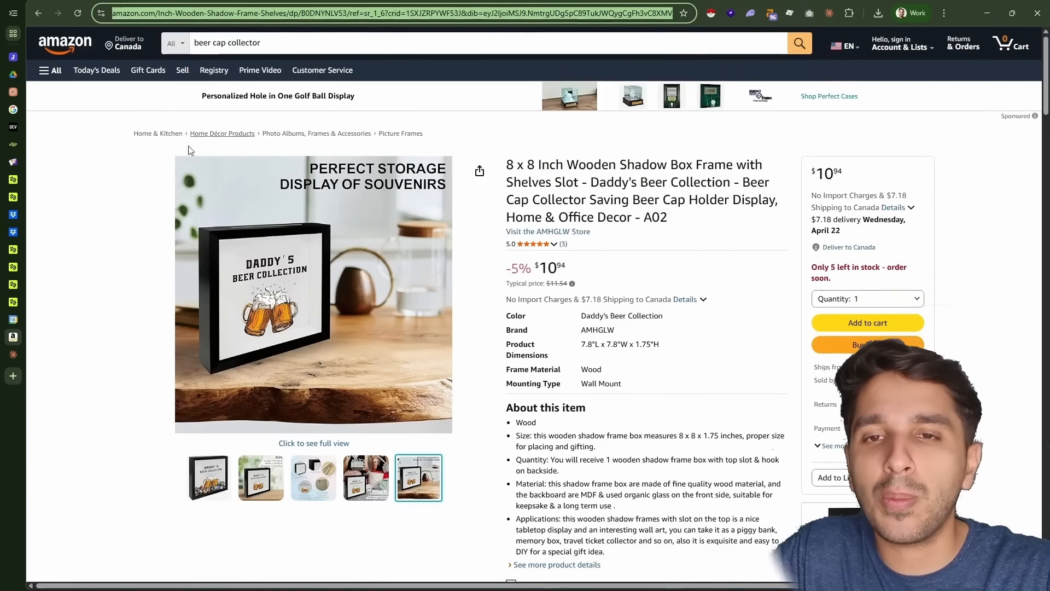
left_click(12, 197)
right_click(377, 355)
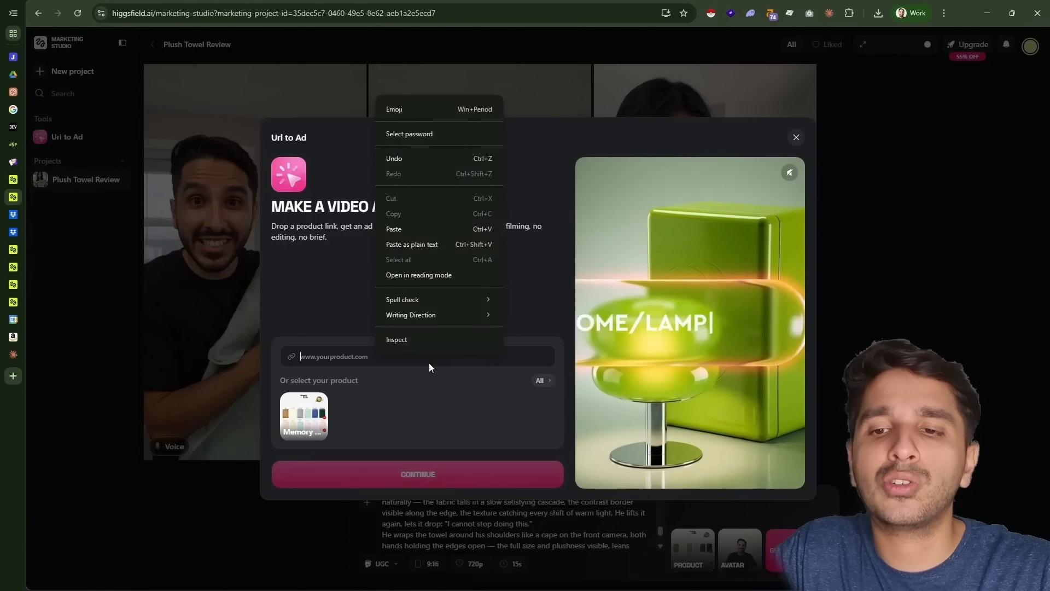
left_click(428, 228)
left_click(438, 472)
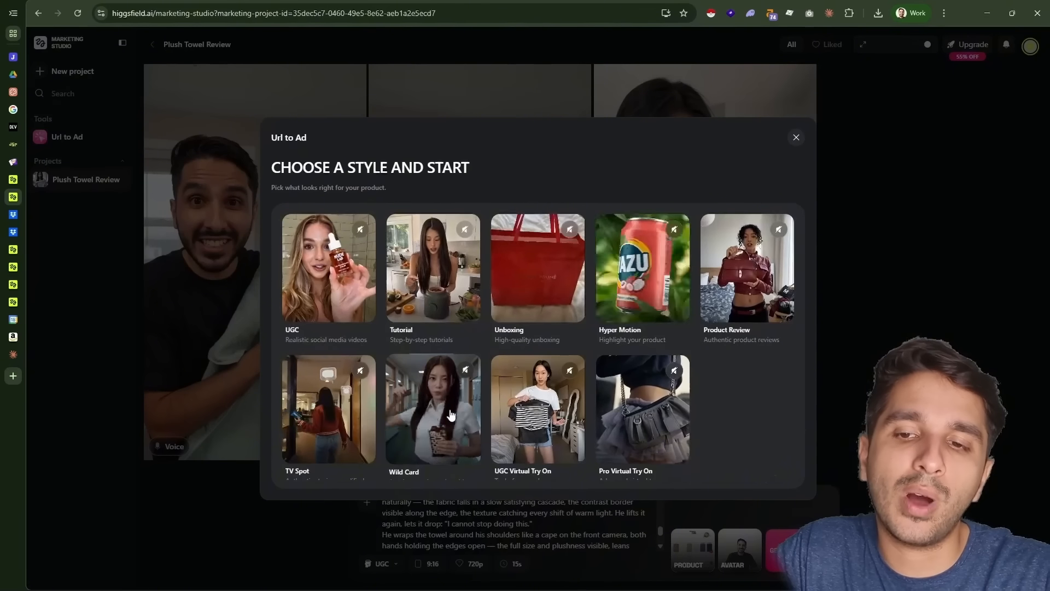
- Generate an 8-second 720p Wild Card ad for the shadow box and play the resulting video
left_click(473, 438)
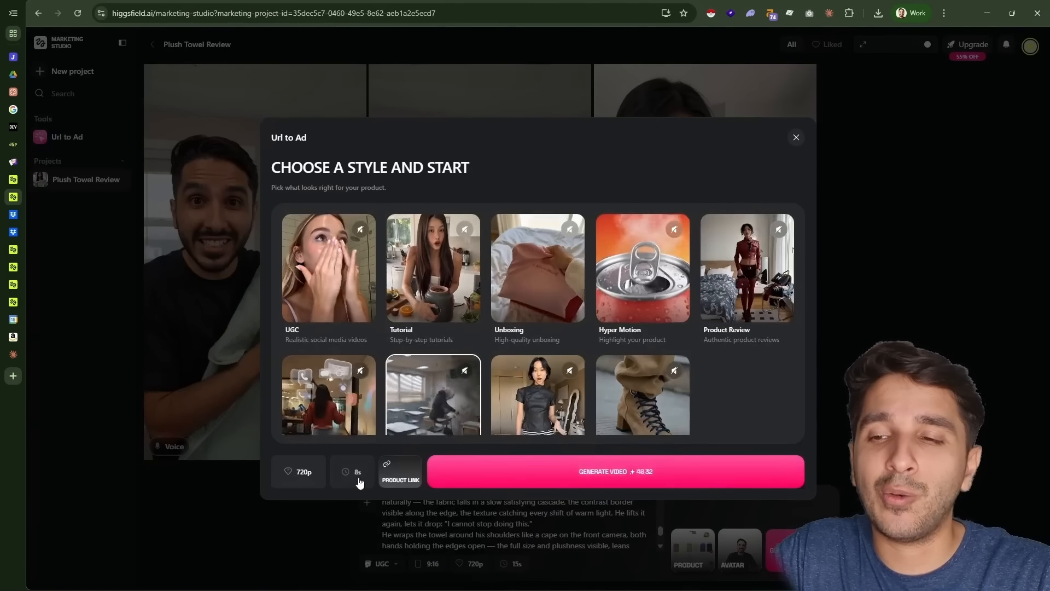
scroll(617, 464, "down", 1)
left_click(617, 464)
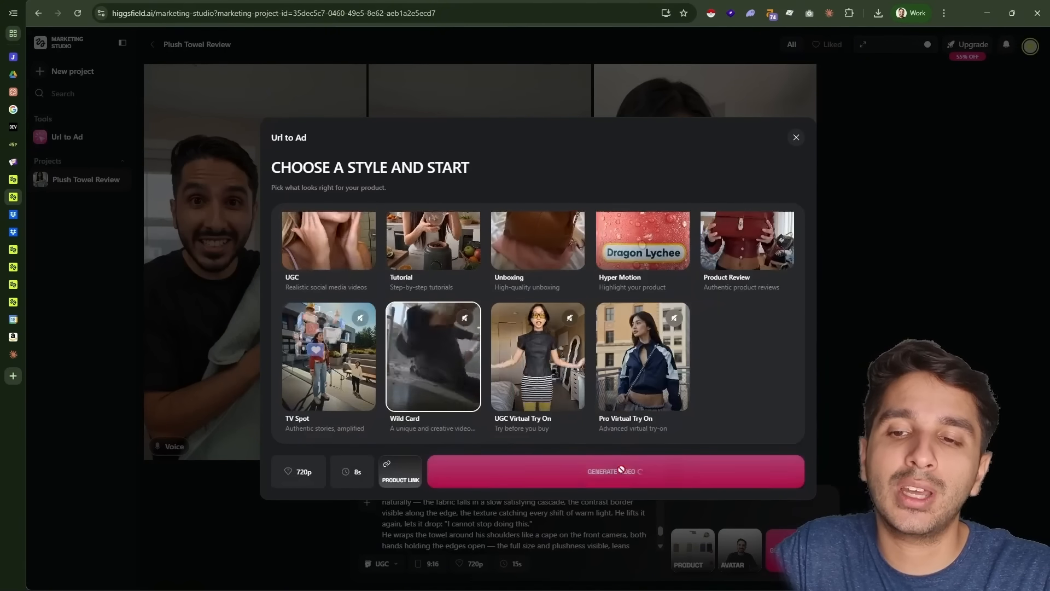
scroll(655, 385, "up", 1)
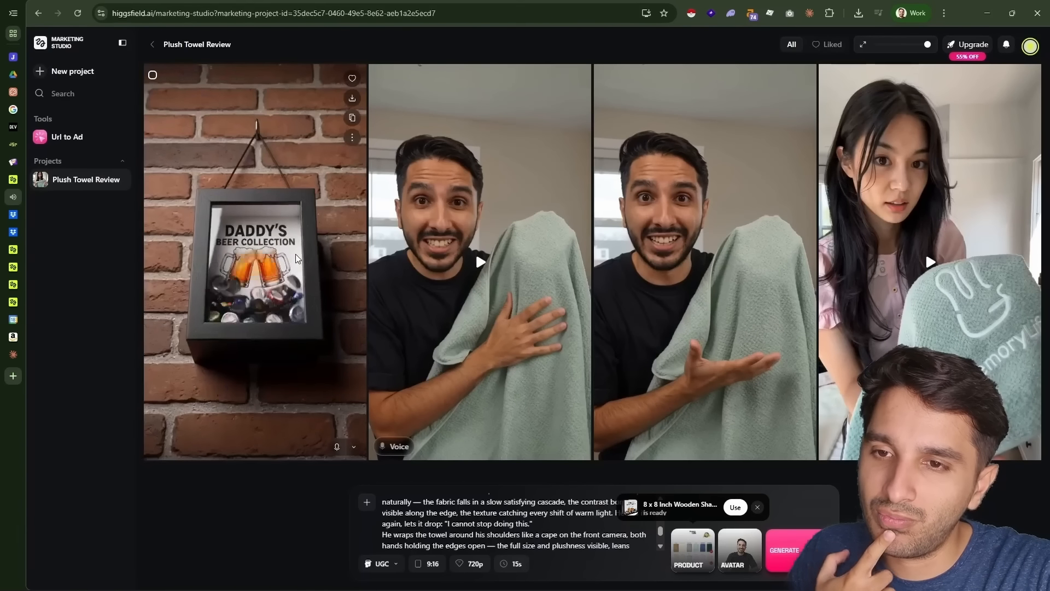
left_click(295, 258)
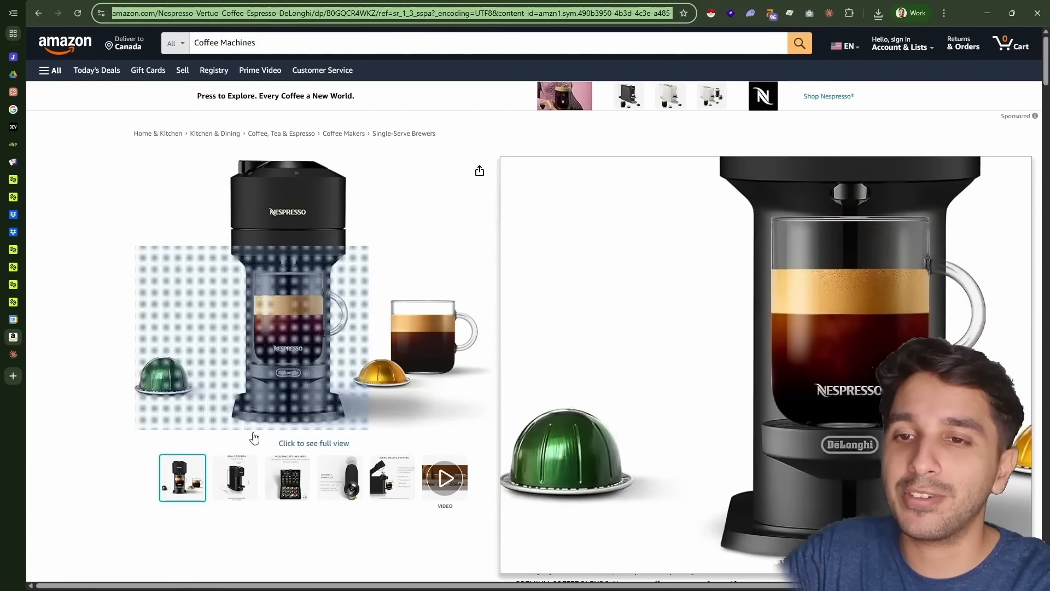
- Look through the product images, video preview and details of the Nespresso Vertuo Next listing on Amazon
left_click(293, 493)
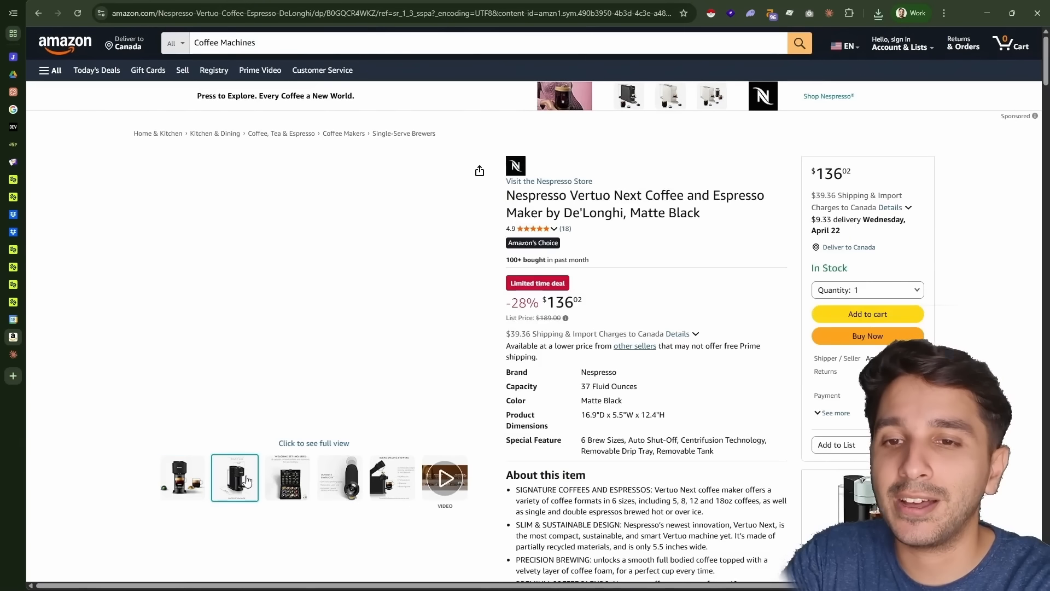
left_click(346, 495)
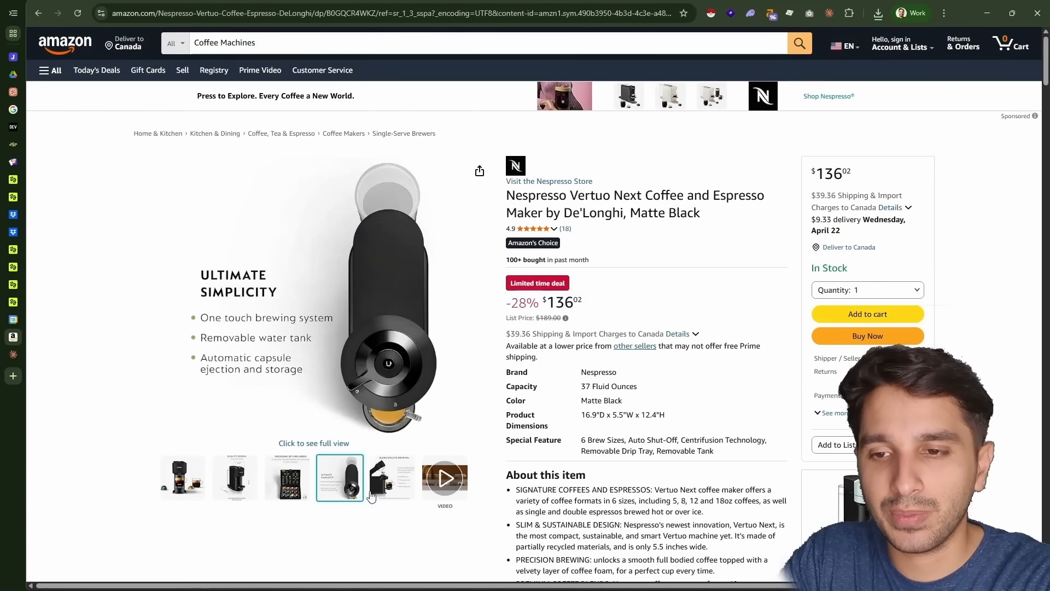
left_click(444, 498)
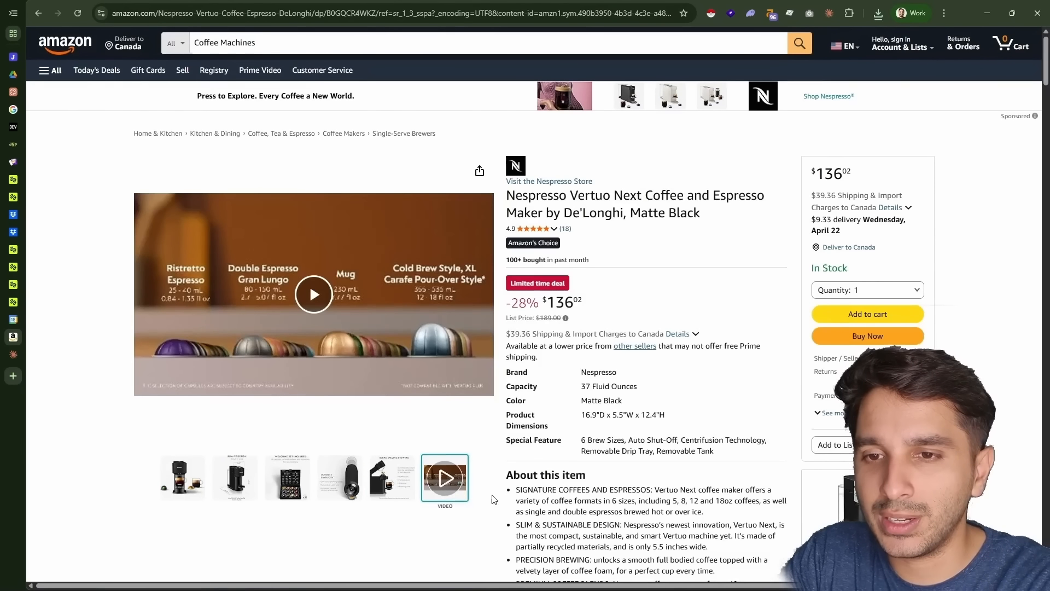
scroll(492, 499, "down", 5)
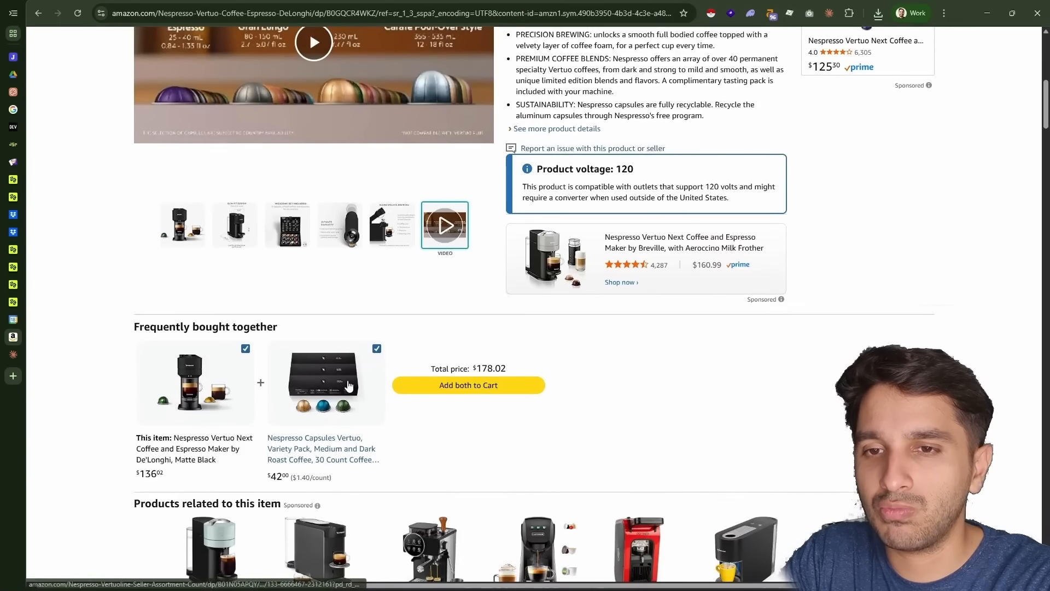
scroll(349, 386, "up", 5)
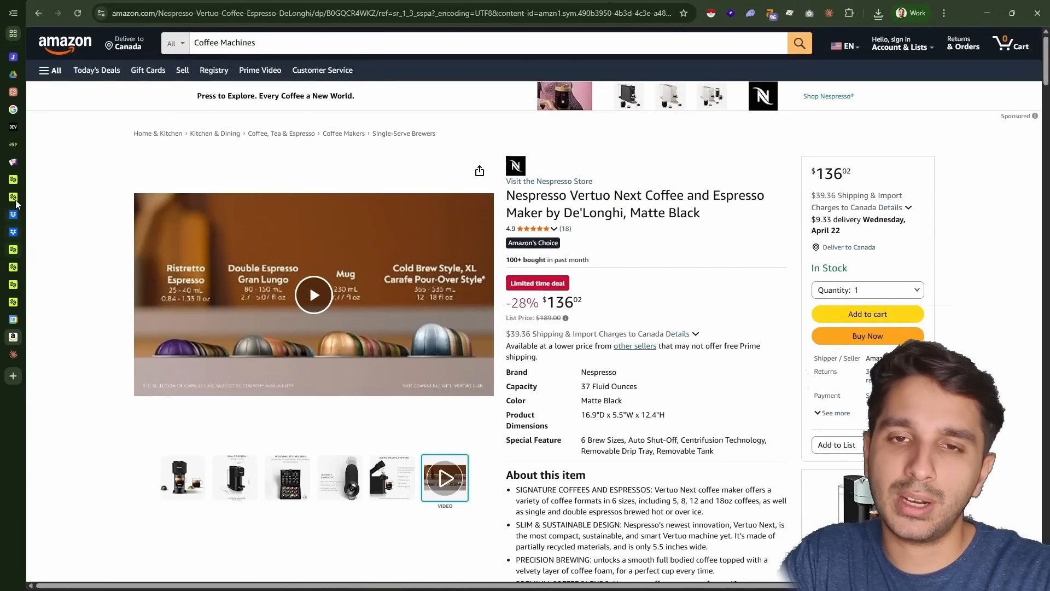
- Return to Marketing Studio and submit the Nespresso coffee machine's Amazon link in Url to Ad
left_click(13, 197)
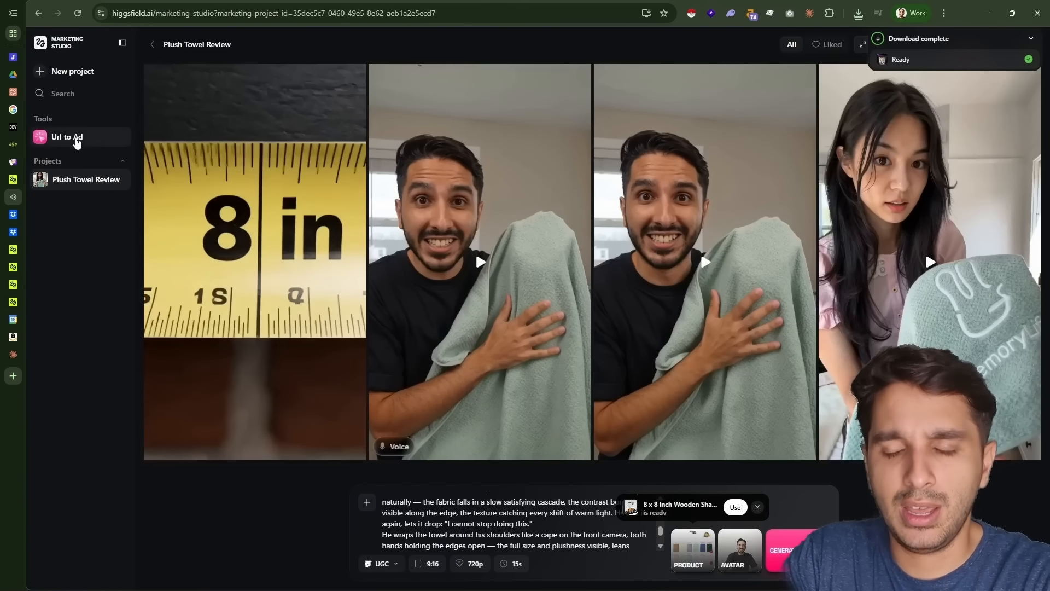
left_click(71, 137)
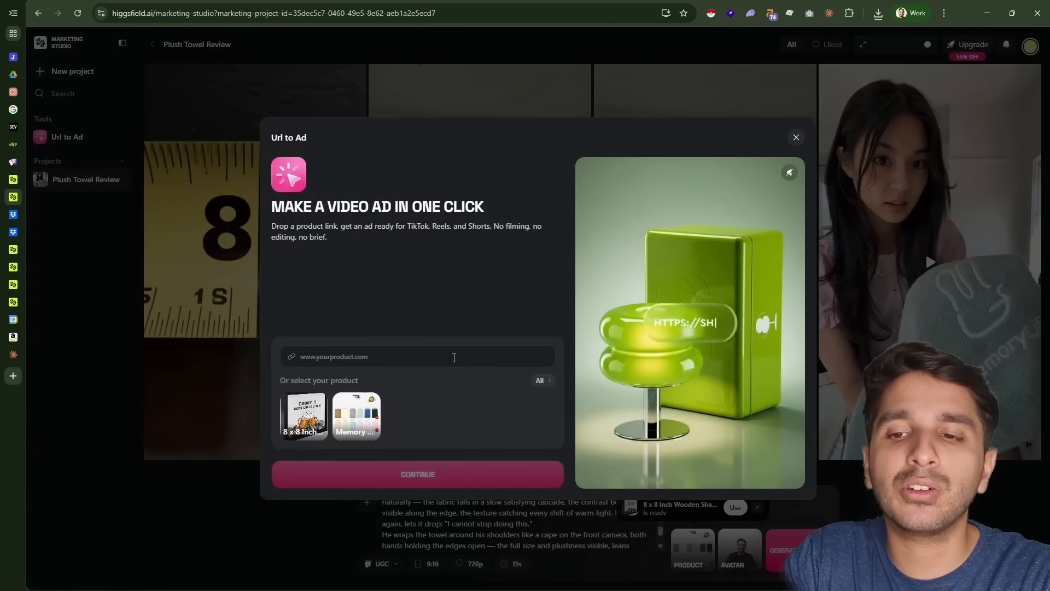
key("ctrl+v")
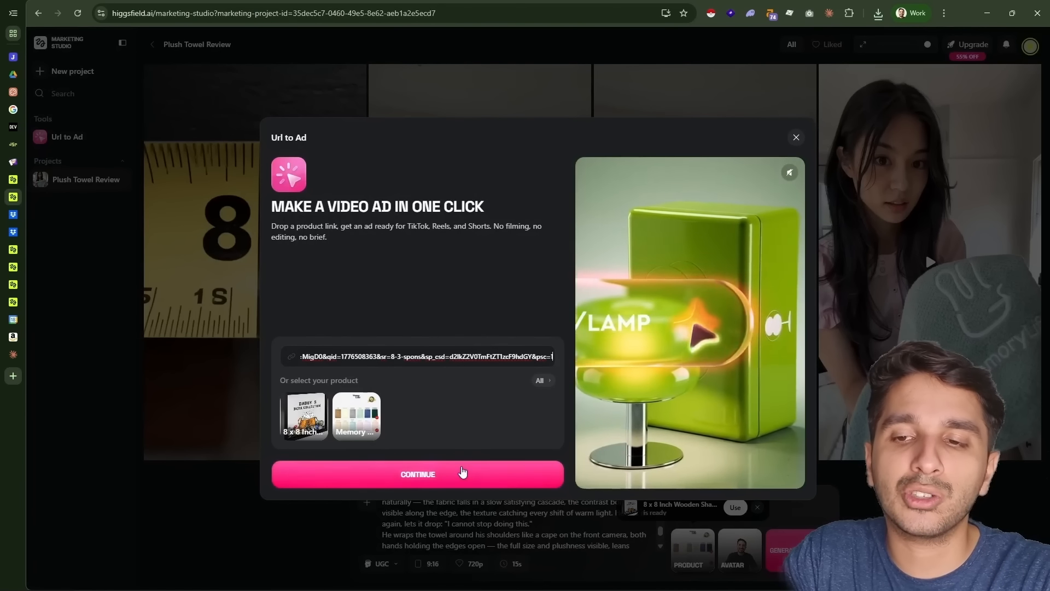
left_click(462, 471)
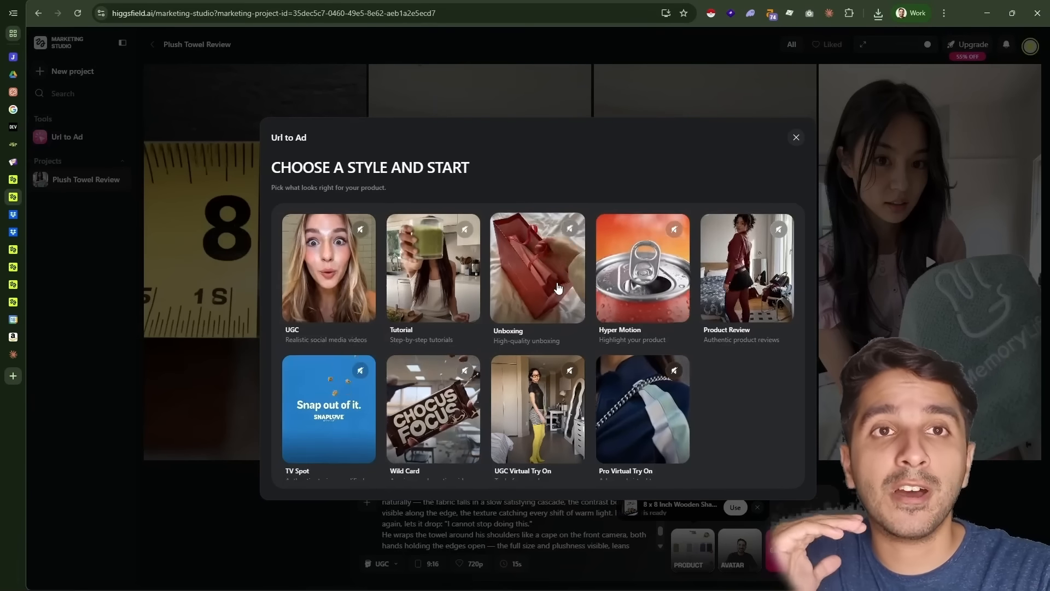
- Choose the Unboxing style for the coffee machine and generate the 8-second 720p video
scroll(561, 337, "down", 1)
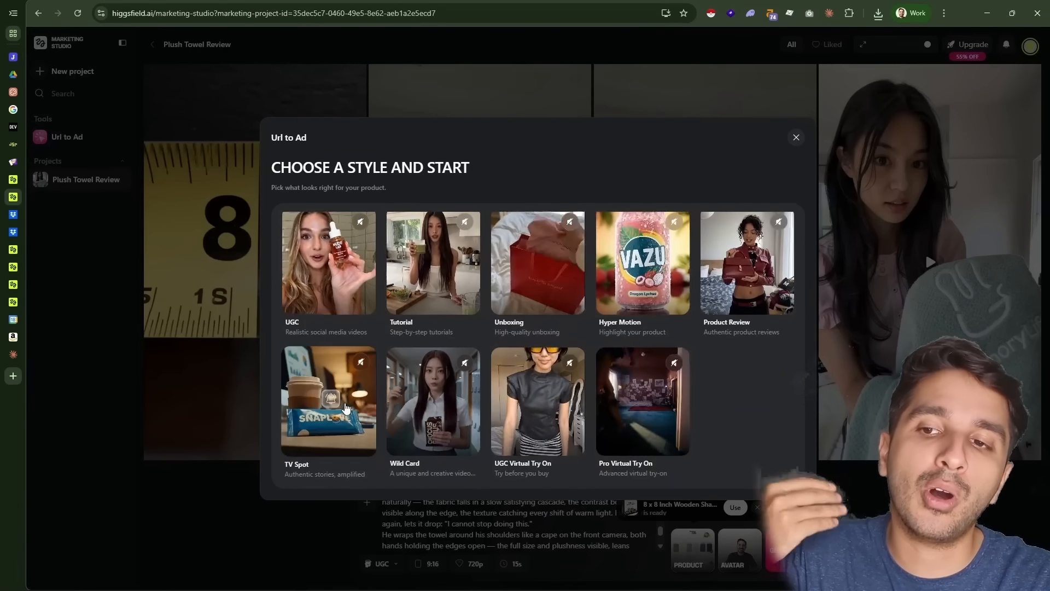
left_click(346, 407)
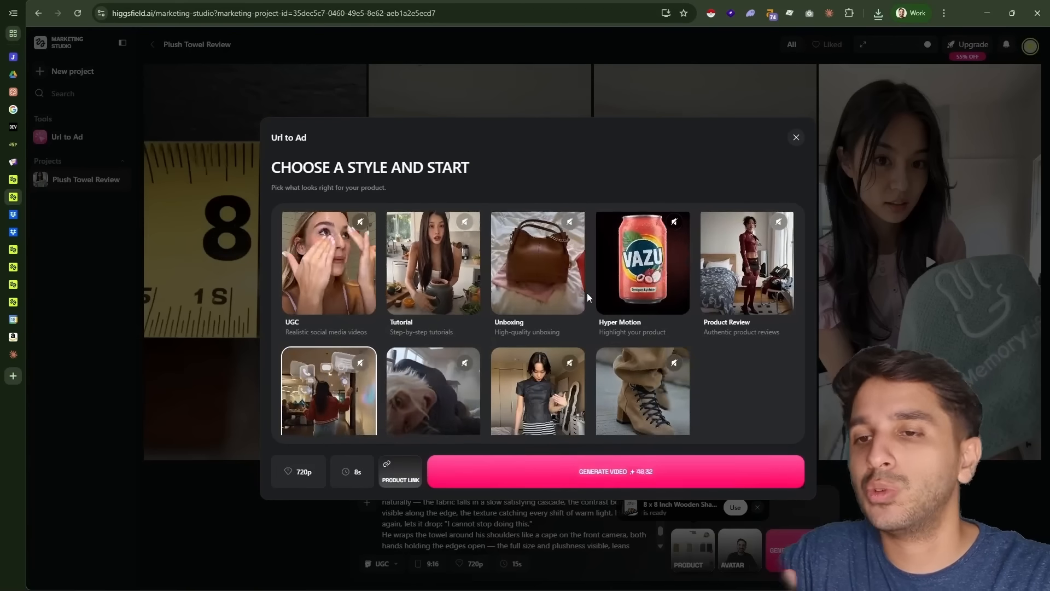
left_click(569, 300)
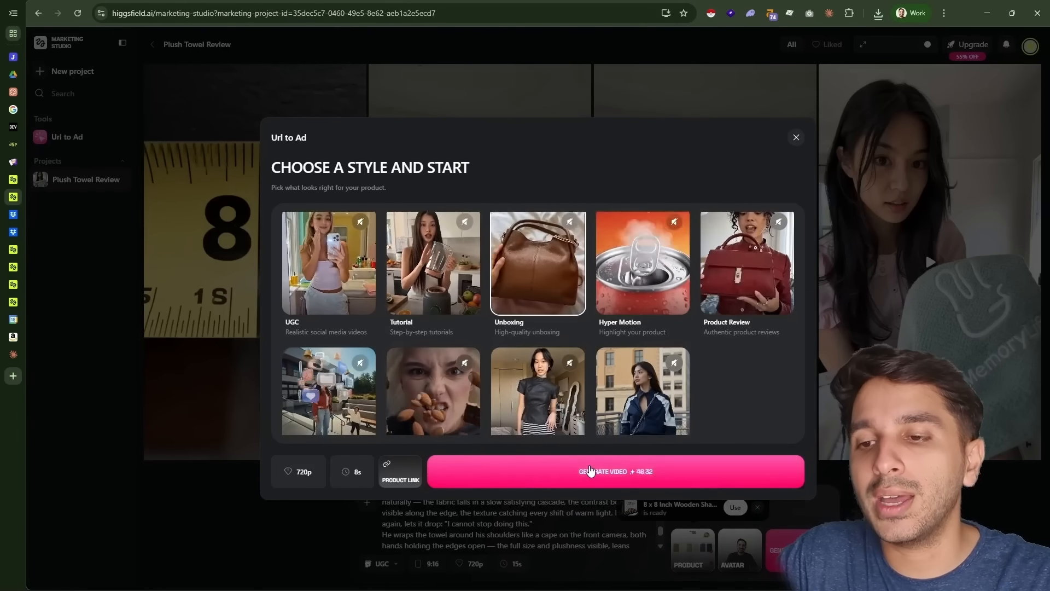
left_click(589, 471)
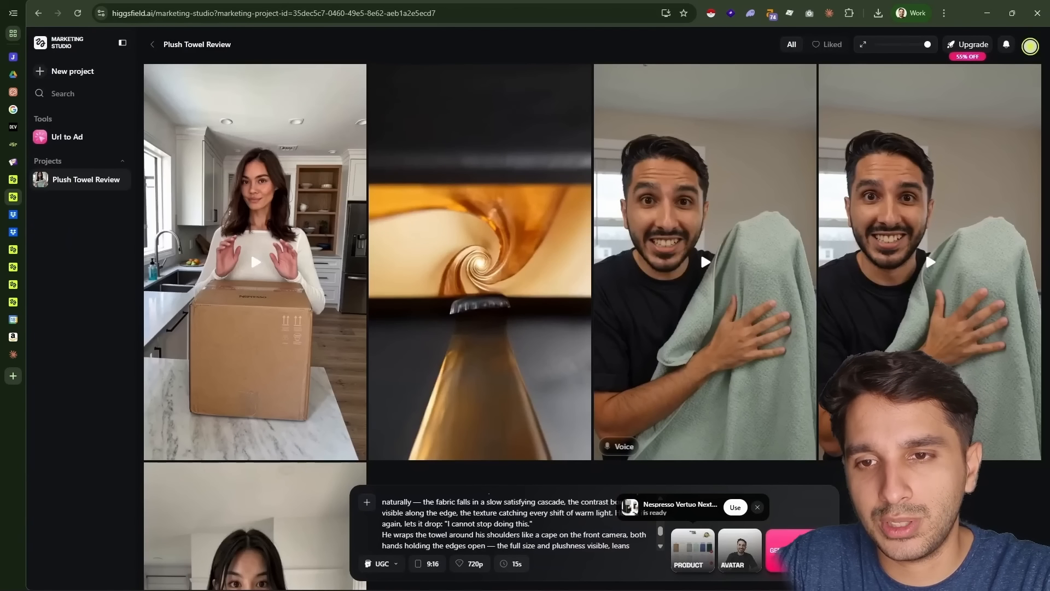
- Play the Nespresso unboxing video, replay parts of it and close the player
left_click(283, 259)
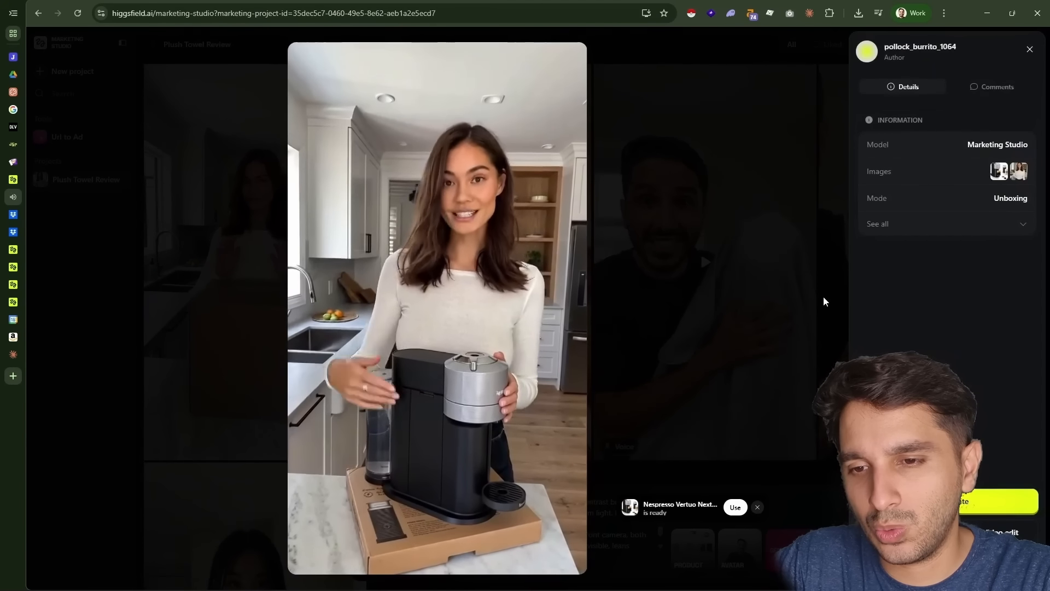
left_click(422, 562)
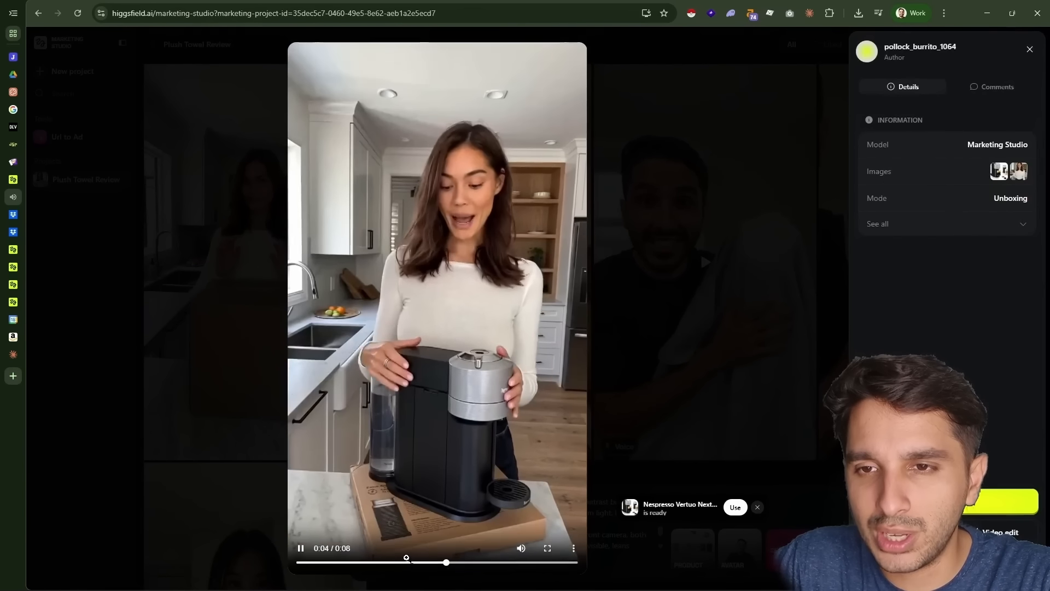
left_click(392, 563)
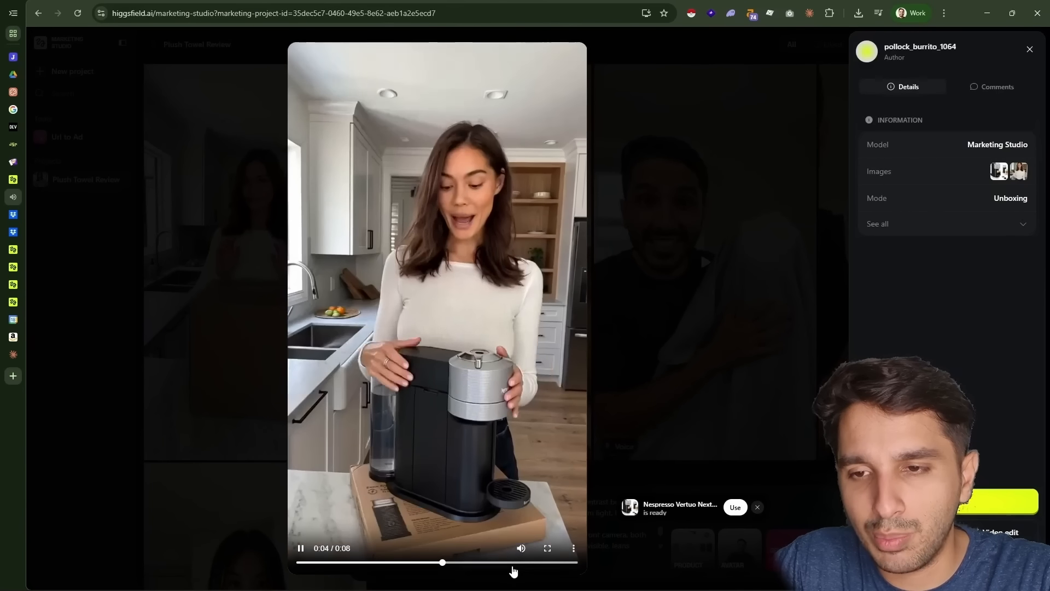
left_click(534, 407)
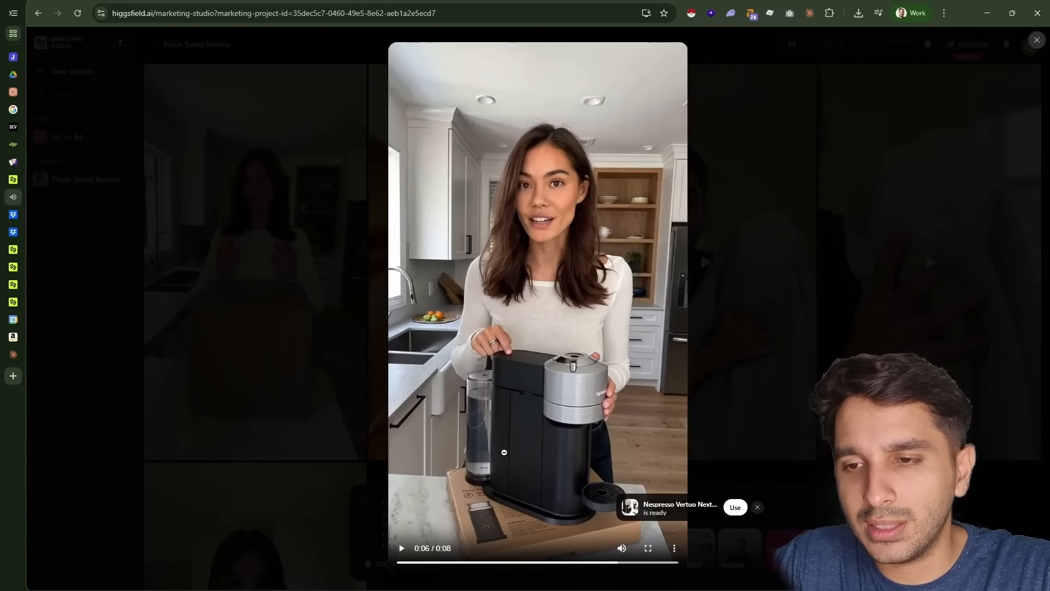
left_click(521, 507)
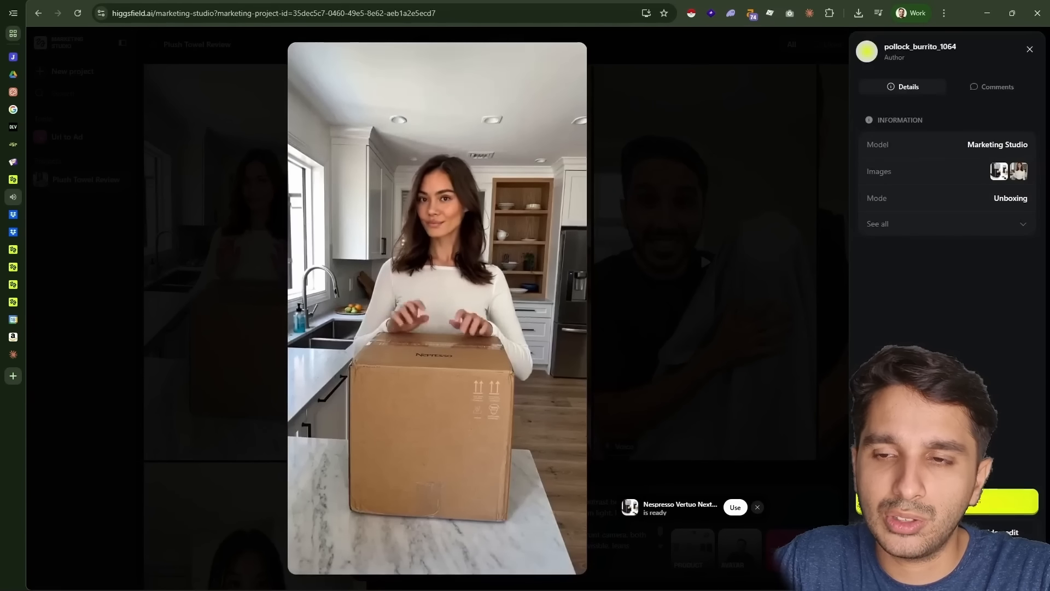
left_click(671, 495)
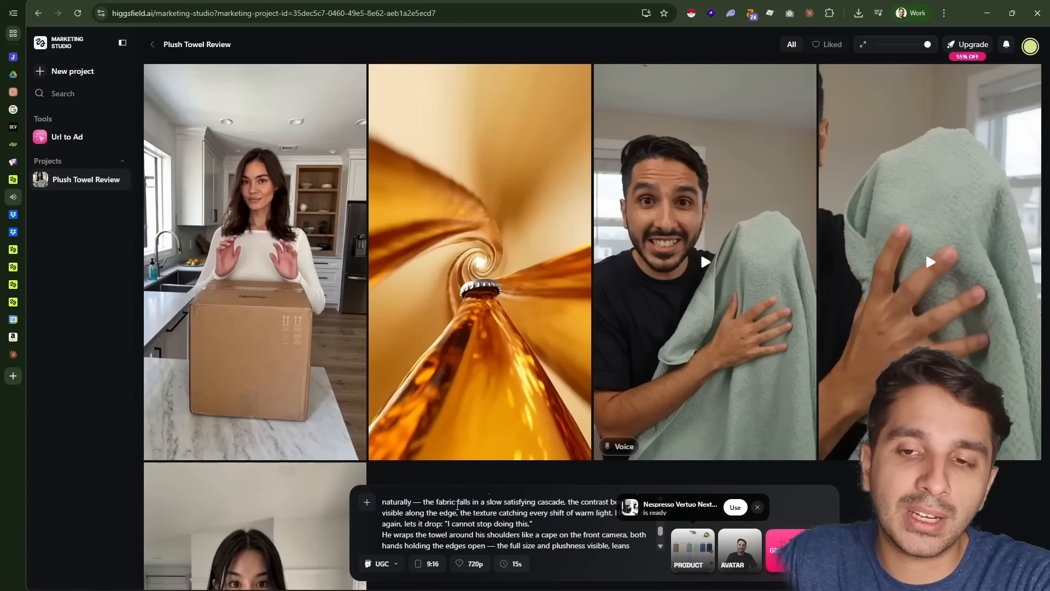
- Delete the entire towel review text from the ad prompt
triple_click(433, 513)
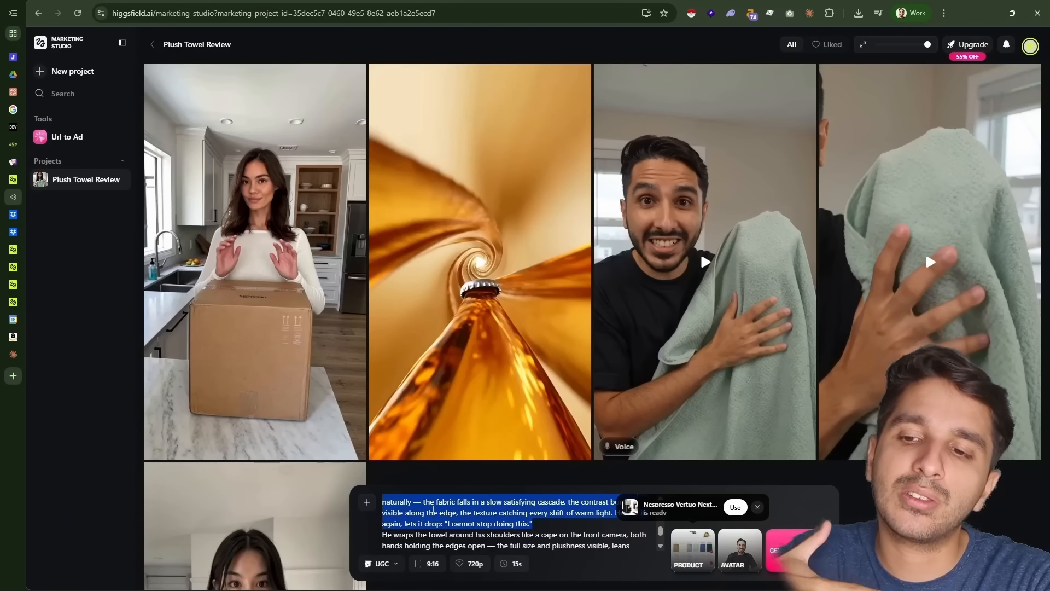
mouse_move(499, 449)
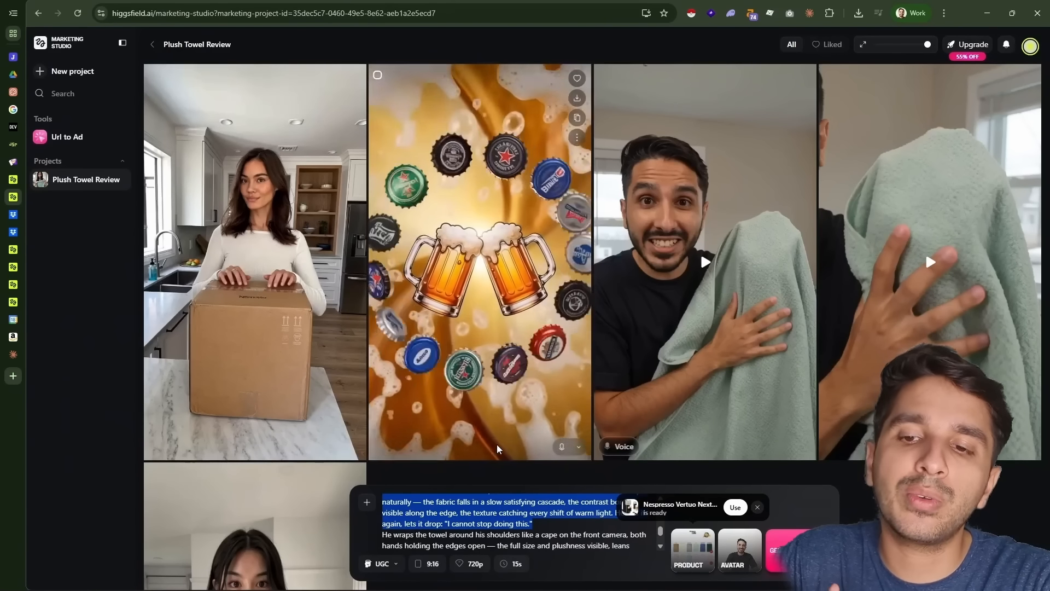
key("BackSpace")
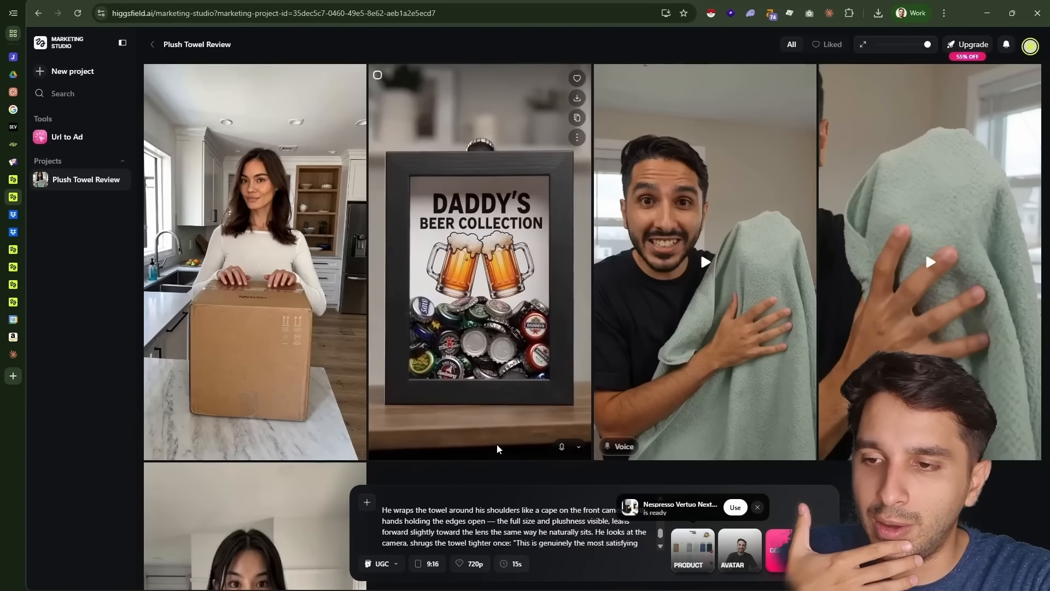
key("ctrl+a")
key("BackSpace")
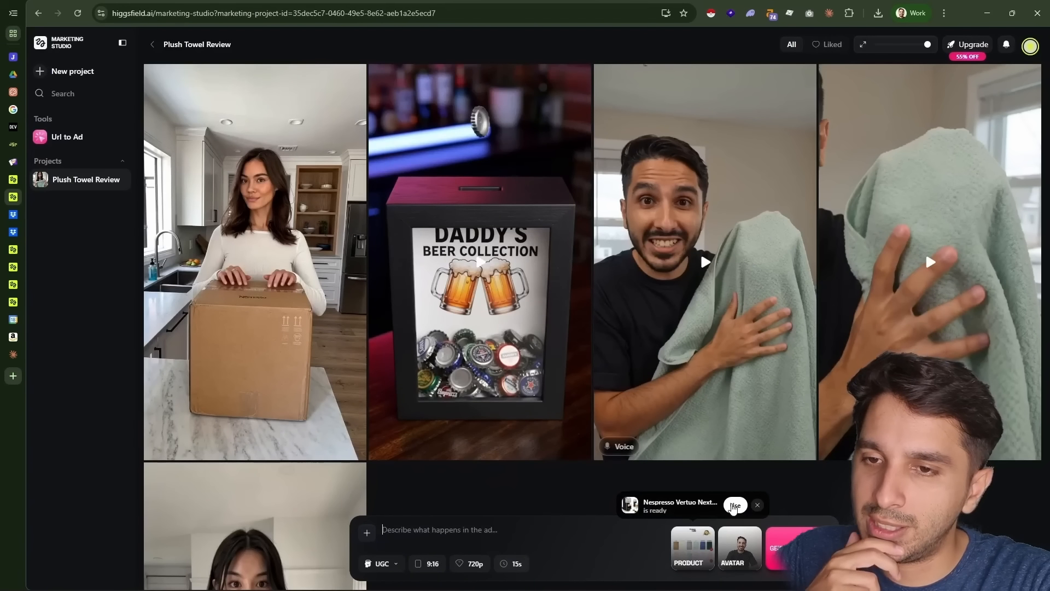
- Use the Nespresso Vertuo Next product in the ad prompt and choose Sofia from all avatars as presenter
left_click(734, 505)
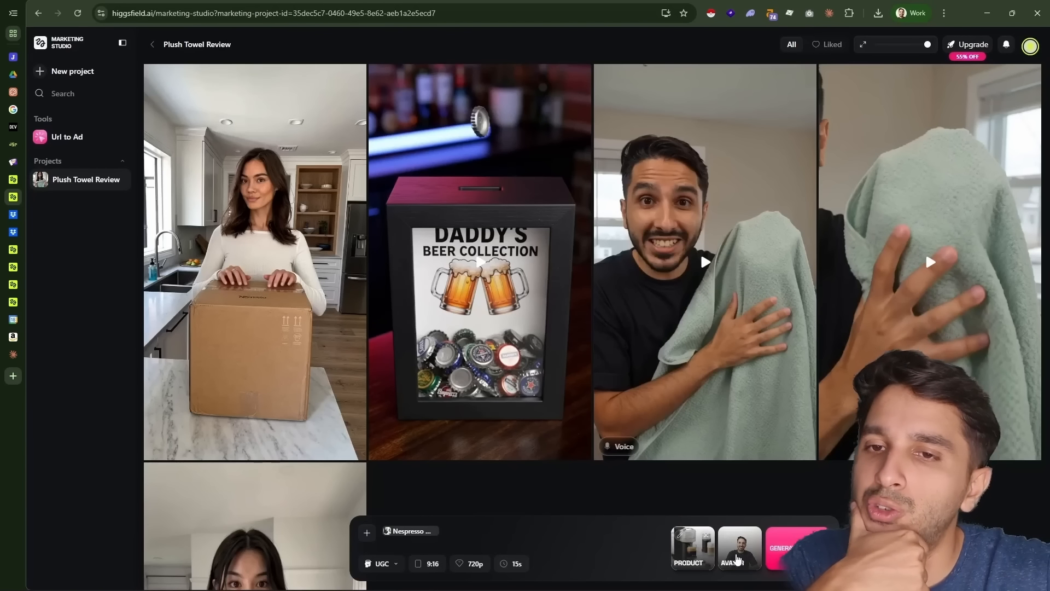
left_click(737, 558)
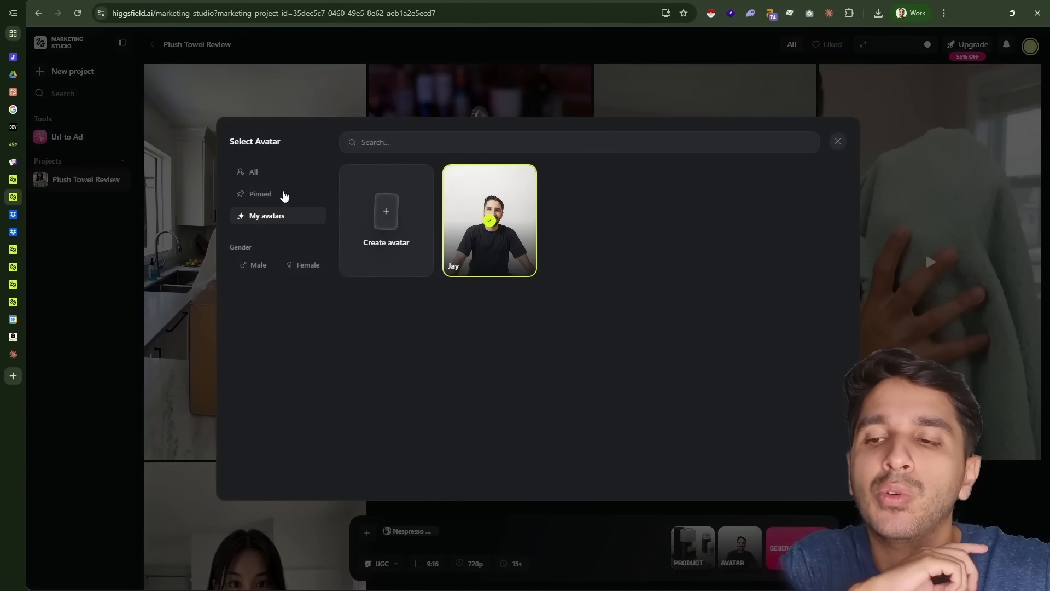
left_click(271, 181)
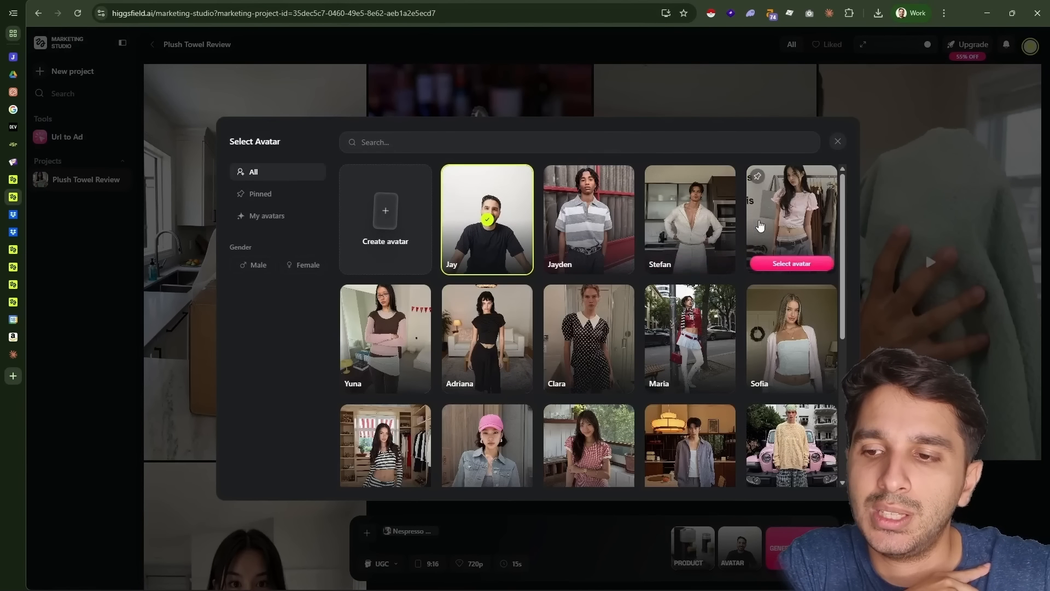
left_click(791, 383)
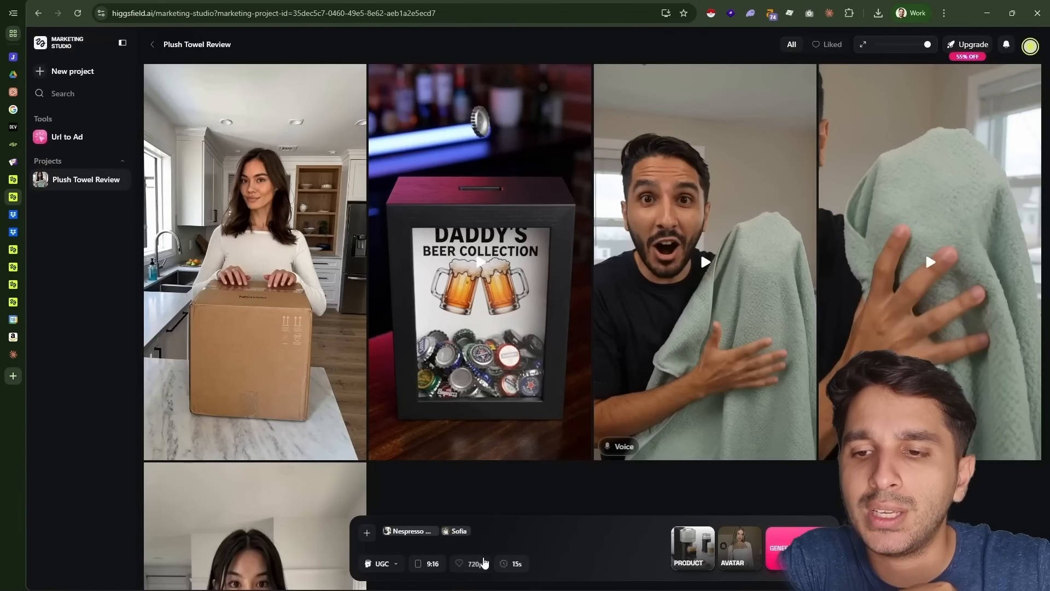
- Look through the duration and aspect ratio options for the Nespresso ad without changing them
left_click(514, 564)
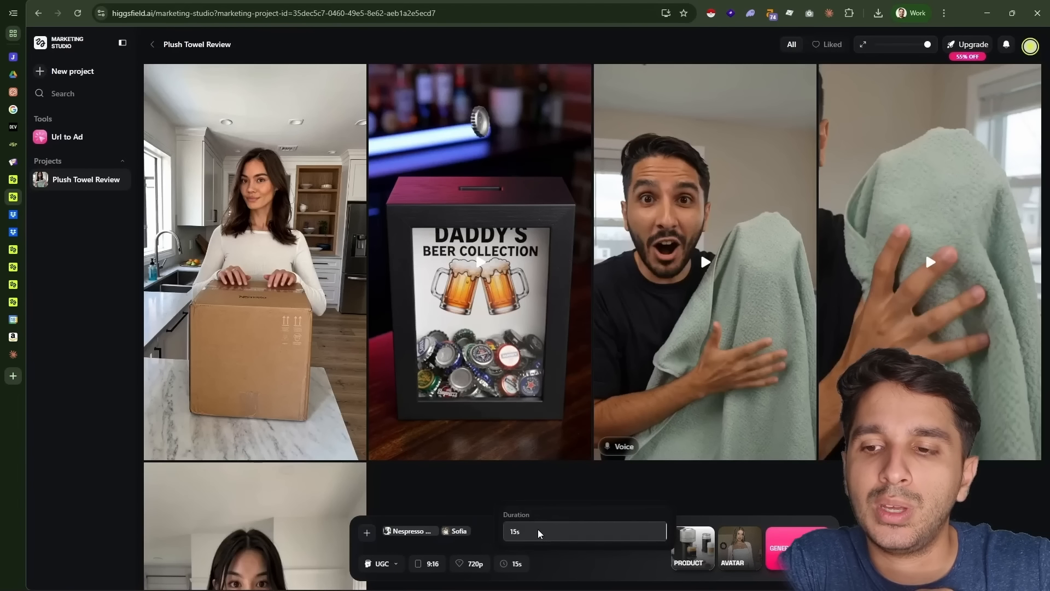
left_click(485, 532)
left_click(426, 563)
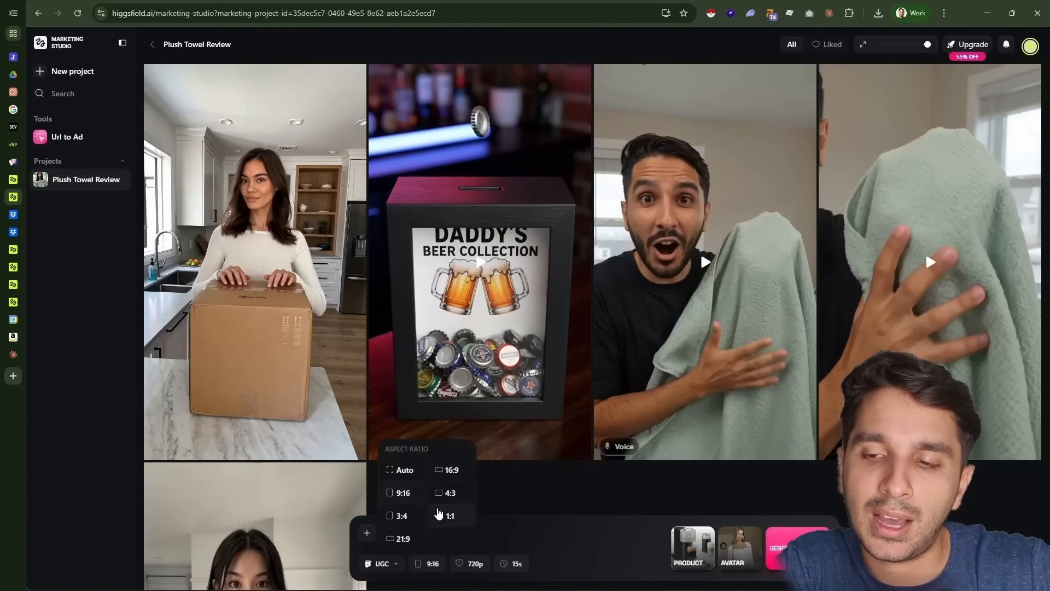
left_click(538, 526)
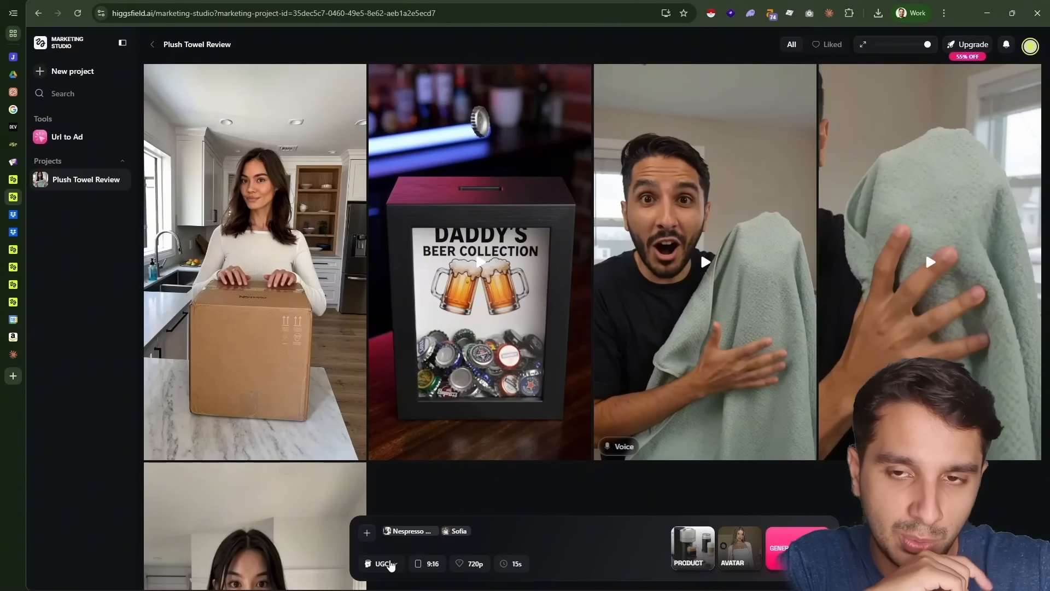
- Download the Nespresso unboxing video and look over its translation, voice-change, sharing and publishing options
mouse_move(354, 454)
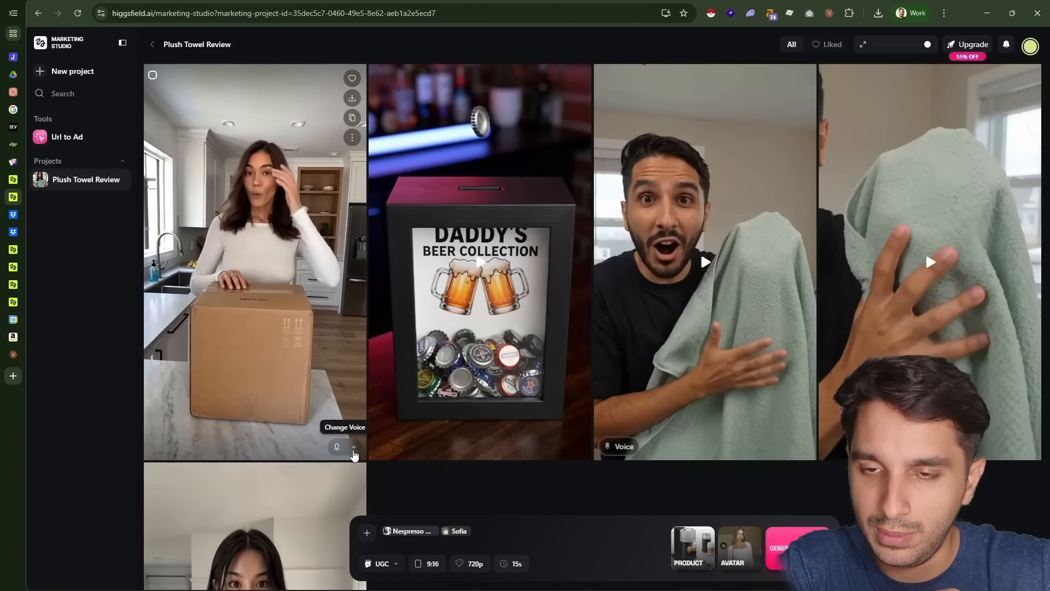
left_click(354, 447)
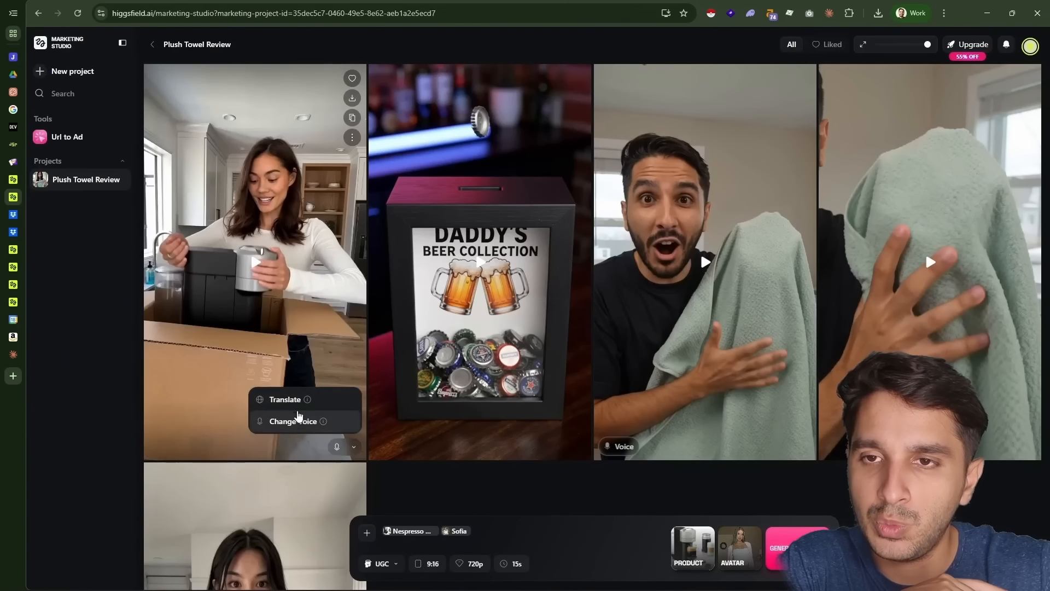
left_click(352, 137)
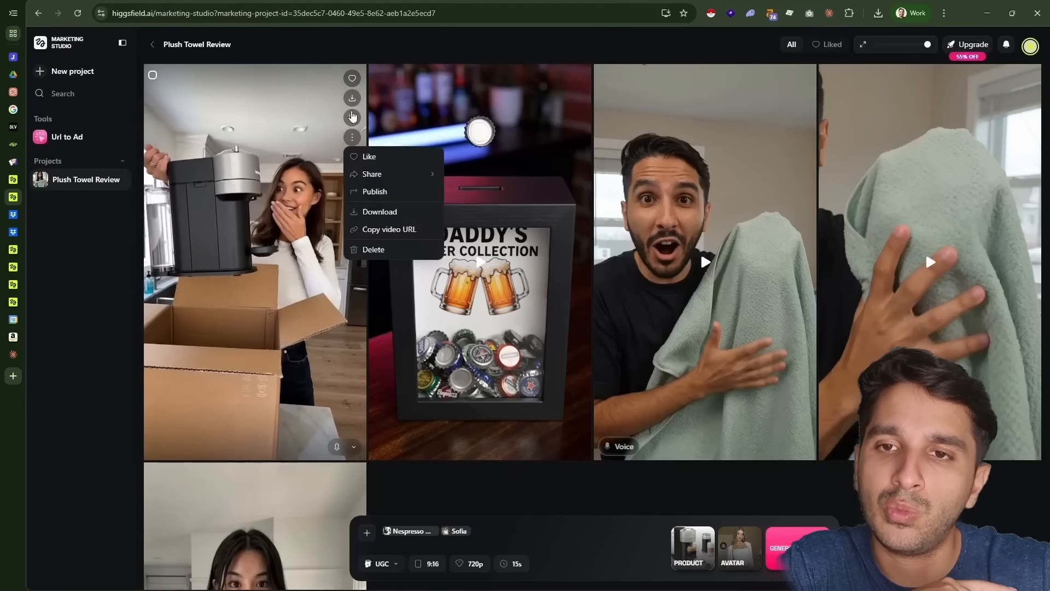
left_click(352, 99)
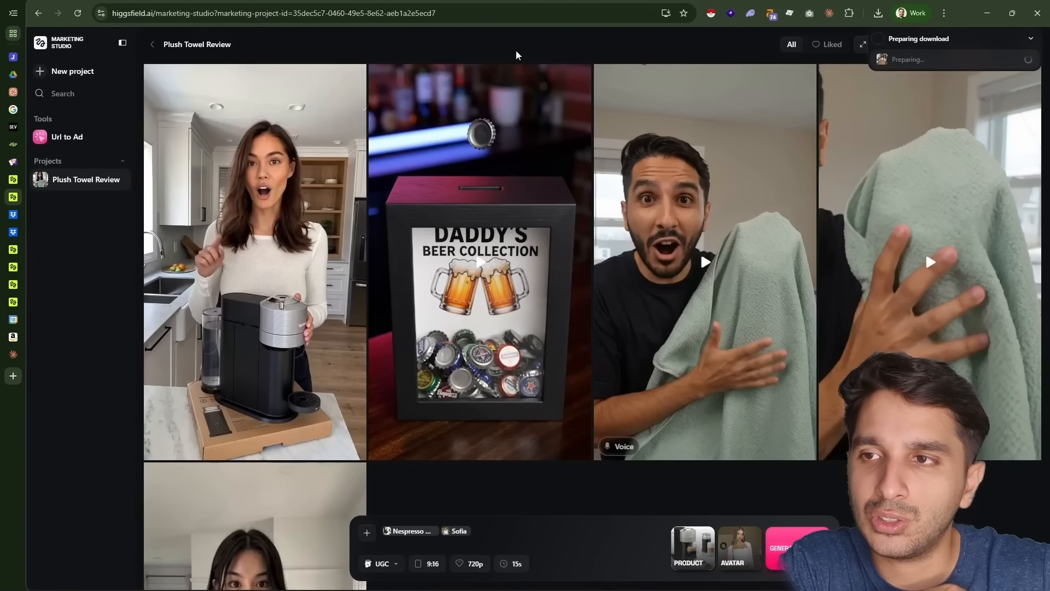
left_click(878, 12)
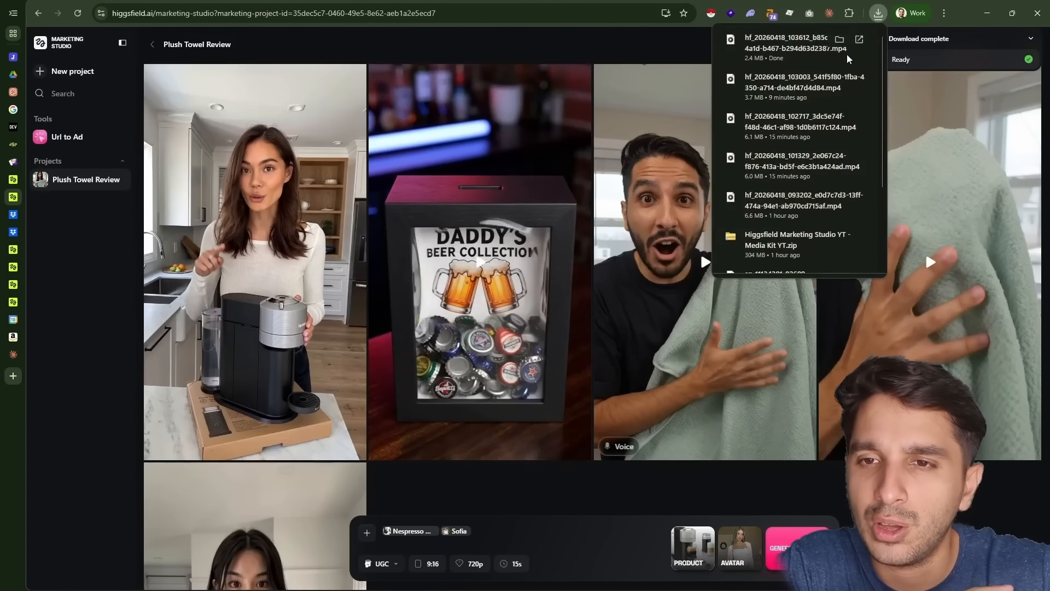
left_click(352, 137)
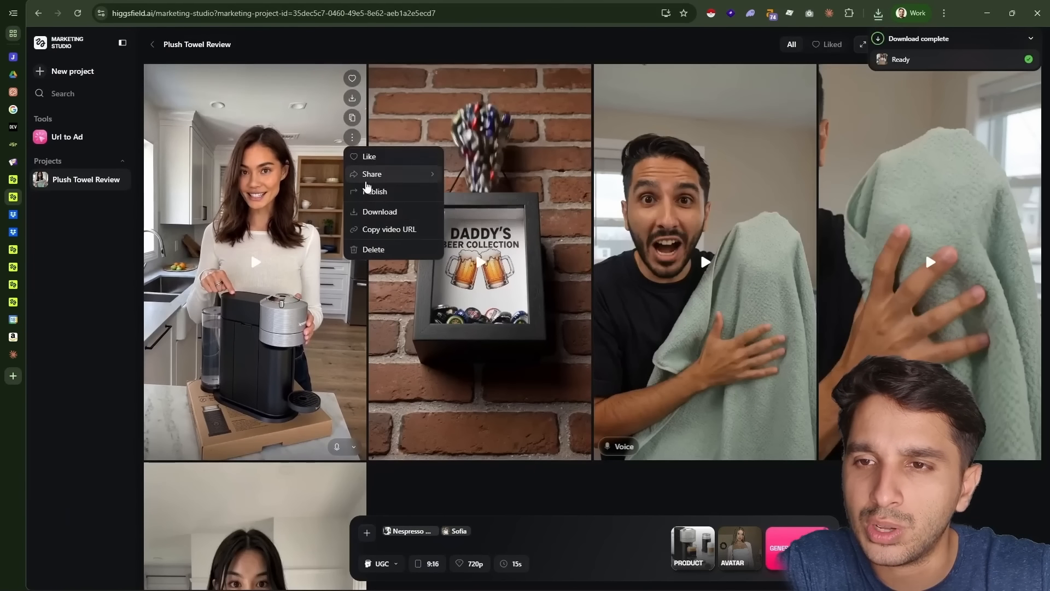
mouse_move(366, 183)
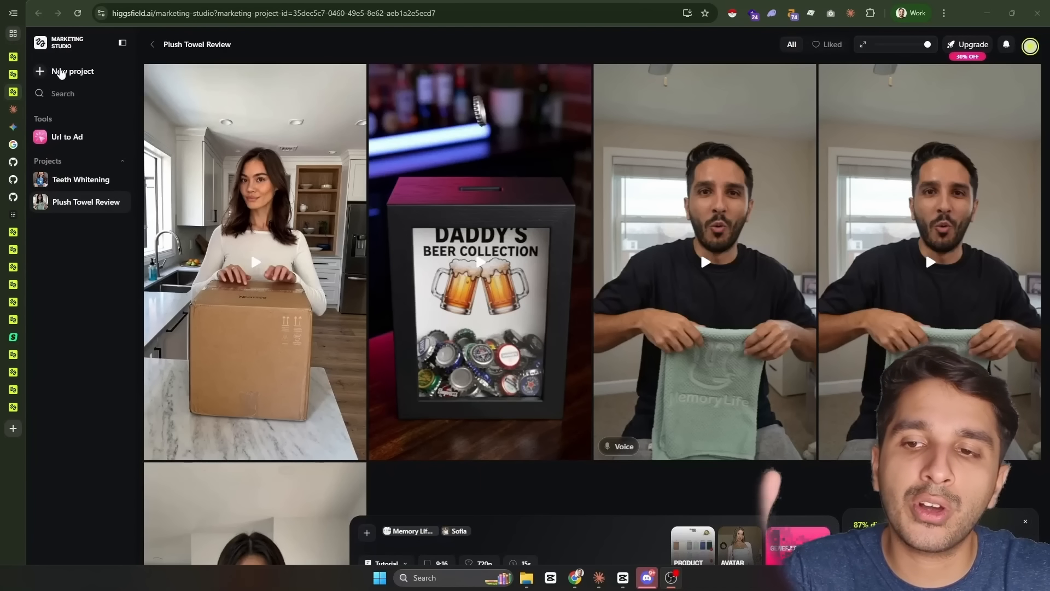
- Create a new project and rename it Memory Life Towels
left_click(61, 71)
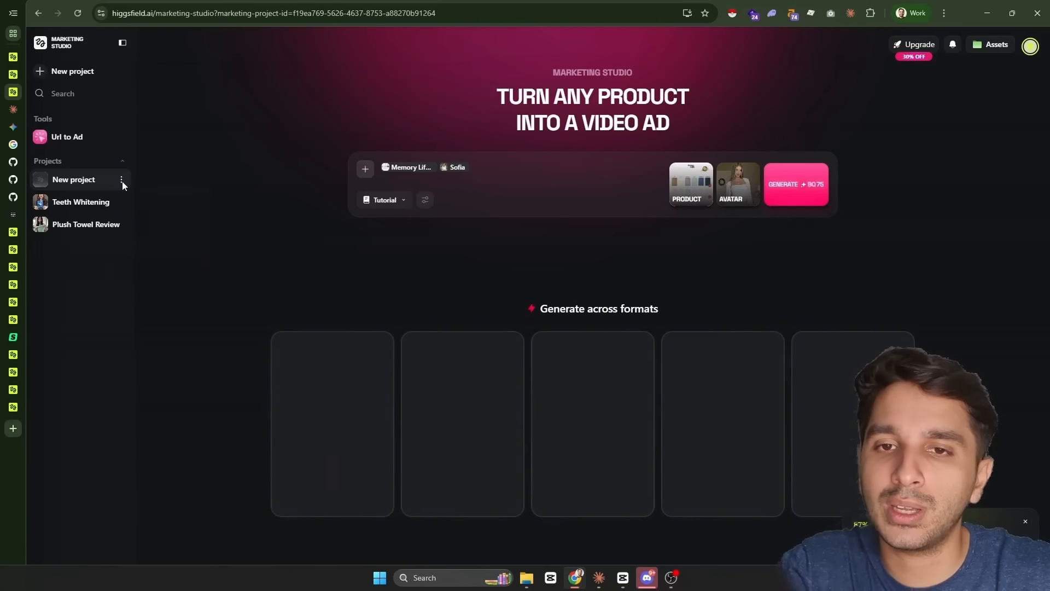
left_click(121, 181)
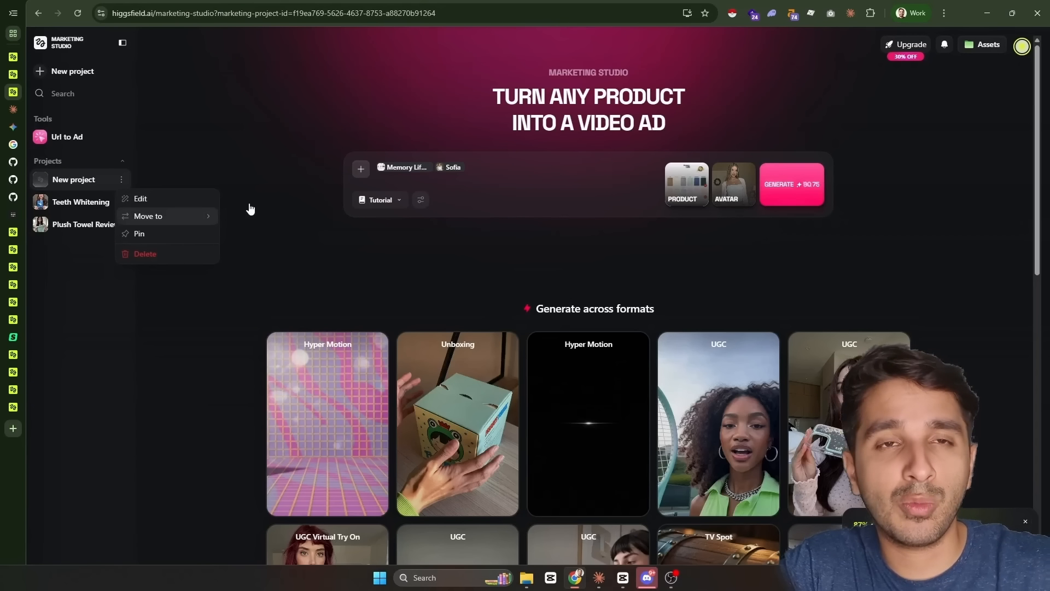
left_click(140, 201)
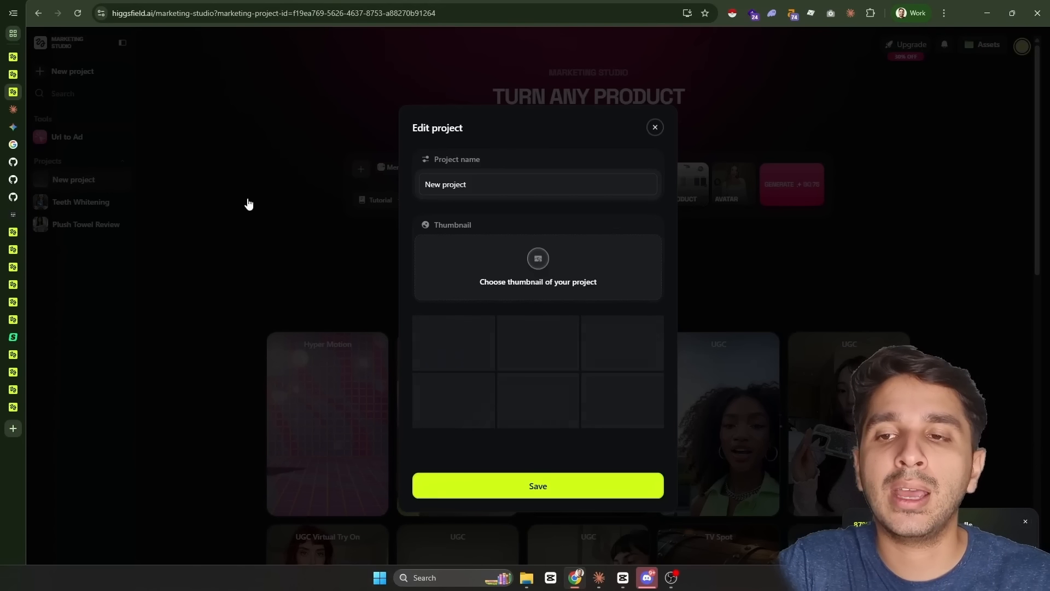
triple_click(472, 183)
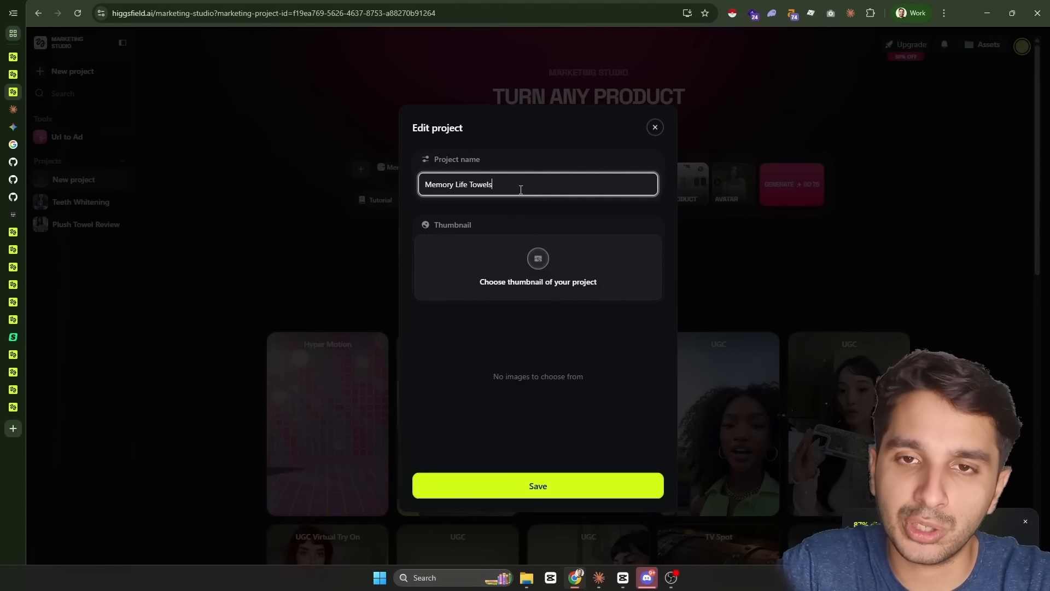
type("Memory Life Towels")
left_click(568, 486)
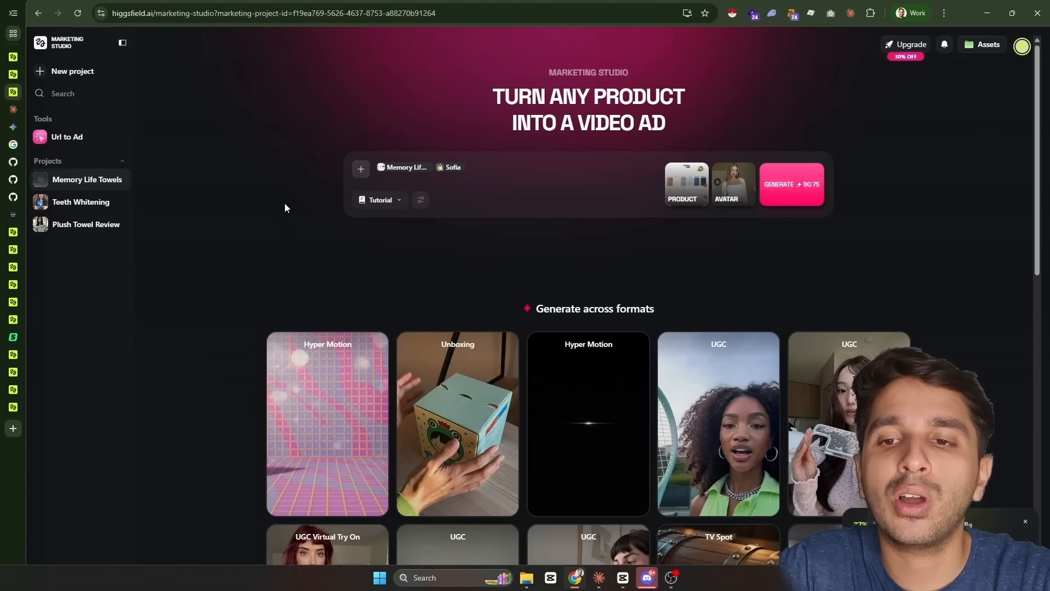
- Switch to the MemoryLife Croffle Towel listing on Shopee and save product photos from its image gallery
left_click(668, 184)
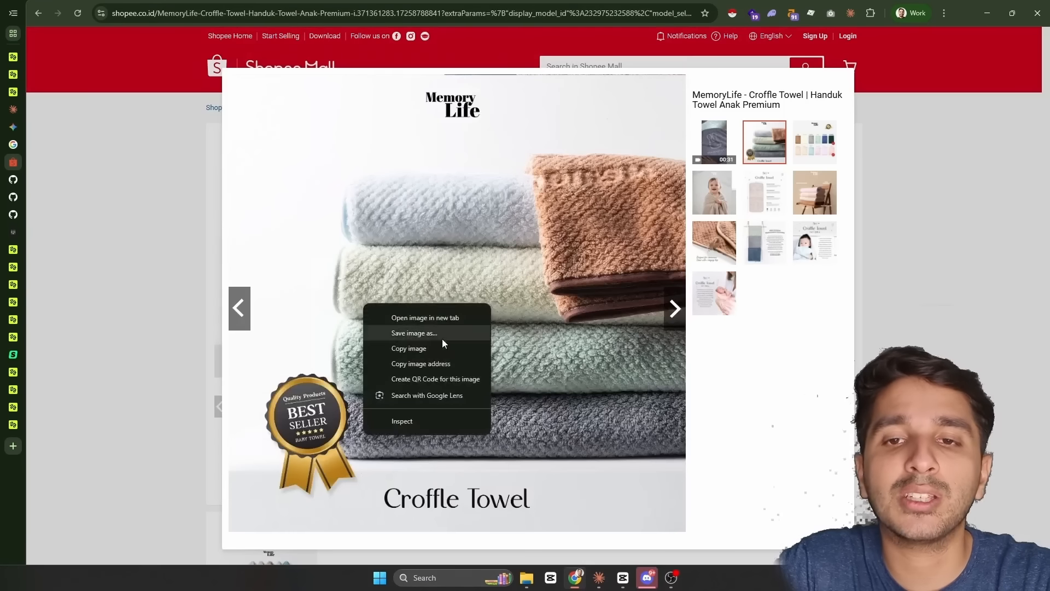
left_click(442, 336)
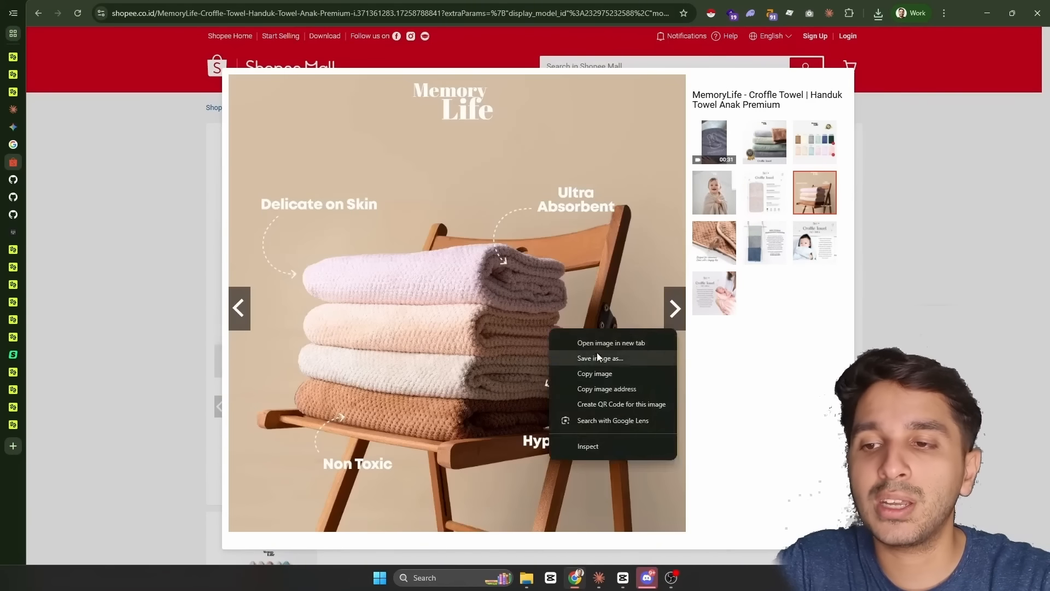
left_click(597, 356)
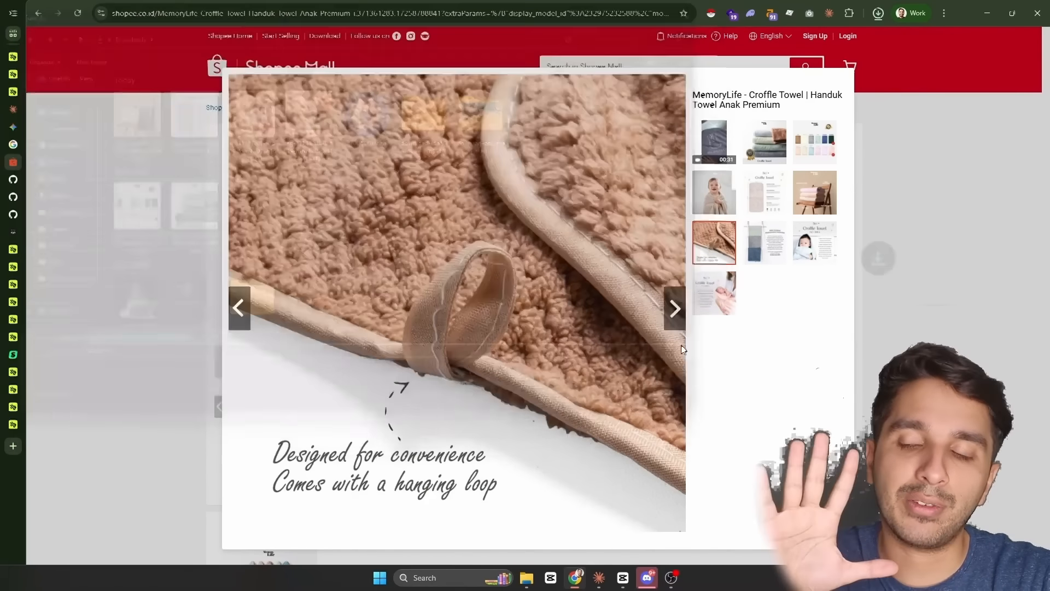
left_click(667, 316)
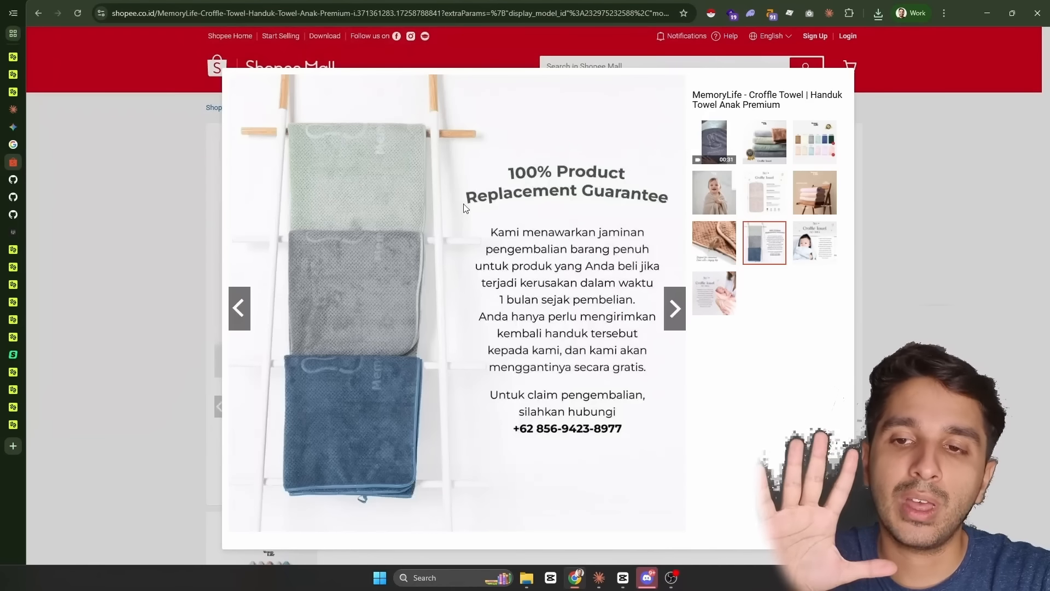
left_click(674, 309)
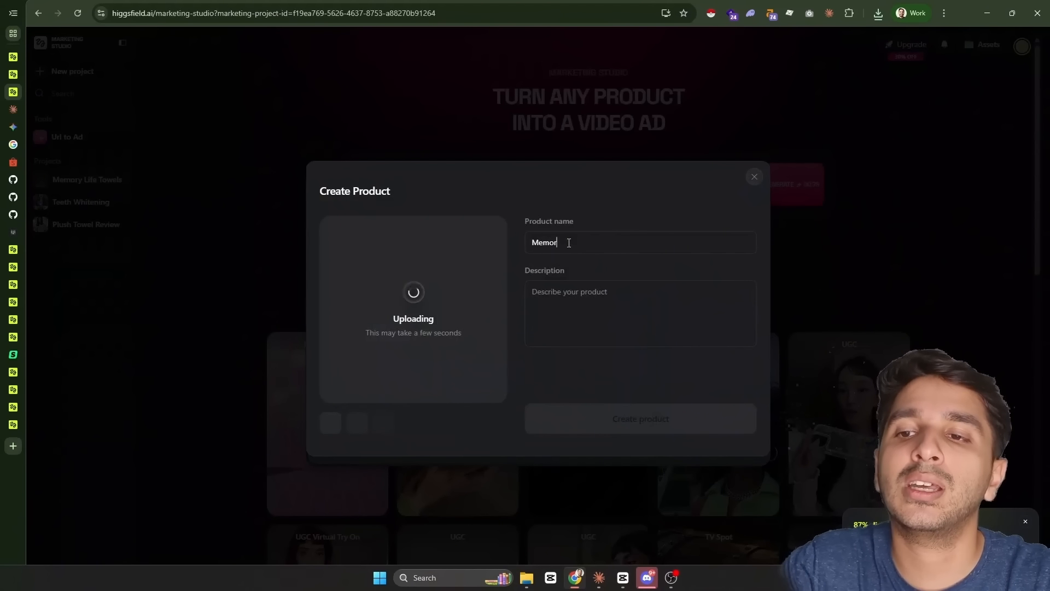
- In the new product, use the name Soft Towels and extend the description with "Available in the following colors" plus the pasted colour list
type("y Life Towels")
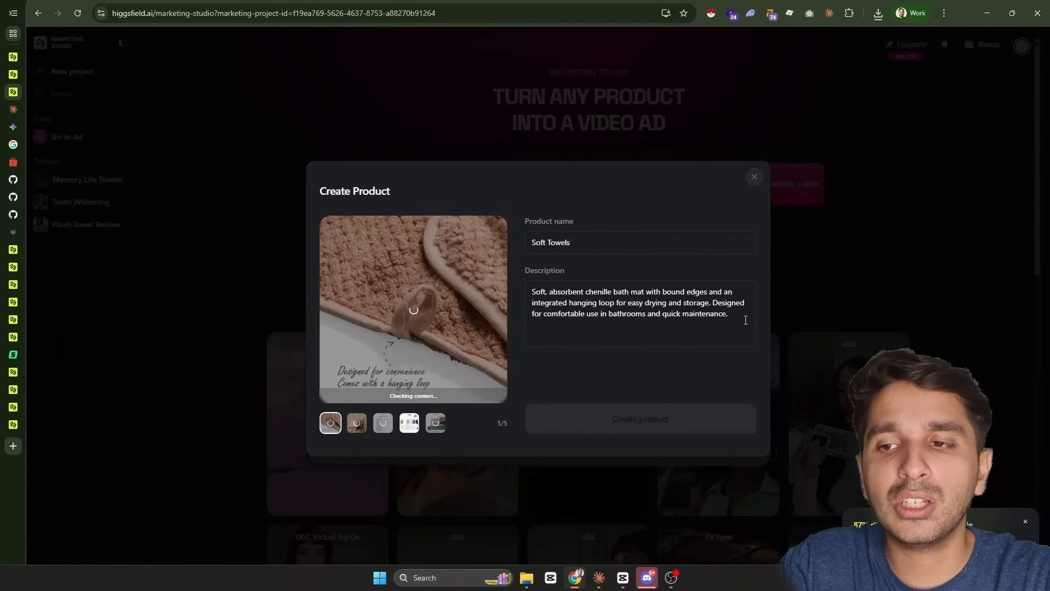
type(" Available in the following co")
key("ctrl+v")
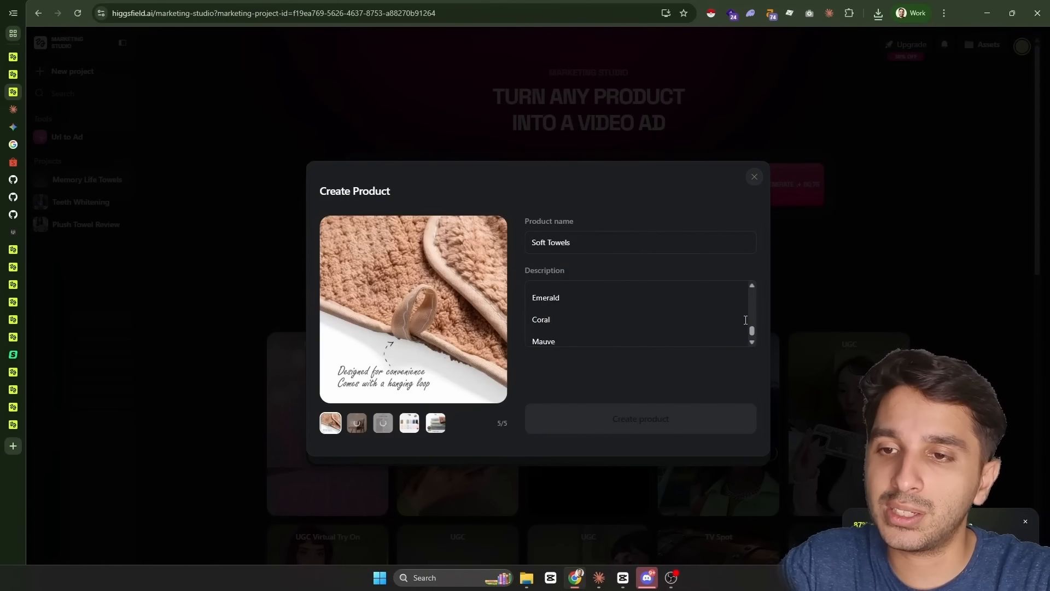
scroll(744, 320, "up", 2)
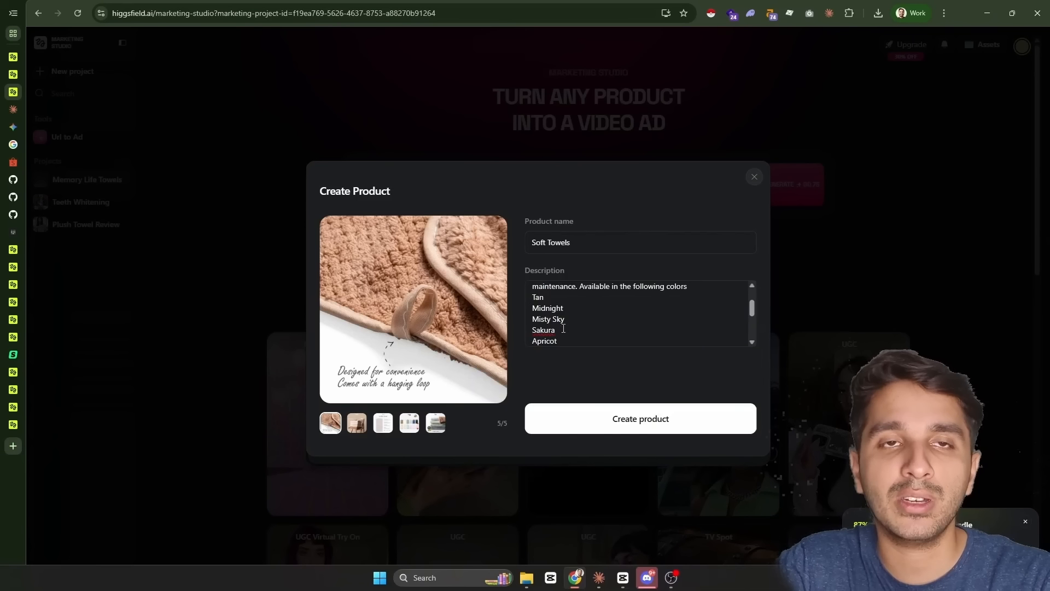
scroll(564, 328, "down", 3)
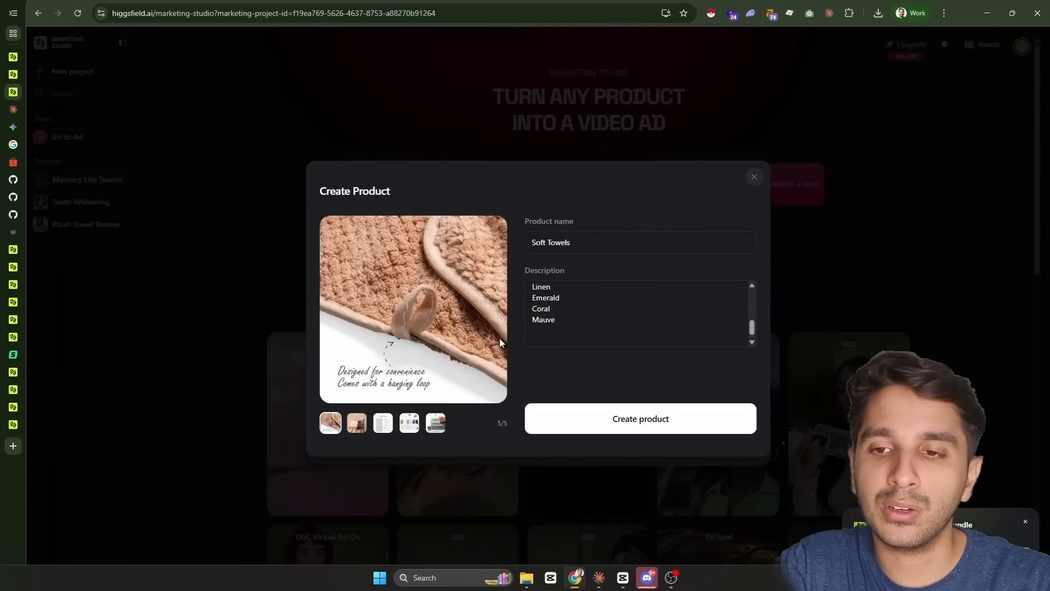
scroll(563, 306, "up", 5)
left_click_drag(553, 291, 573, 315)
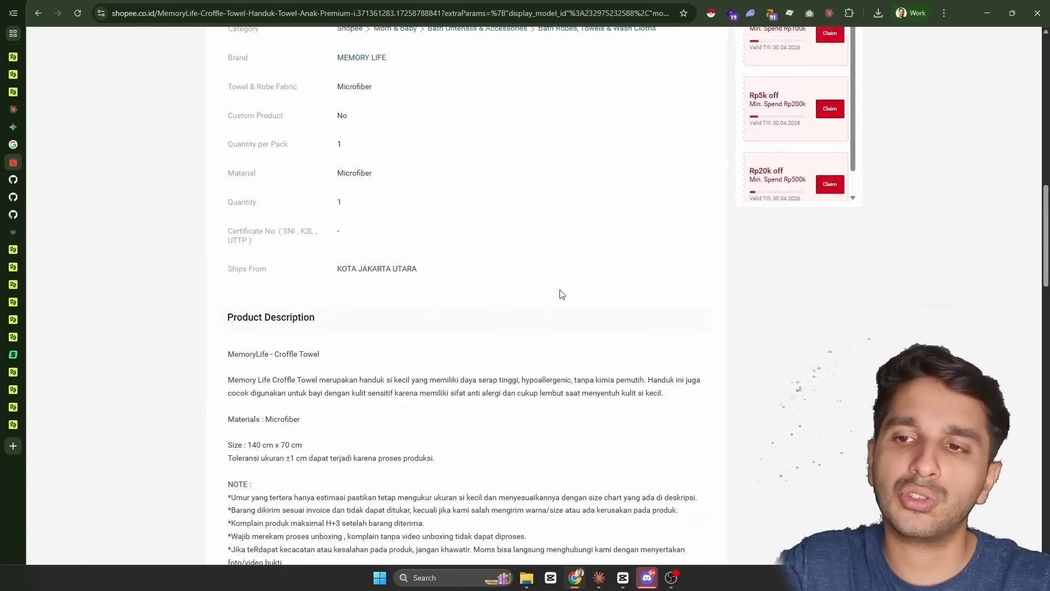
- Consult the Shopee product description, add "Super Soft, perfect for sensitive skin, does not contain alergens" to the product's description, and create the product
scroll(213, 199, "down", 3)
left_click_drag(646, 217, 298, 495)
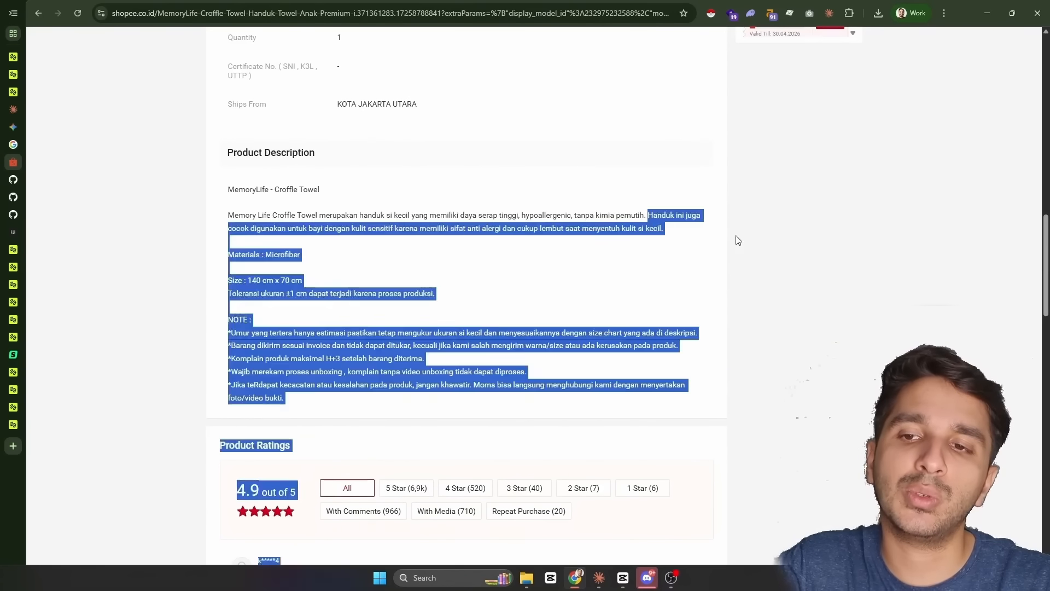
left_click(340, 224)
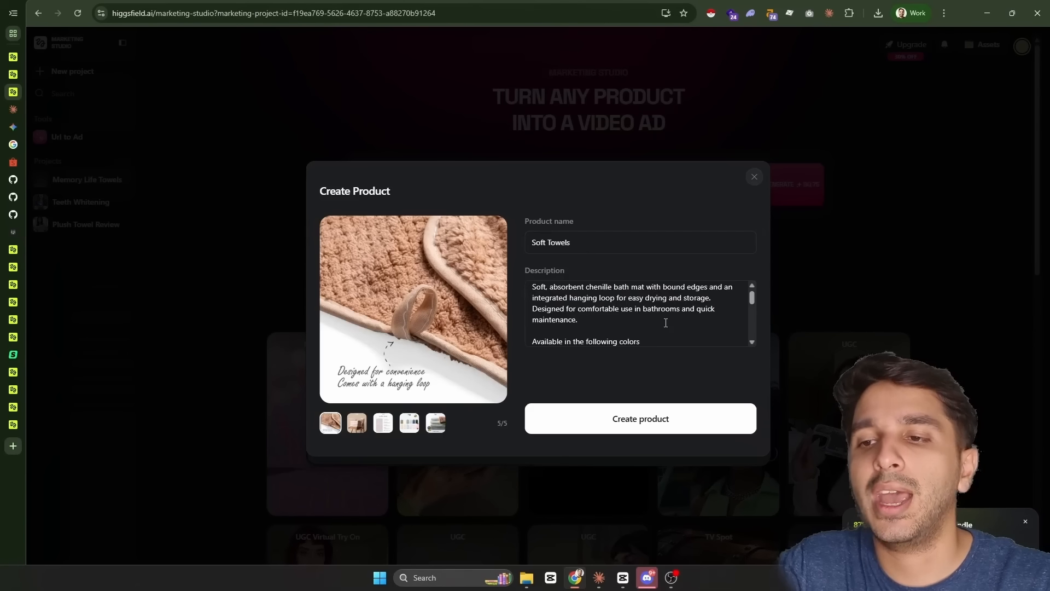
type("does not contain alergens")
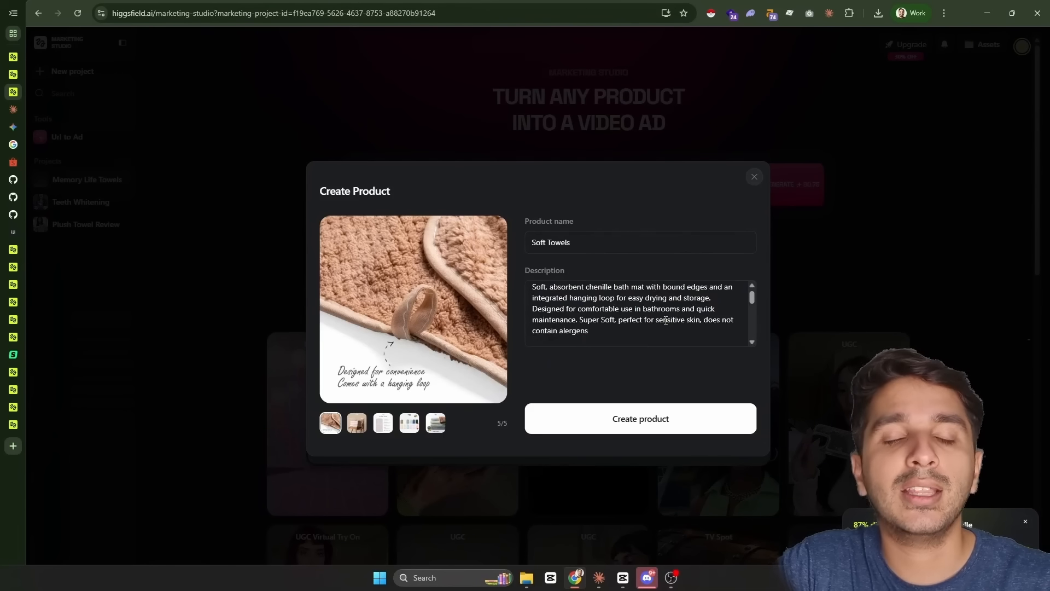
left_click(640, 419)
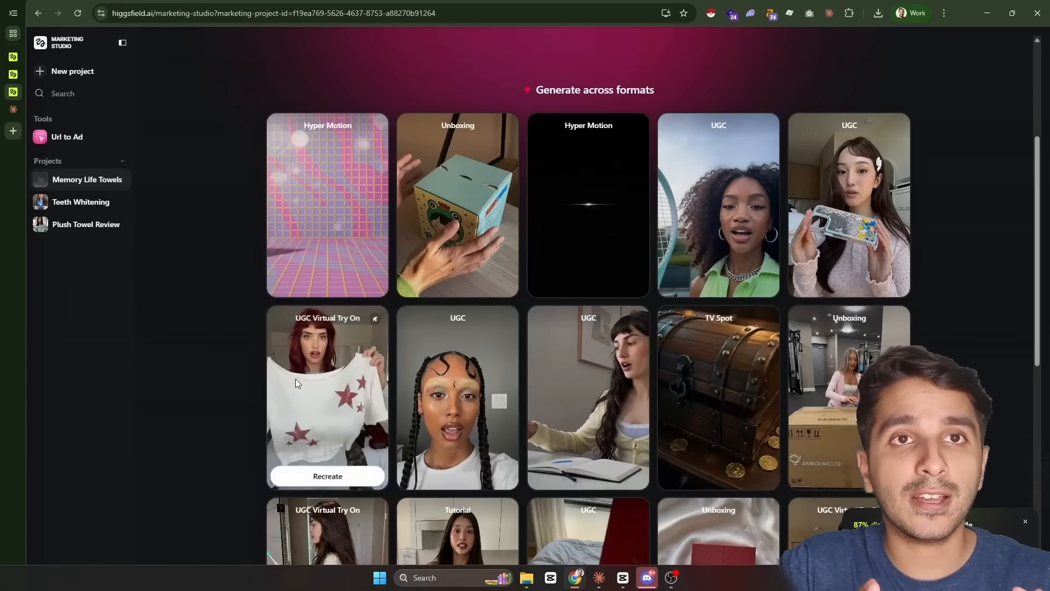
- Recreate the UGC Virtual Try On example with the star-print shirt and review its prompt from the beginning
left_click(325, 481)
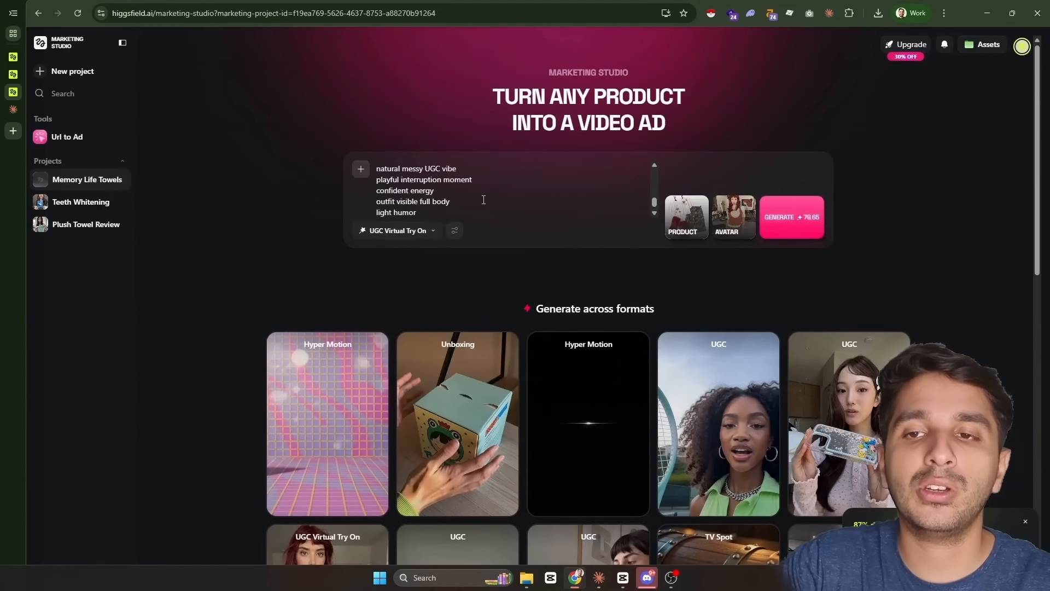
scroll(483, 199, "up", 10)
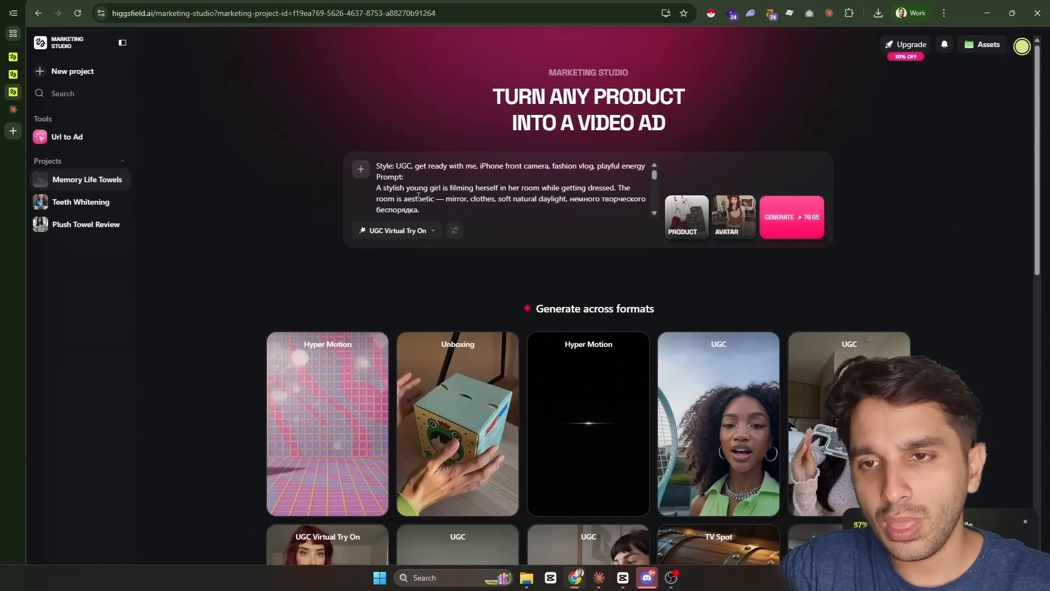
- Copy the whole UGC Virtual Try On reference prompt and replace the ad's star-print shirt with the brown towel product
key("ctrl+a")
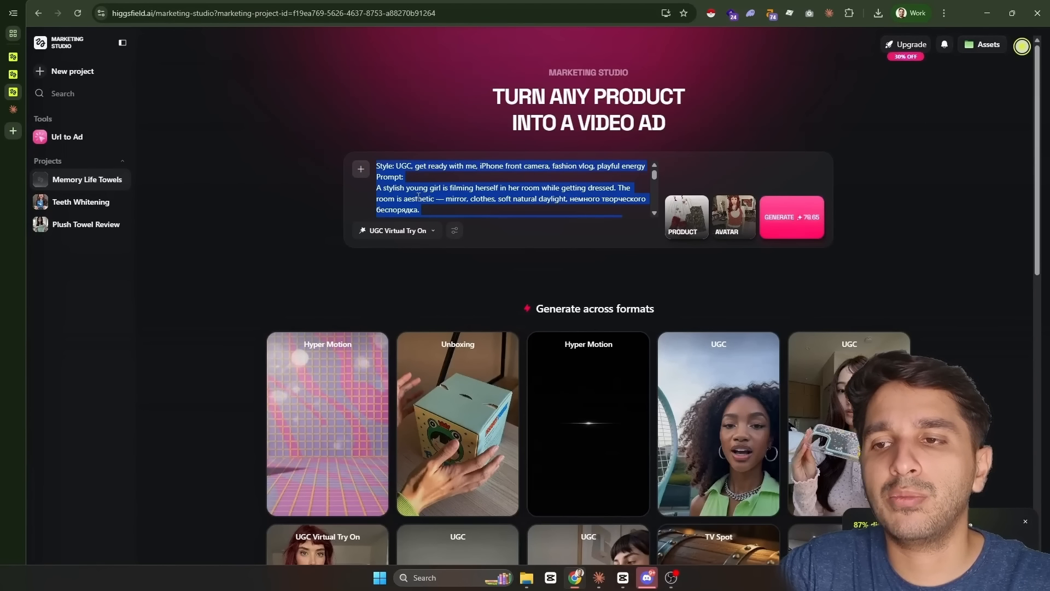
left_click(701, 206)
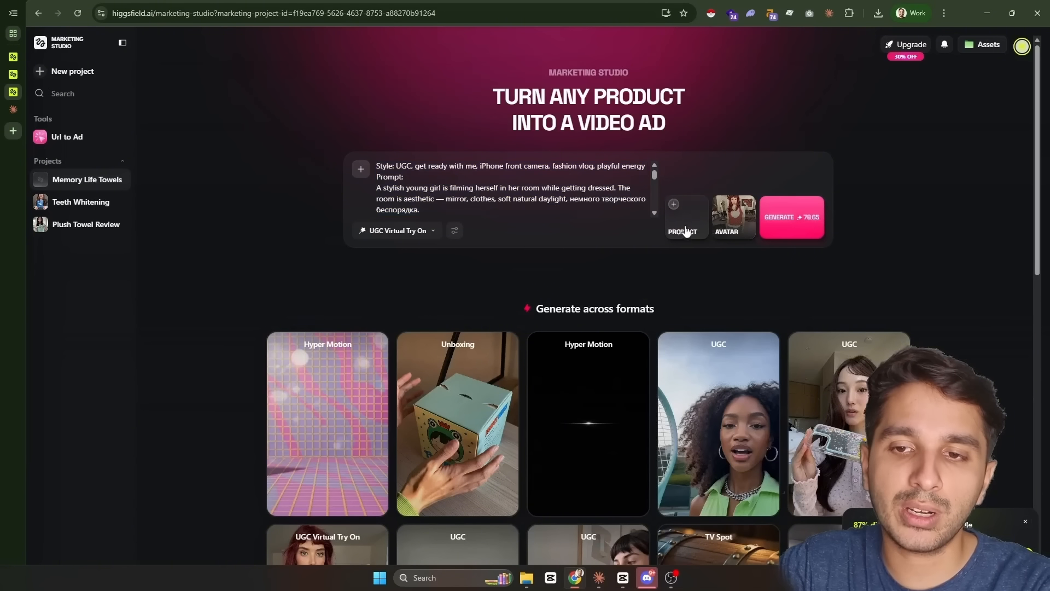
left_click(685, 232)
left_click(337, 340)
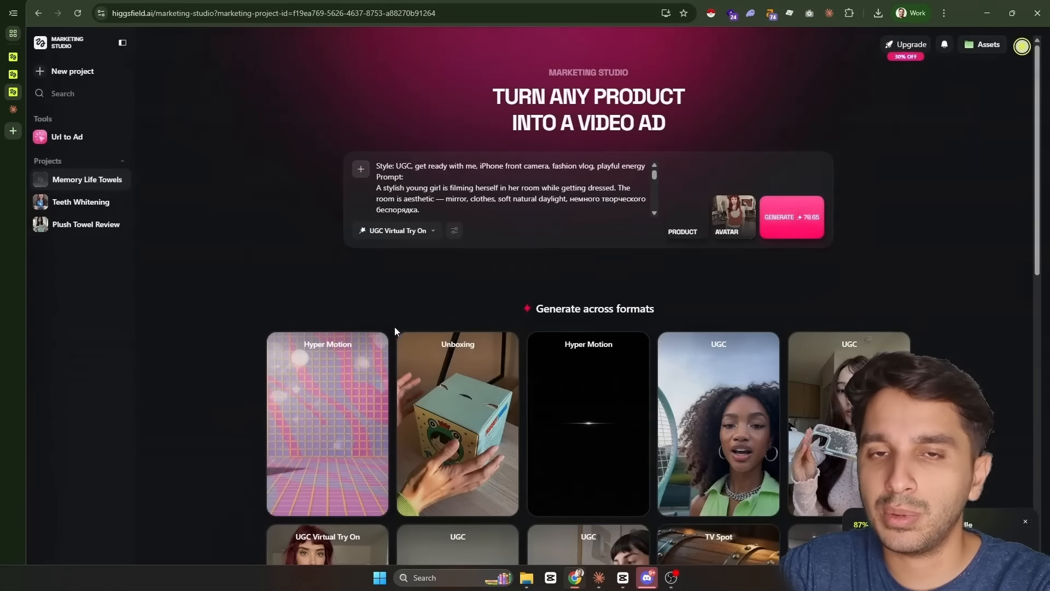
- Show Marketing Studio in a split view with Claude and start a new Claude message
right_click(16, 108)
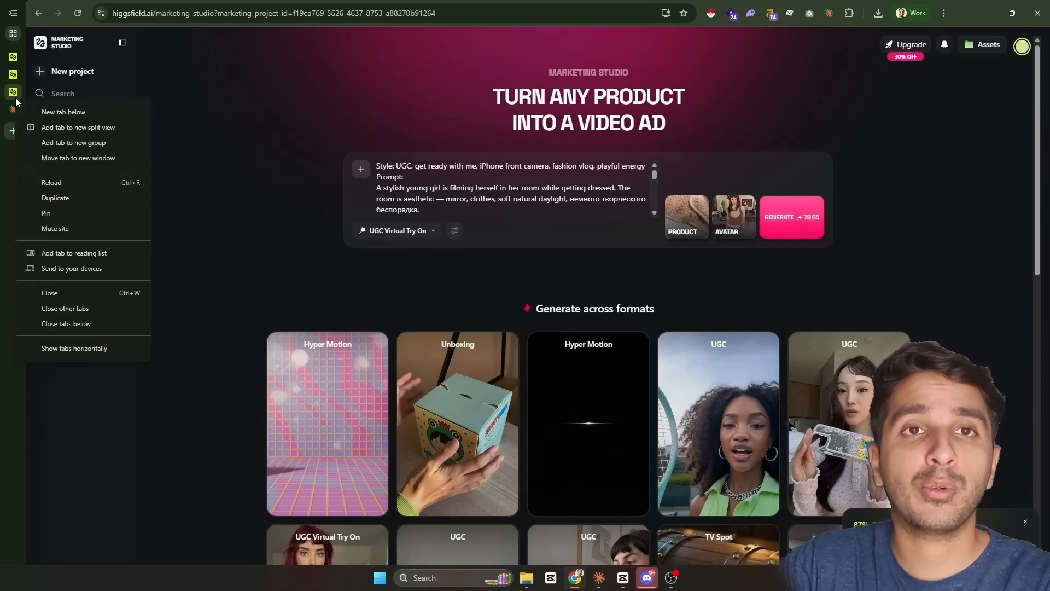
left_click(129, 126)
left_click(808, 122)
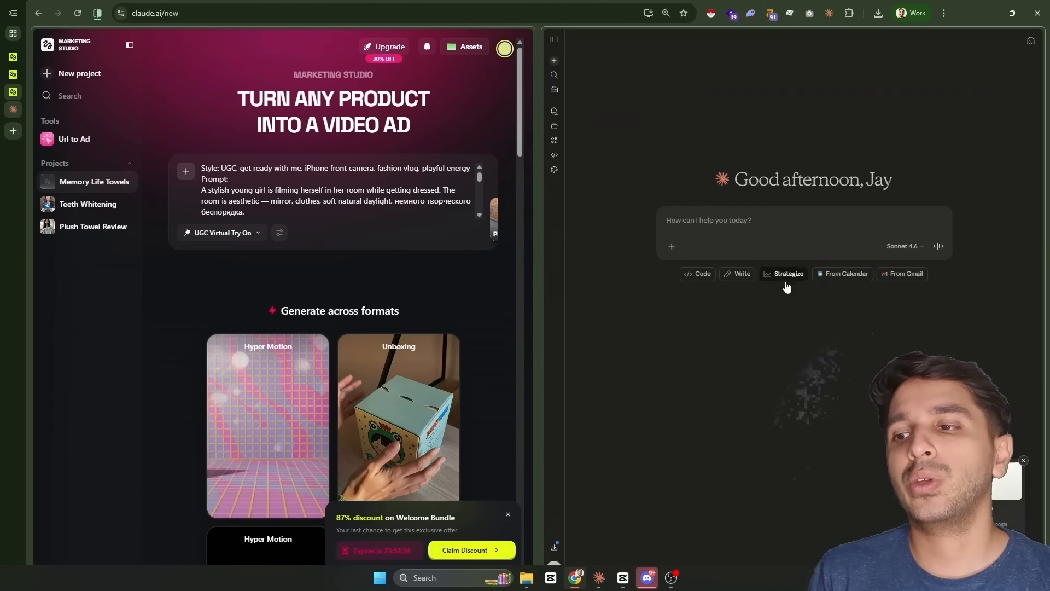
left_click(776, 233)
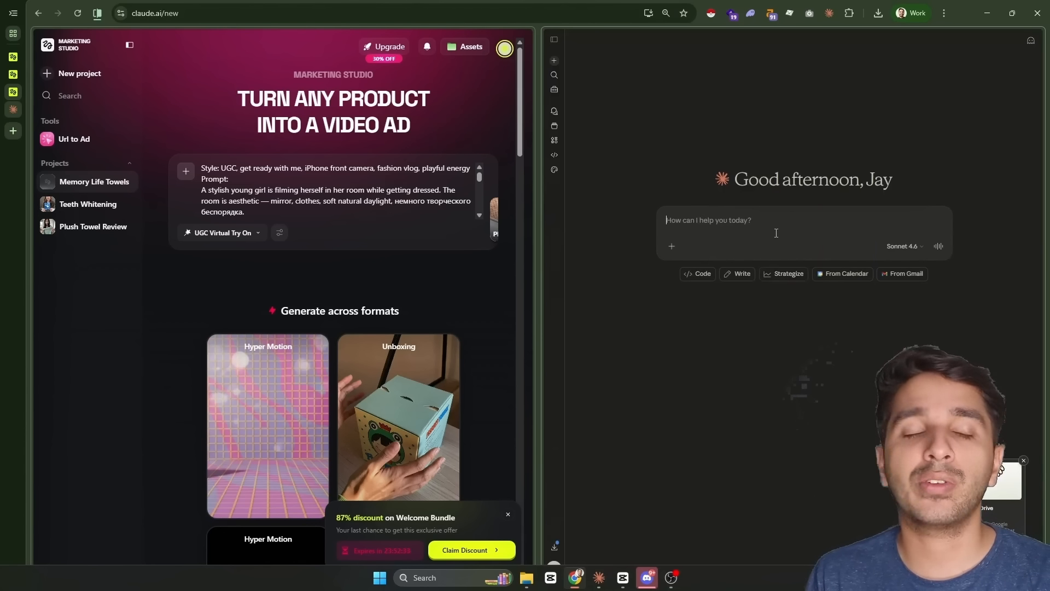
- Write that Higgsfield Marketing Studio is used for viral reels and the prompt needs customizing for the product and avatar, with the reference prompt below
type("i am usi")
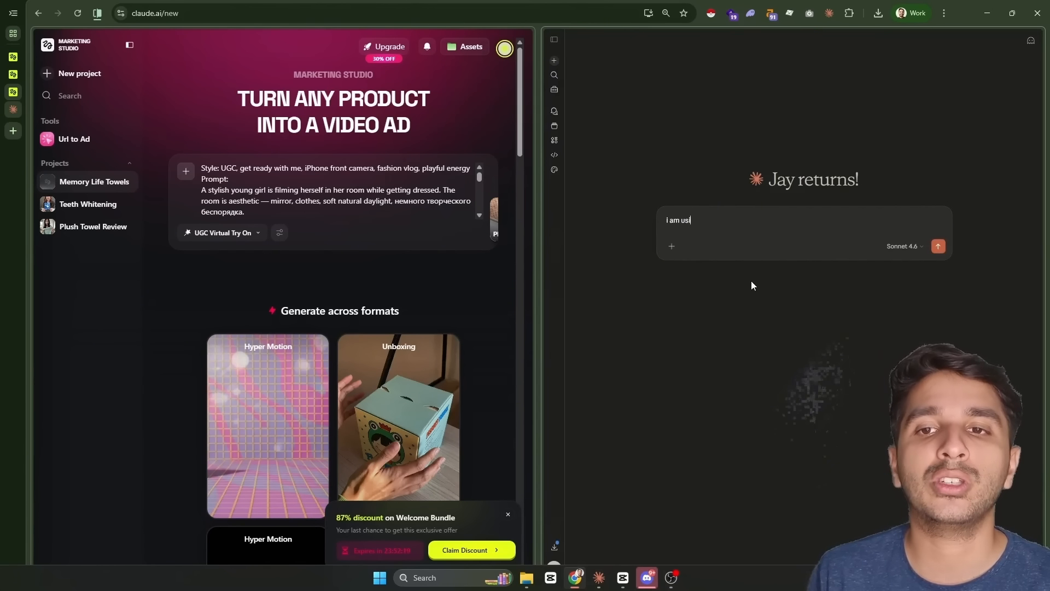
type("ng higgs")
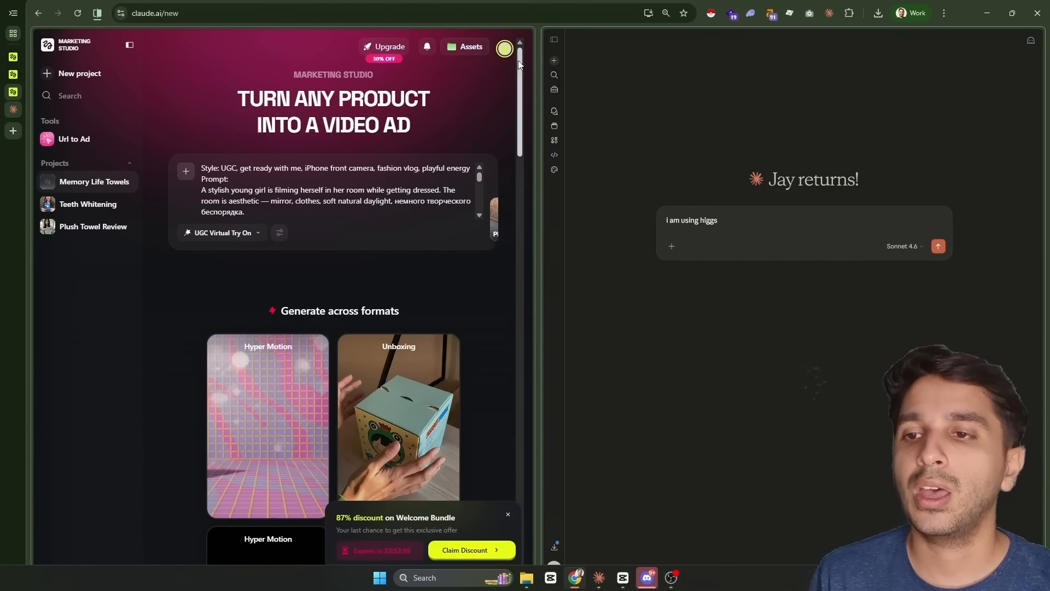
left_click(130, 44)
left_click(748, 221)
type("field mar")
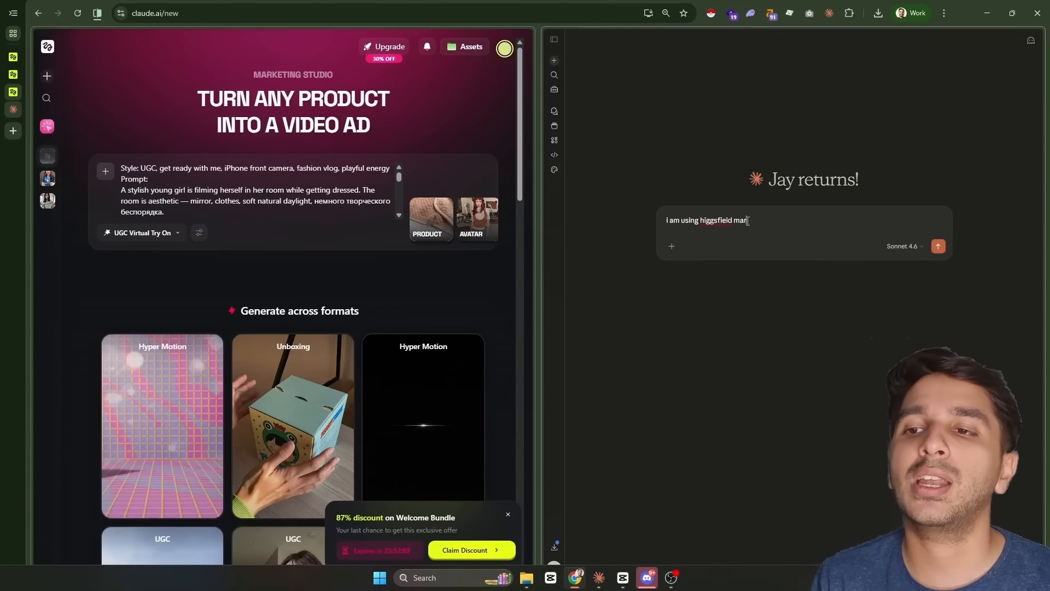
type("keting stui")
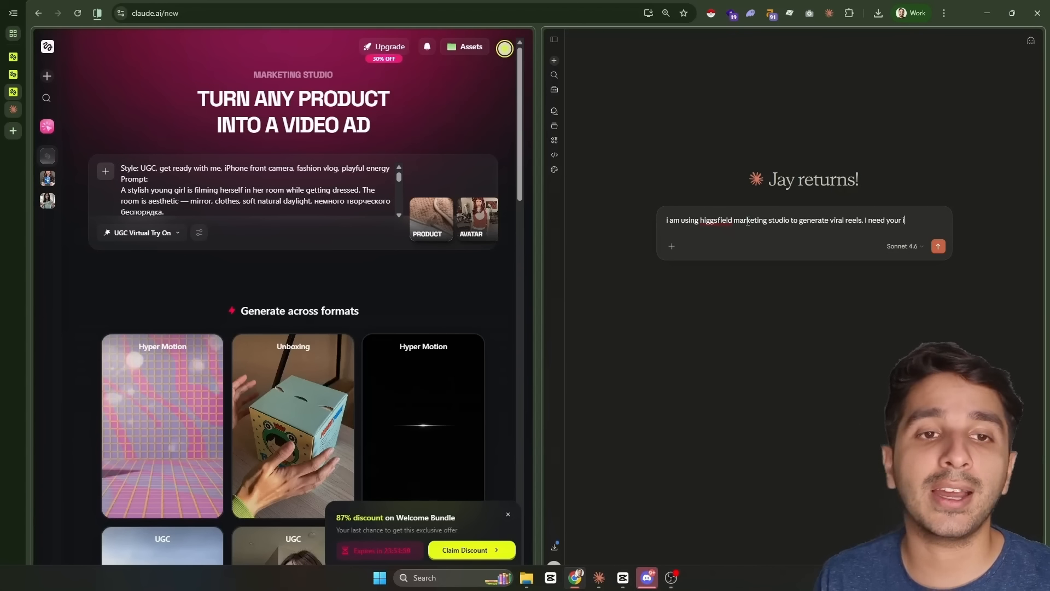
type(" customize the prompt for my specific product")
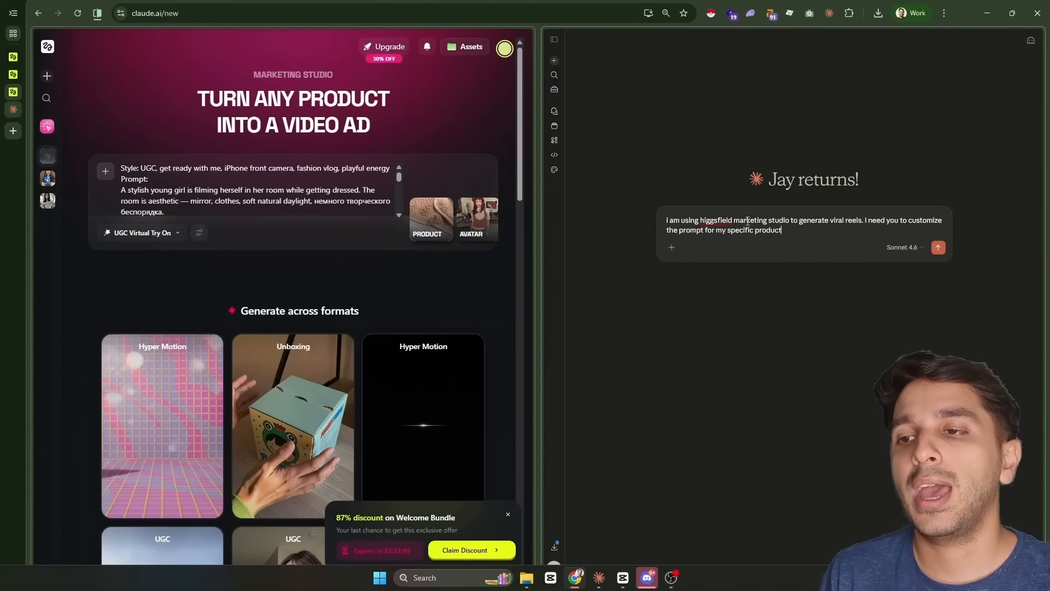
type("ference prompt also below")
key("Return")
key("Return")
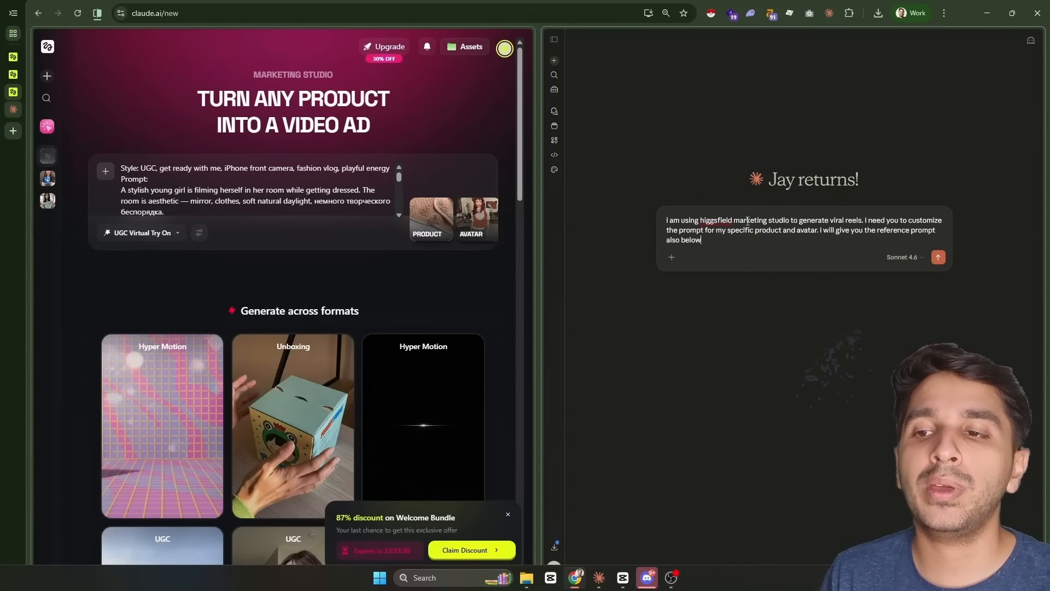
- Paste the copied prompt under the heading "Reference prompt" and insert "Product is the Memory Life towel." above it
type("Reference prompt")
key("Return")
key("ctrl+v")
left_click(782, 237)
key("Return")
key("Return")
type("Product")
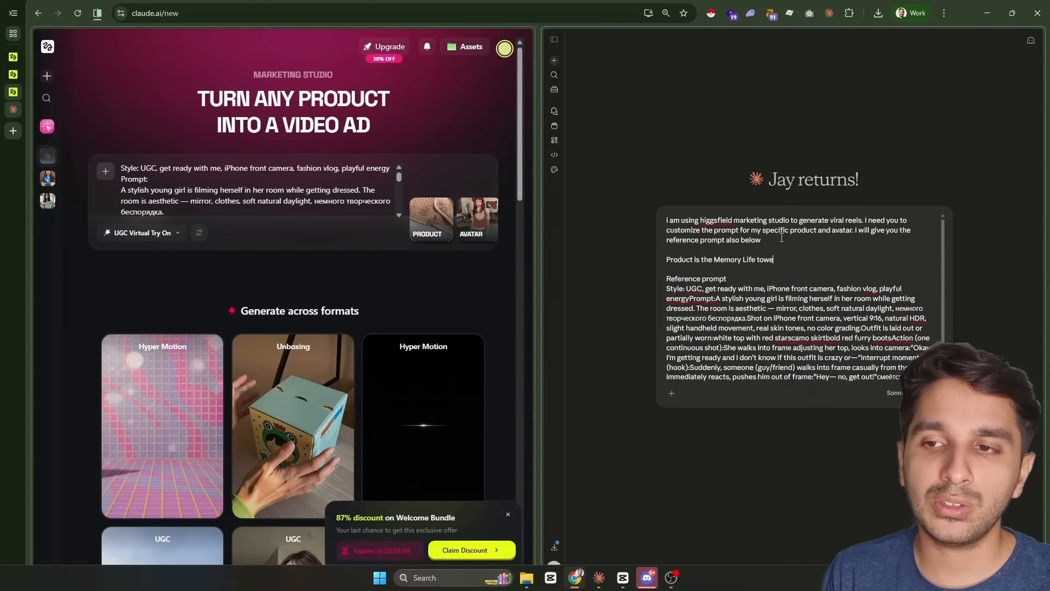
type("l.")
- Attach the five saved towel photos from the Downloads folder to the Claude message
left_click(672, 393)
left_click(746, 412)
left_click(128, 123)
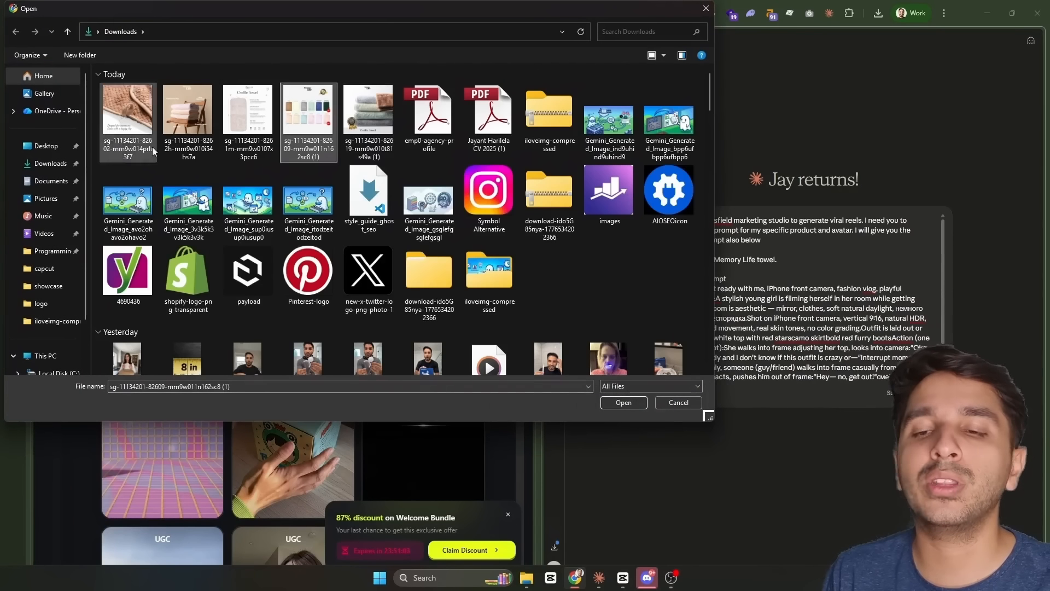
left_click(369, 123, "shift")
left_click(623, 402)
- Add the line "Model is a red hair content creator" below the product line in the message
left_click(801, 324)
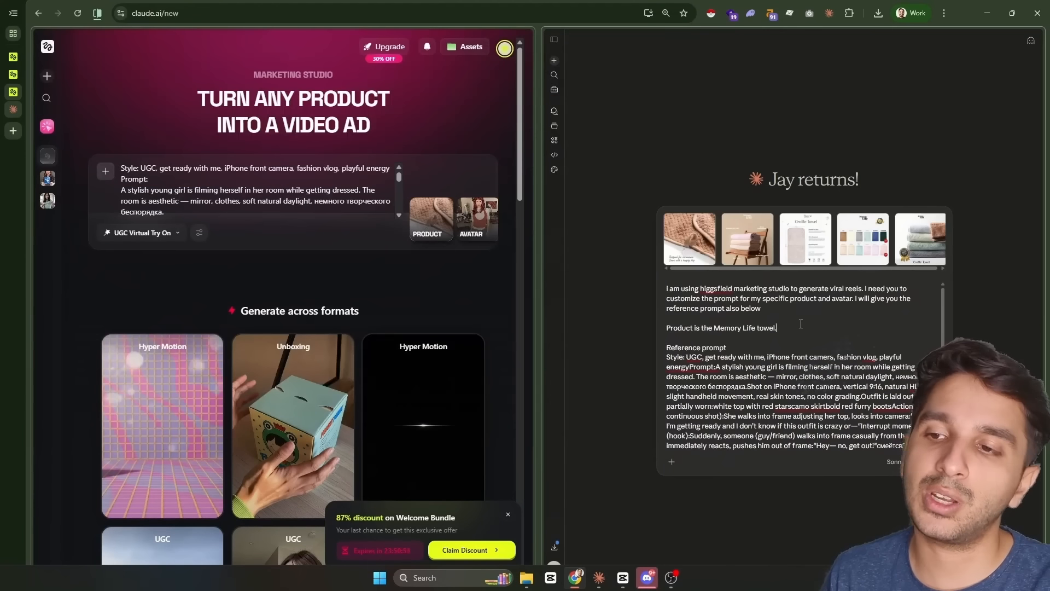
key("Return")
key("Return")
type("Model is a red hair content creator")
- Look up the red-haired avatar in Marketing Studio's avatar selection, widening that pane, and add her name to the message's model line
left_click(477, 218)
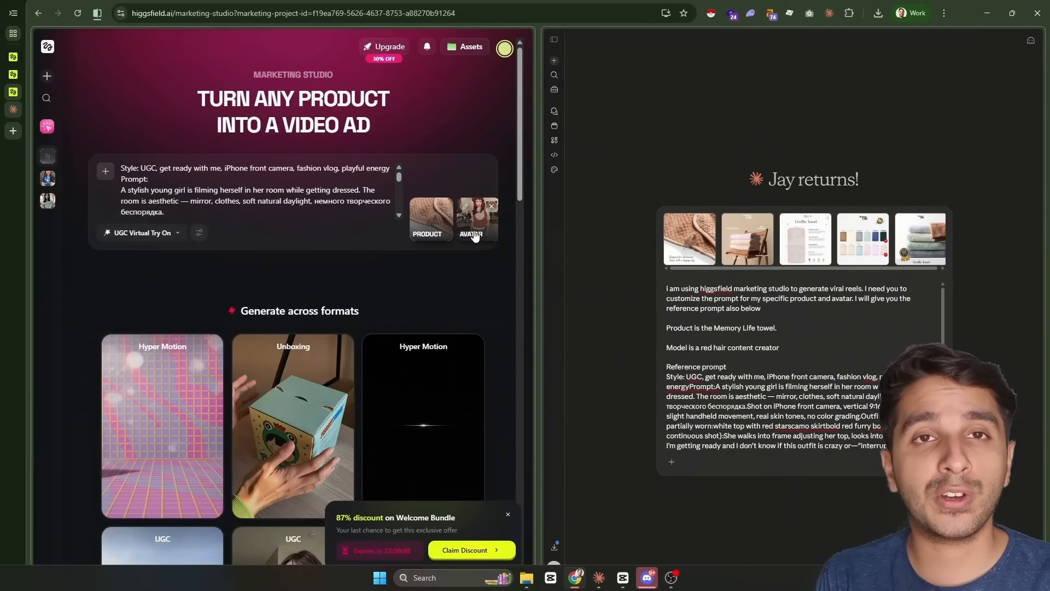
key("ctrl+minus")
key("ctrl+minus")
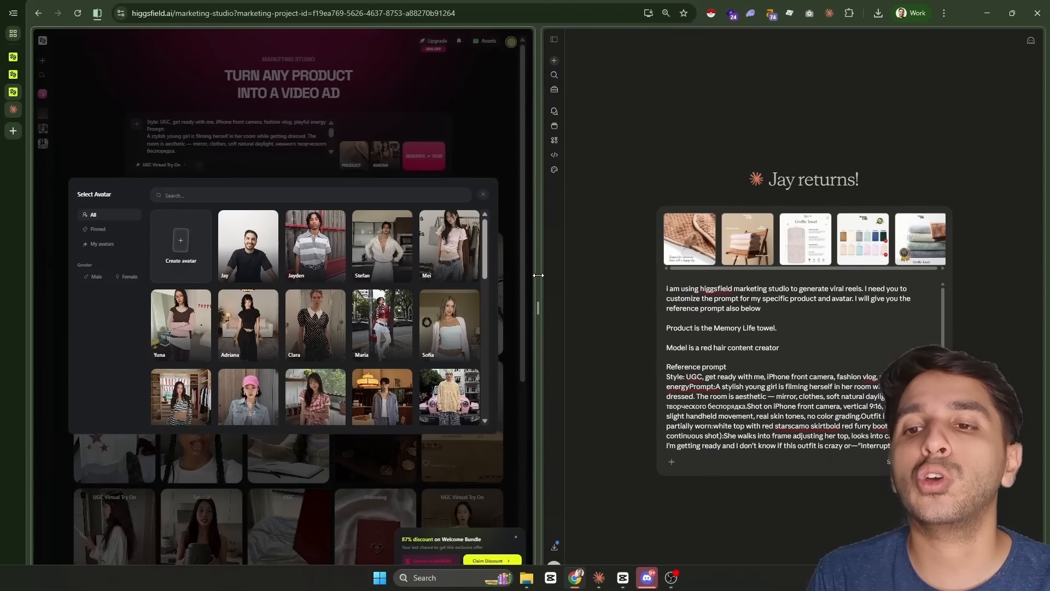
left_click_drag(539, 295, 680, 295)
key("ctrl+plus")
key("ctrl+plus")
key("ctrl+plus")
scroll(524, 334, "down", 3)
scroll(523, 331, "down", 3)
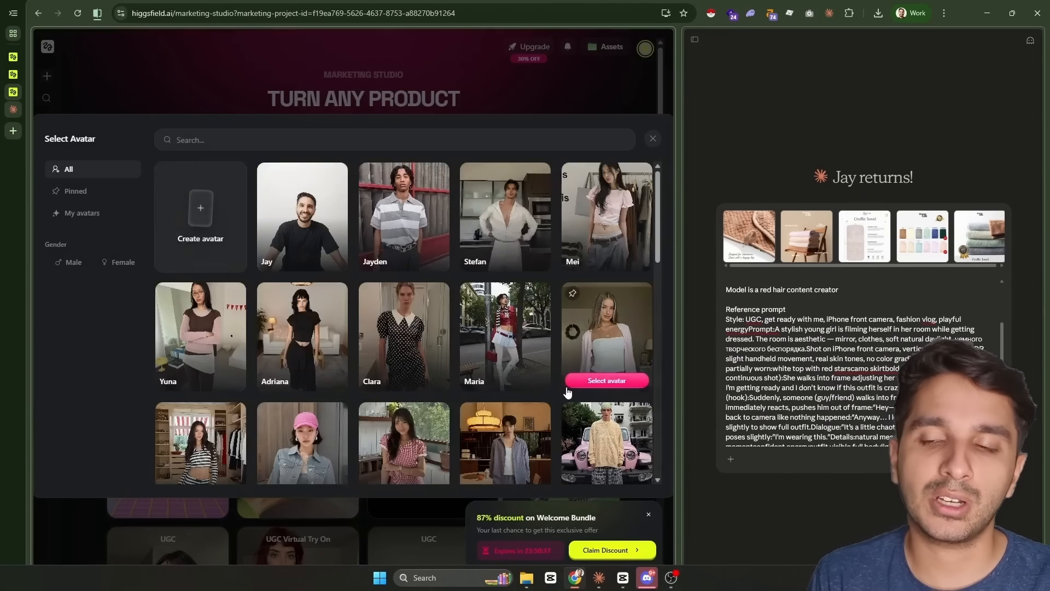
scroll(567, 392, "down", 10)
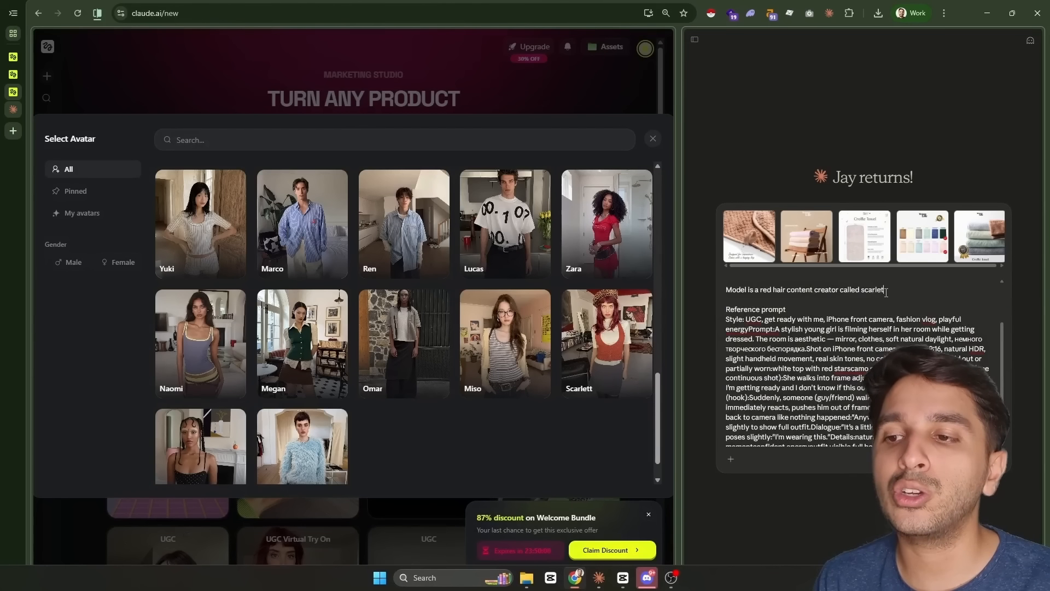
- Add the towel colour list to the product paragraph and describe it as super soft, anti alergens, absorbing water really well and perfect for sensitive skin
key("ctrl+v")
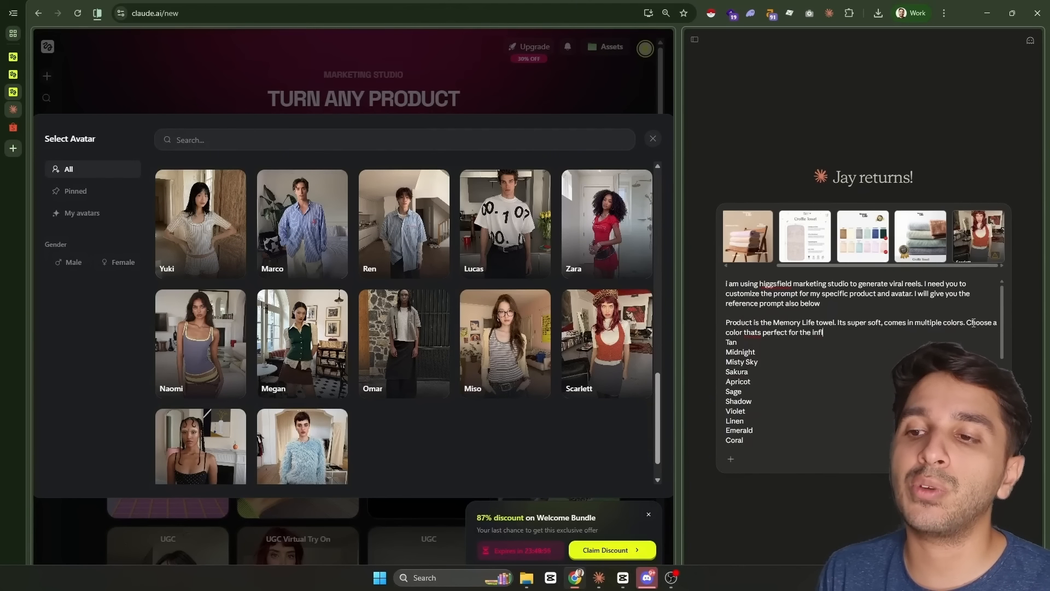
left_click(943, 306)
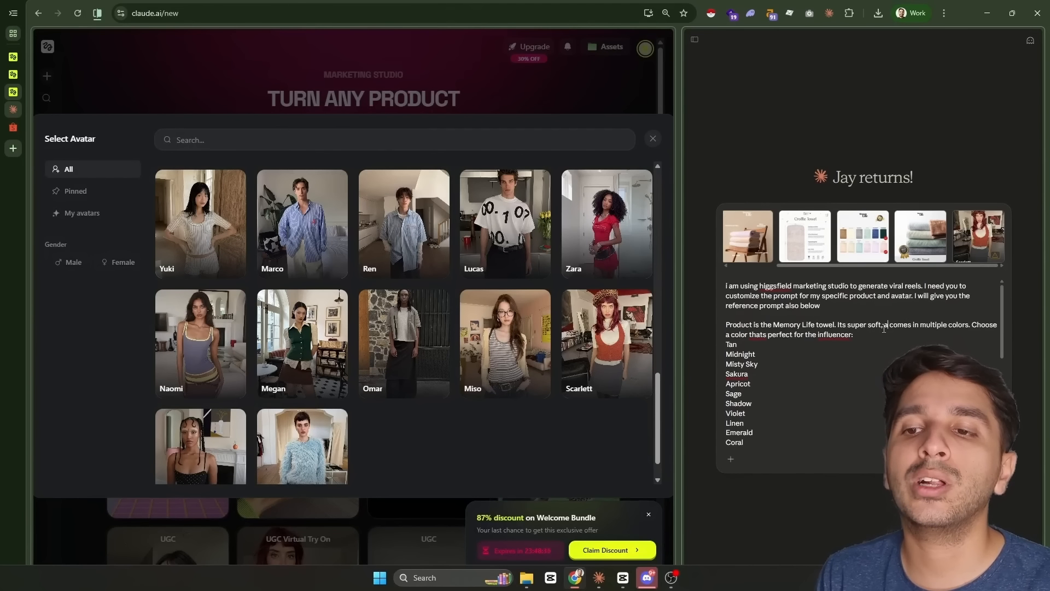
type("perfect for sensitive skin.")
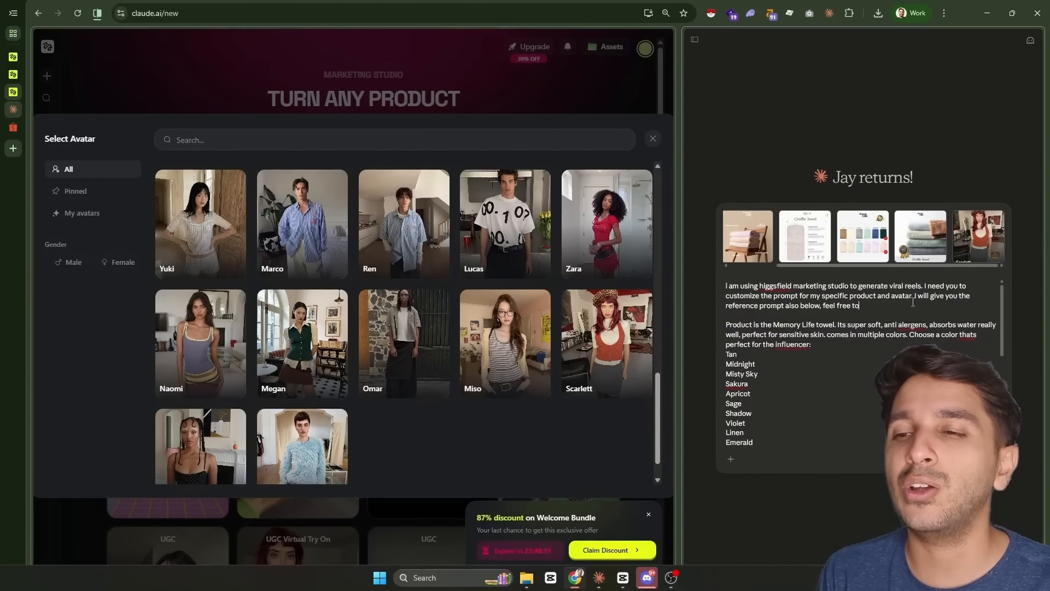
- Allow free customization for a viral hook and a conversion, awareness or consideration CTA, and add "Content Type: UGC Virtual try on"
type("ou see fit so that its viral for social media and super hook and super CTA (focused")
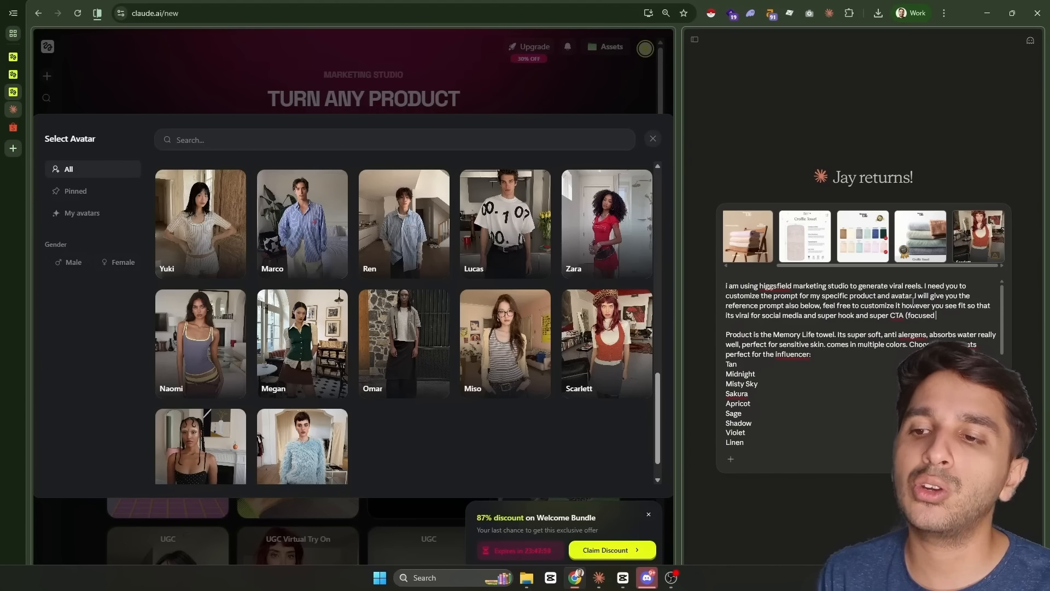
type("ersion, awareness or")
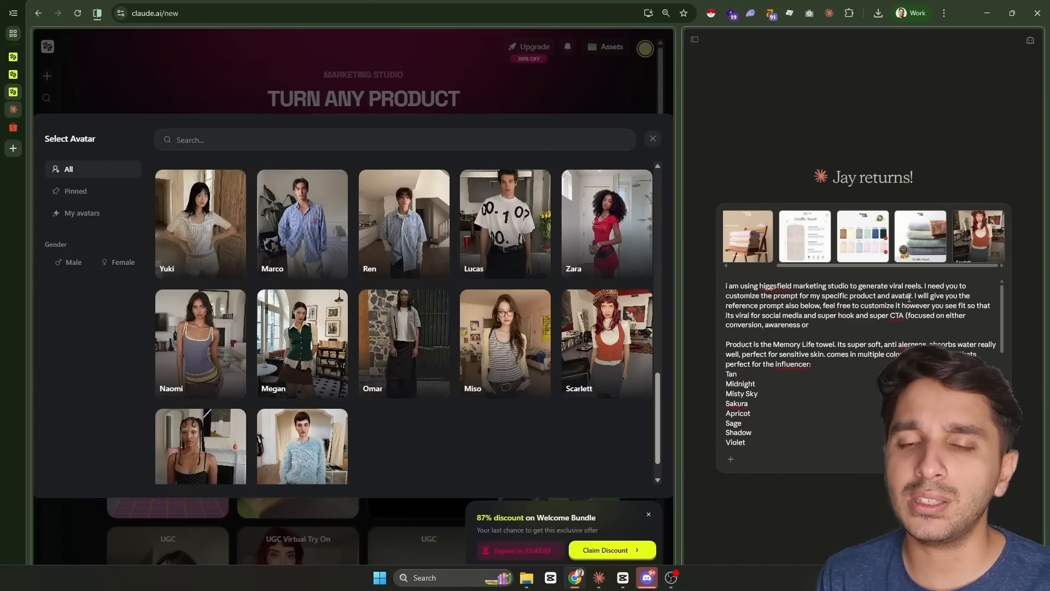
scroll(910, 312, "down", 5)
type("Content Type:")
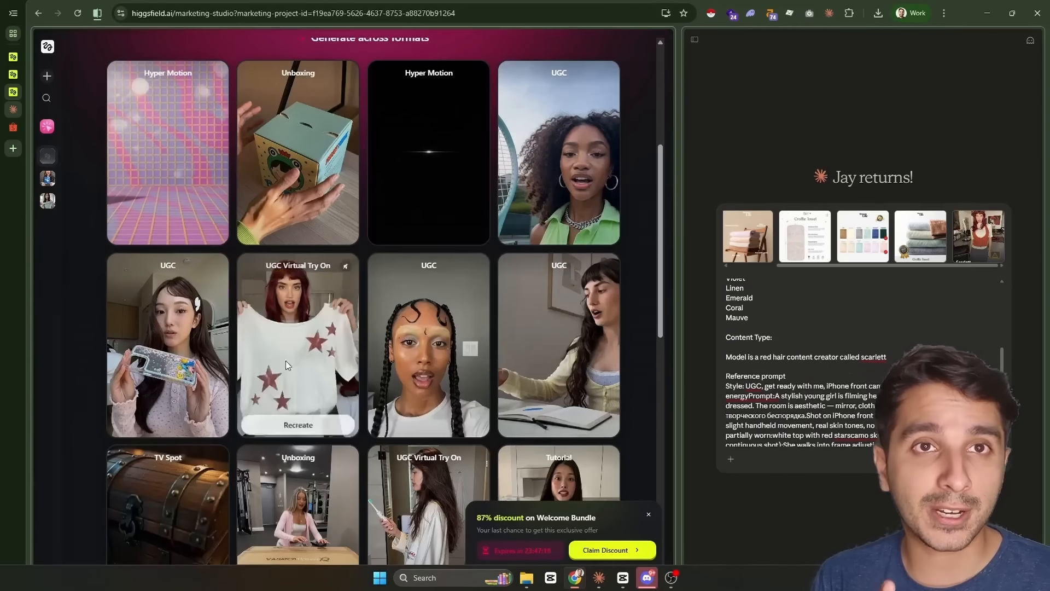
type("UGC V")
- Check the complete reference prompt in Marketing Studio against the message and send the request to Claude
scroll(880, 433, "up", 10)
scroll(880, 433, "down", 5)
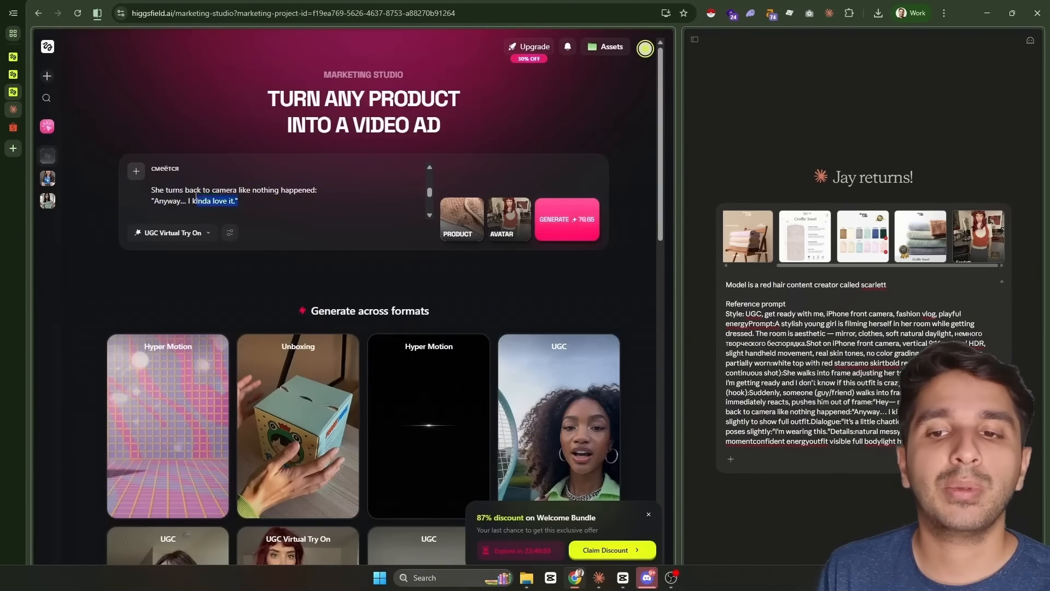
scroll(198, 198, "up", 5)
left_click(199, 198)
key("ctrl+a")
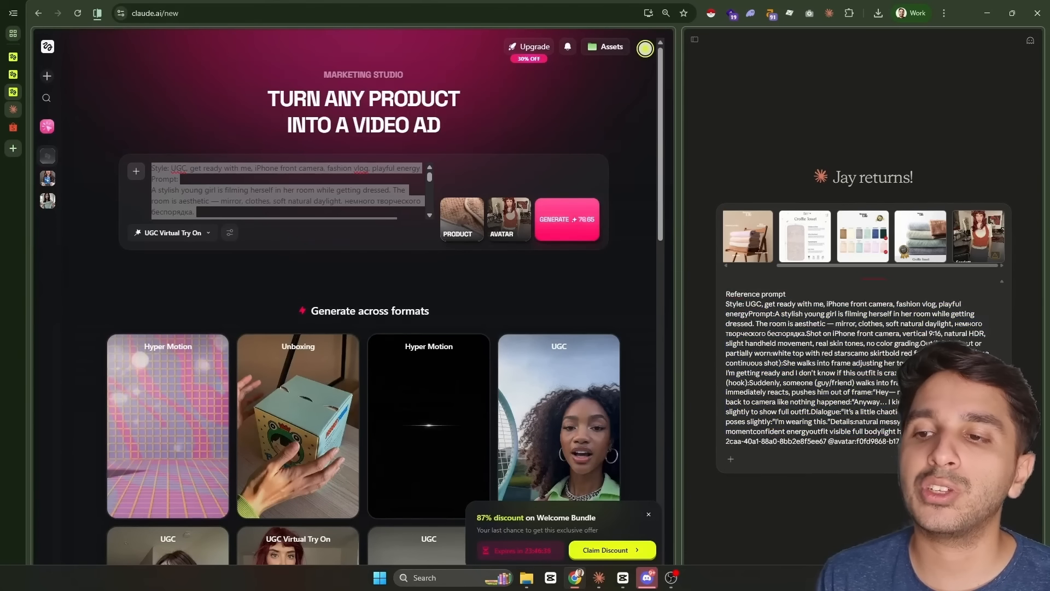
key("Return")
left_click(358, 200)
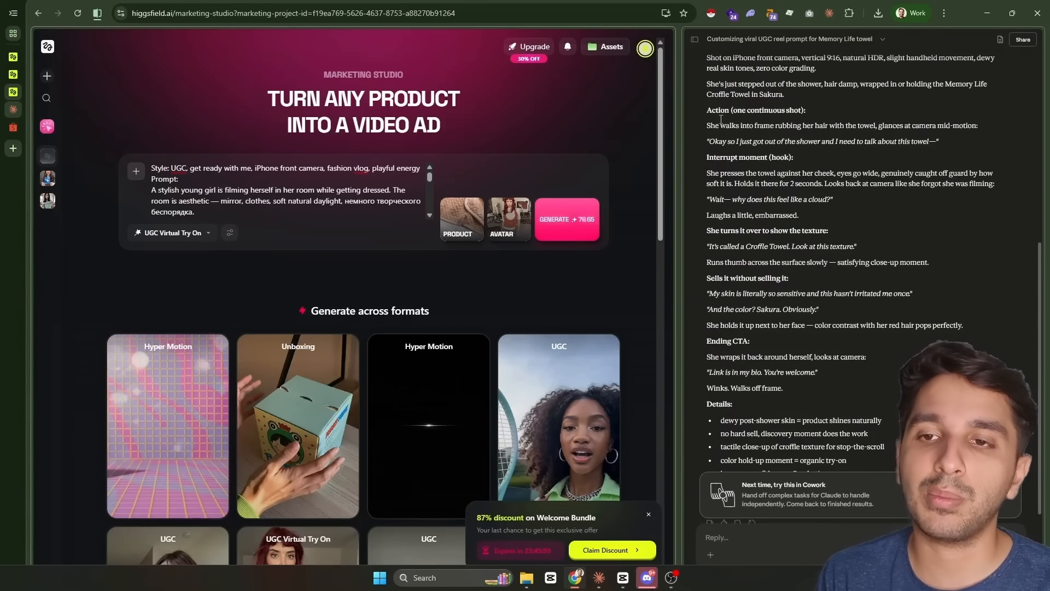
- Copy Claude's customized towel prompt from its "Style:" line onward and replace the Marketing Studio prompt with it
scroll(721, 119, "down", 2)
left_click_drag(859, 365, 711, 112)
left_click_drag(711, 112, 706, 87)
key("ctrl+c")
left_click(306, 192)
key("ctrl+a")
key("ctrl+v")
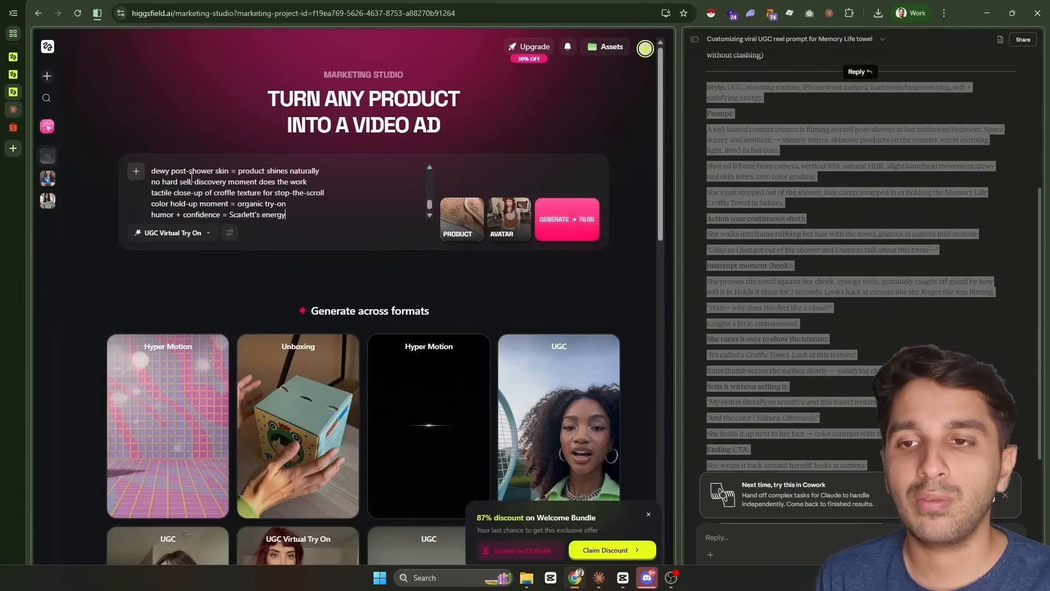
- Generate the UGC Virtual Try On video from the customized towel prompt and dismiss the Welcome Bundle discount offer
scroll(307, 192, "up", 10)
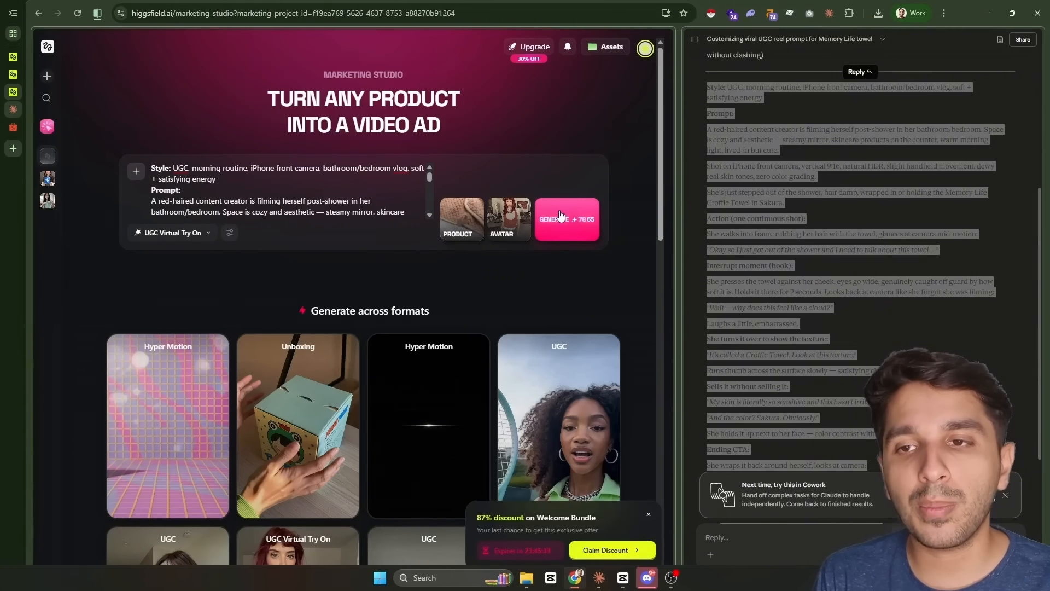
left_click(560, 215)
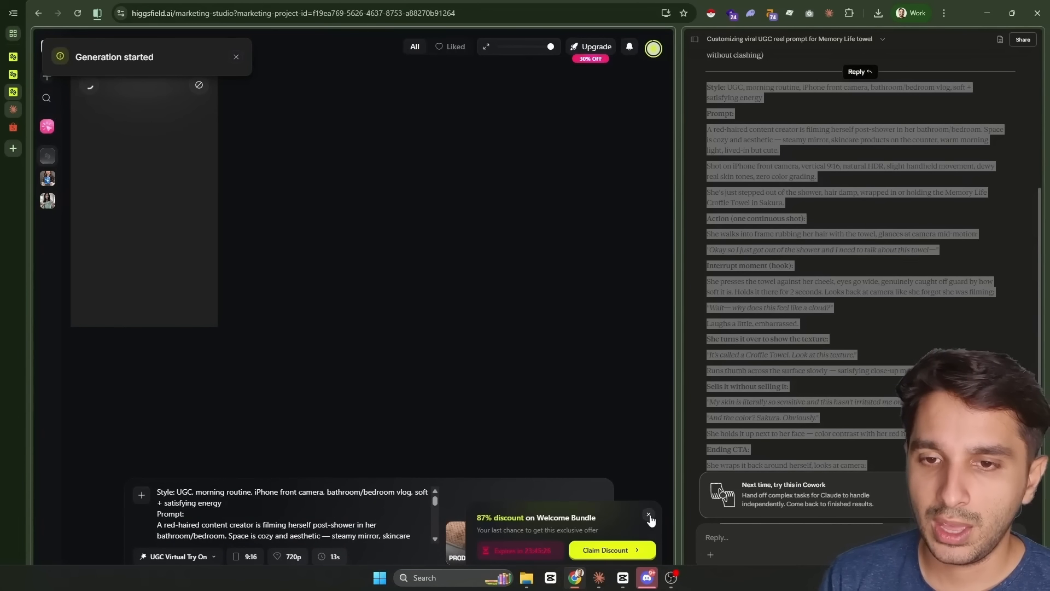
left_click(649, 516)
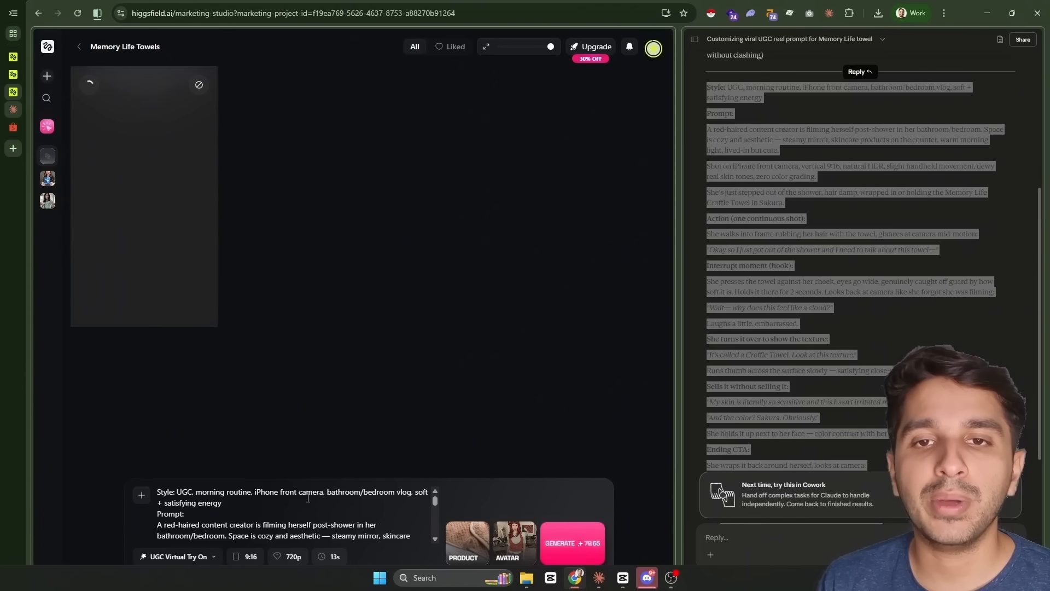
- Review the full request sent to Claude and select its instructions from the opening sentence through the "Reference prompt" heading
scroll(300, 485, "down", 10)
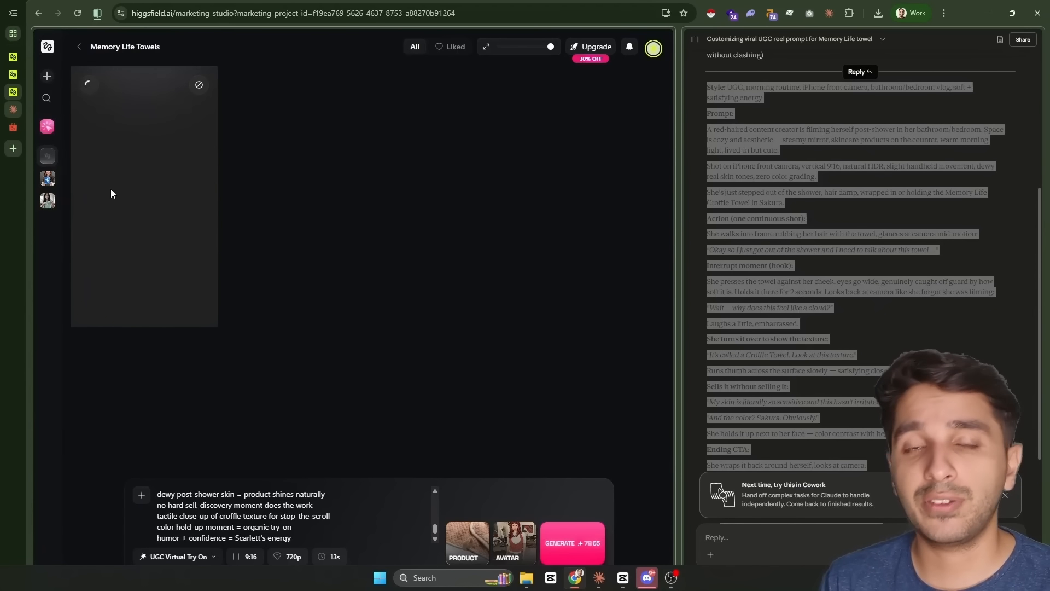
scroll(812, 271, "up", 15)
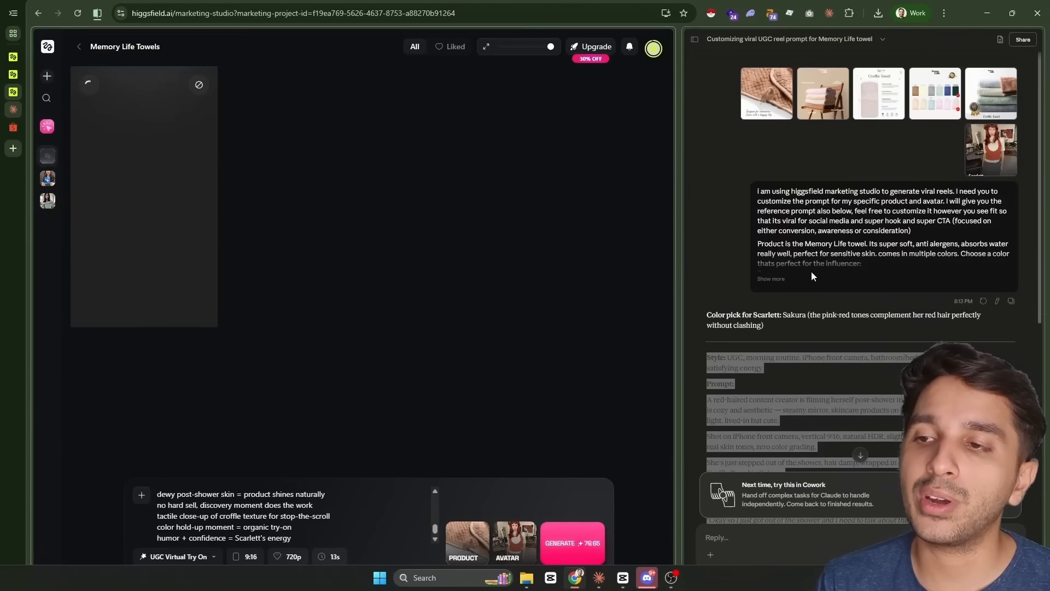
scroll(860, 271, "down", 15)
scroll(690, 313, "up", 12)
key("ctrl+a")
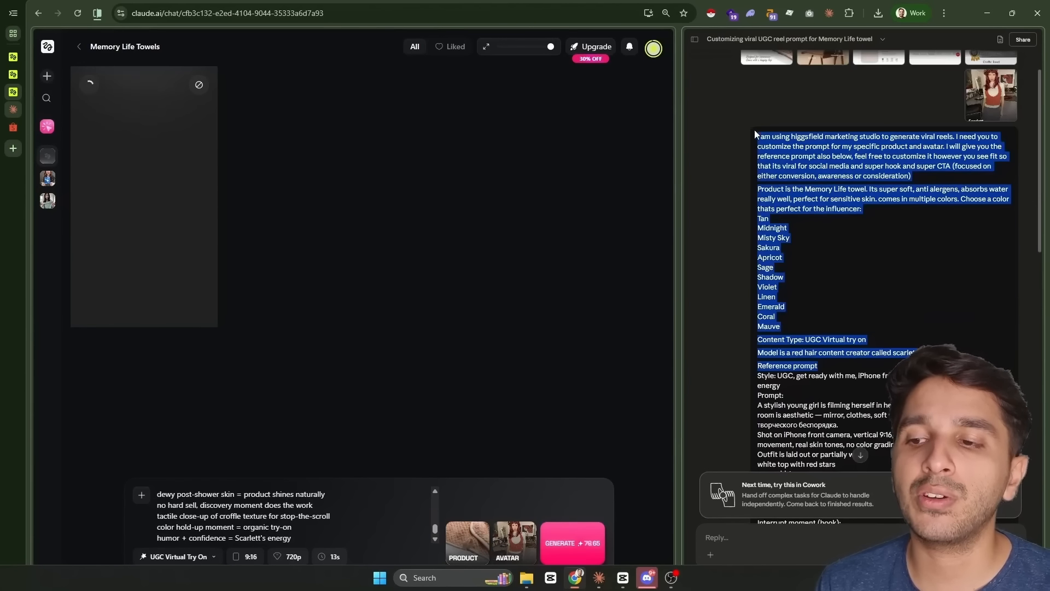
- Reuse the instructions in a new Claude reply and add the UGC tumbler template's prompt under "Reference prompt"
left_click(1002, 507)
scroll(845, 469, "down", 2)
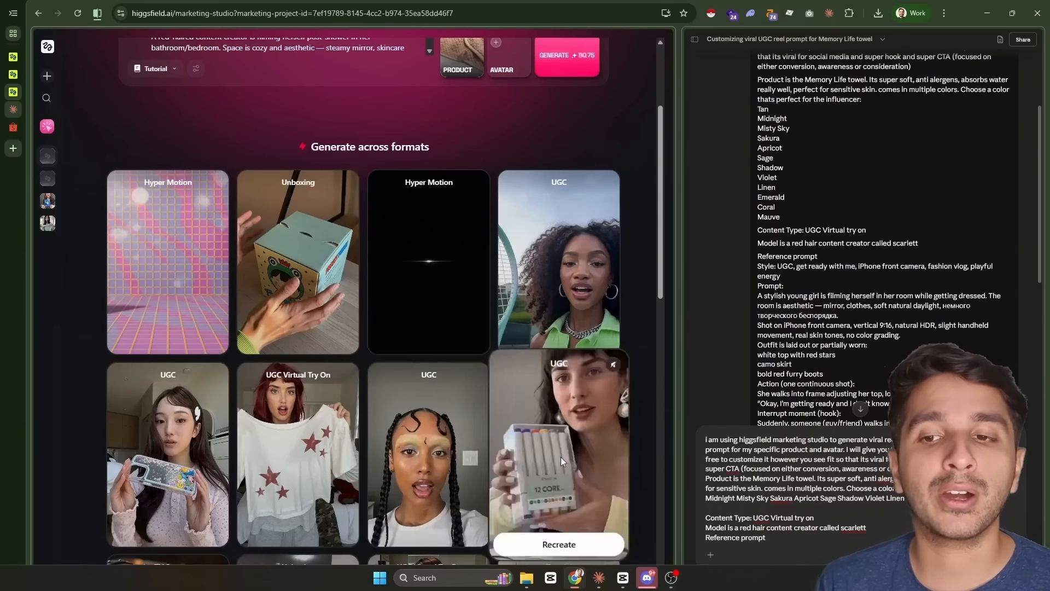
scroll(563, 461, "down", 5)
scroll(432, 426, "down", 5)
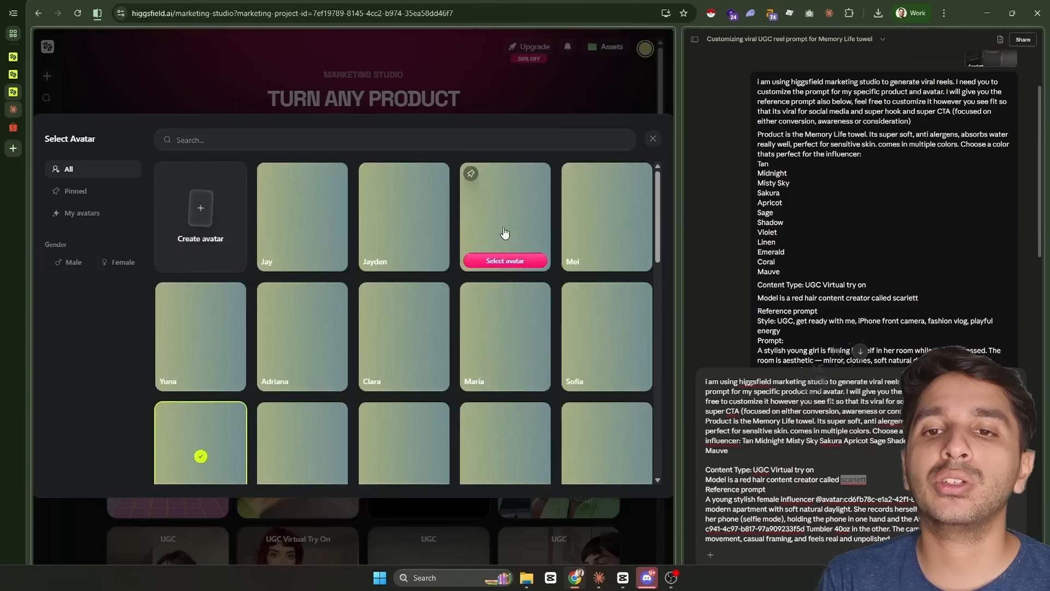
- Change the model name in the Claude request to valentina and attach a screenshot of the Valentina avatar plus the towel product images
scroll(569, 476, "down", 5)
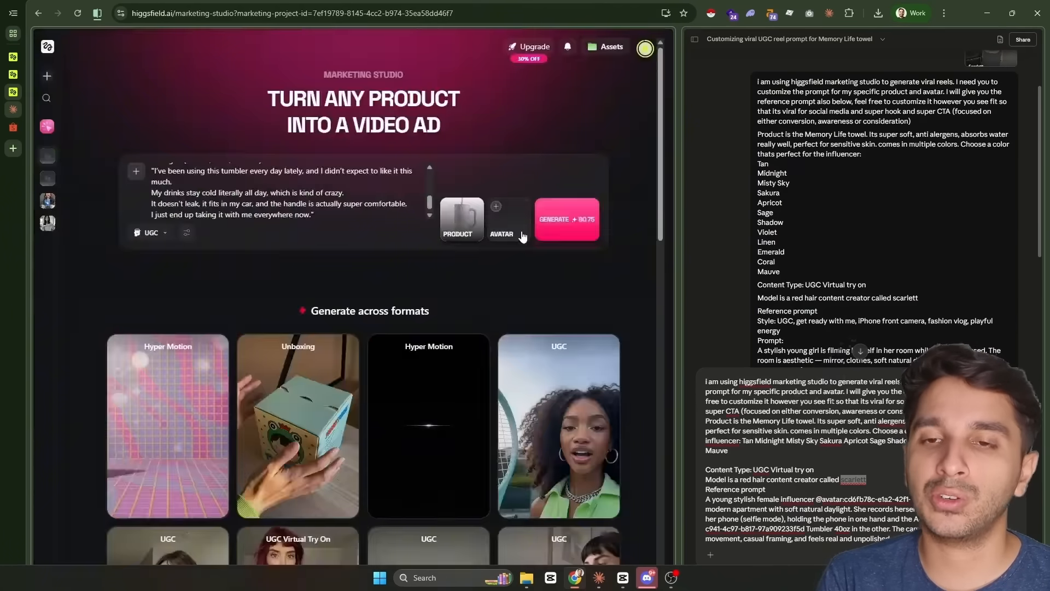
left_click(522, 236)
key("super+shift+s")
left_click_drag(150, 180, 251, 306)
double_click(853, 479)
key("ctrl+v")
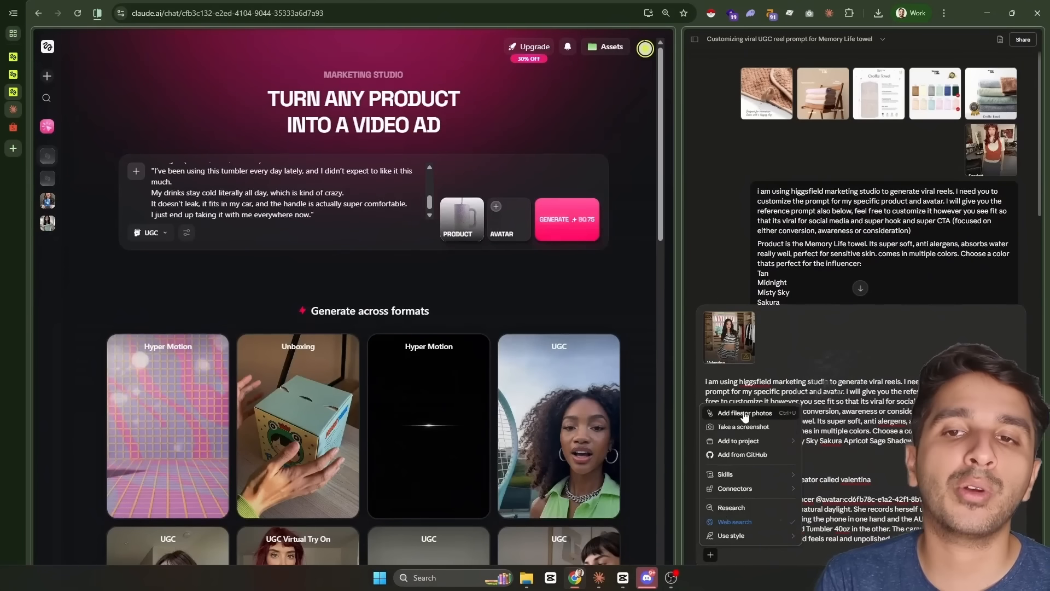
left_click(745, 414)
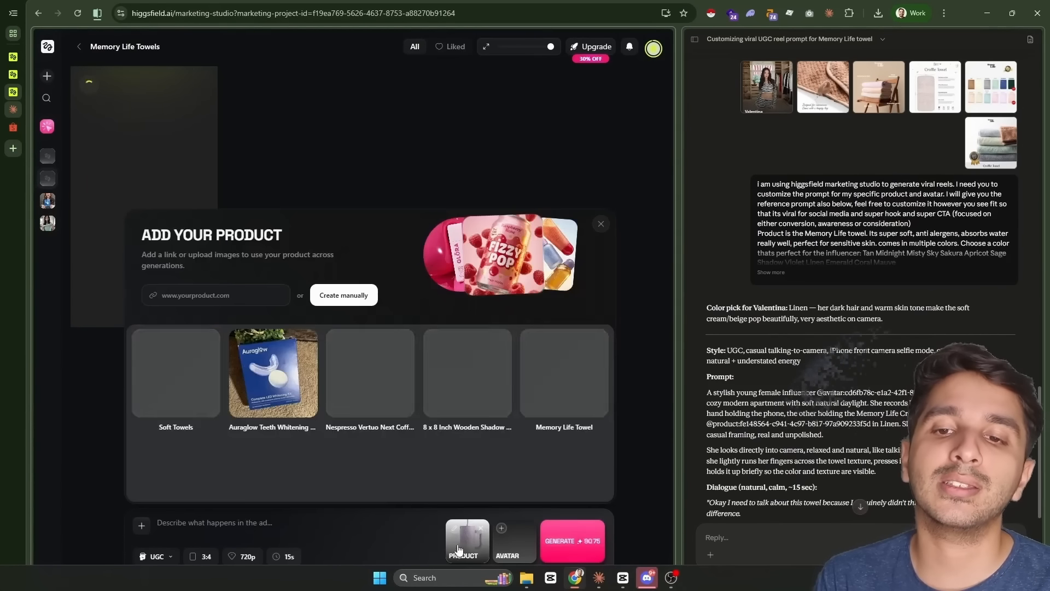
- Generate the UGC video with product Soft Towels, avatar Valentina and Claude's customized prompt copied from "Color pick for Valentina" onward
left_click(175, 377)
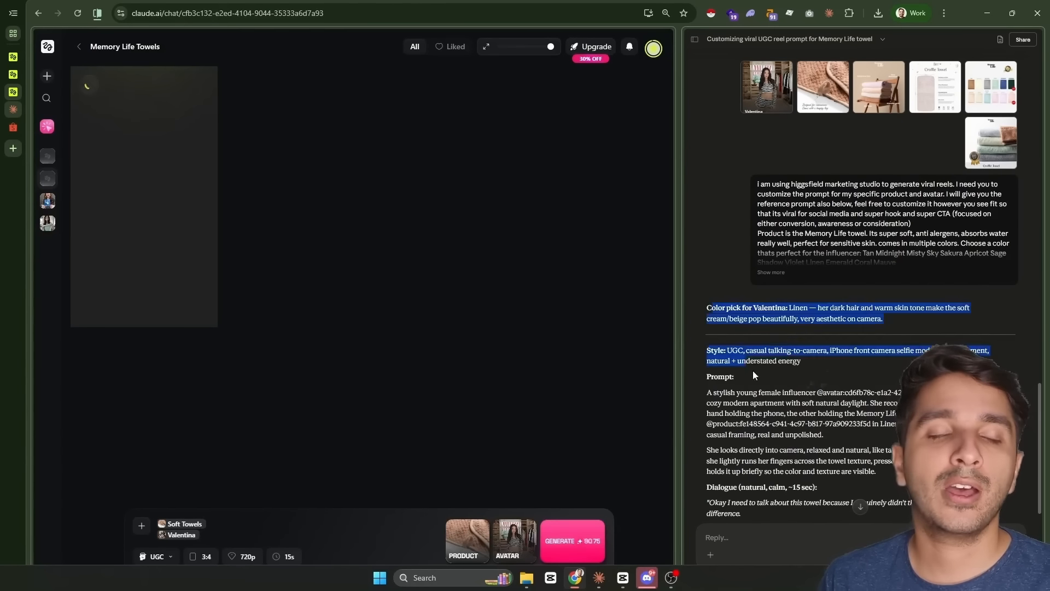
left_click_drag(753, 375, 839, 518)
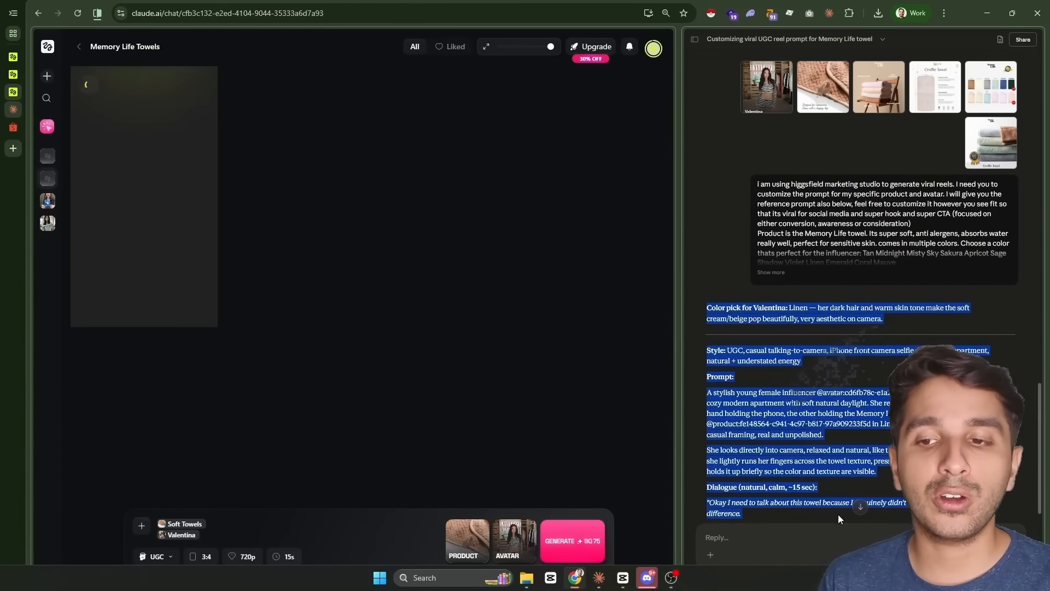
left_click_drag(706, 307, 283, 540)
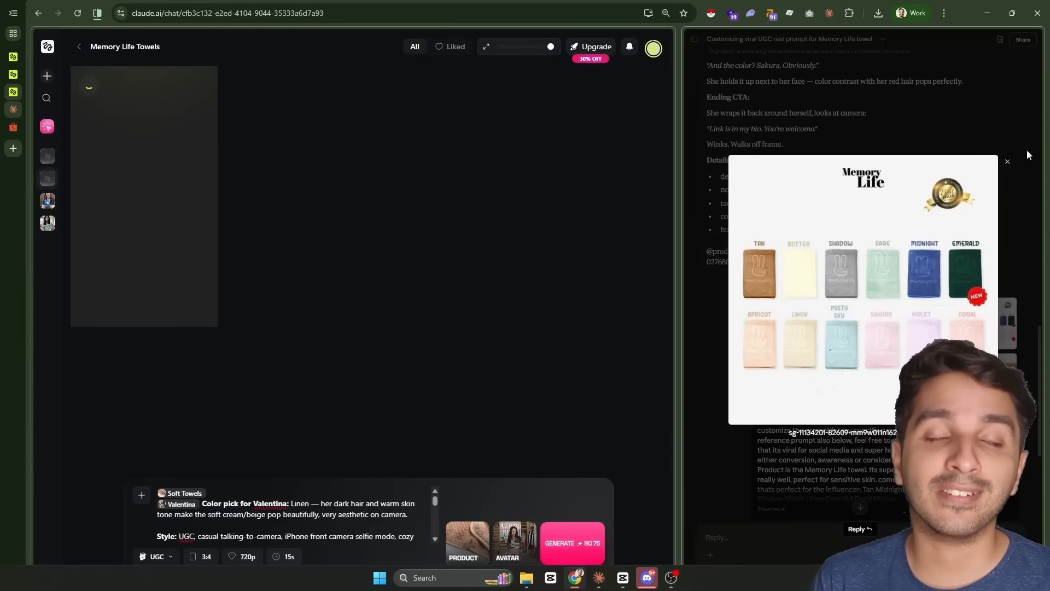
left_click(1007, 162)
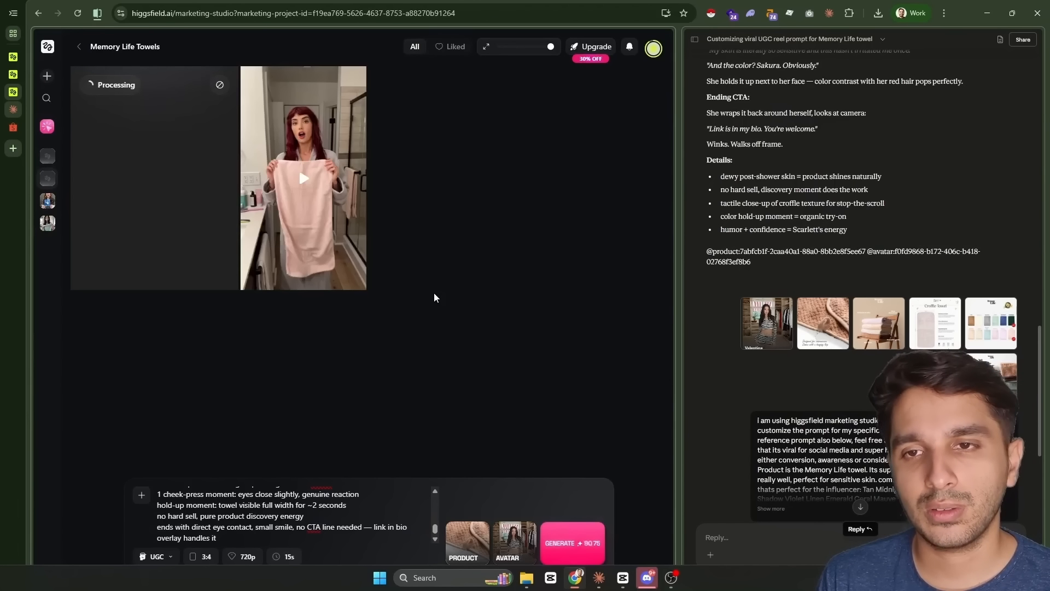
- Download the finished UGC Virtual Try On towel video and play it in its detail view
mouse_move(362, 110)
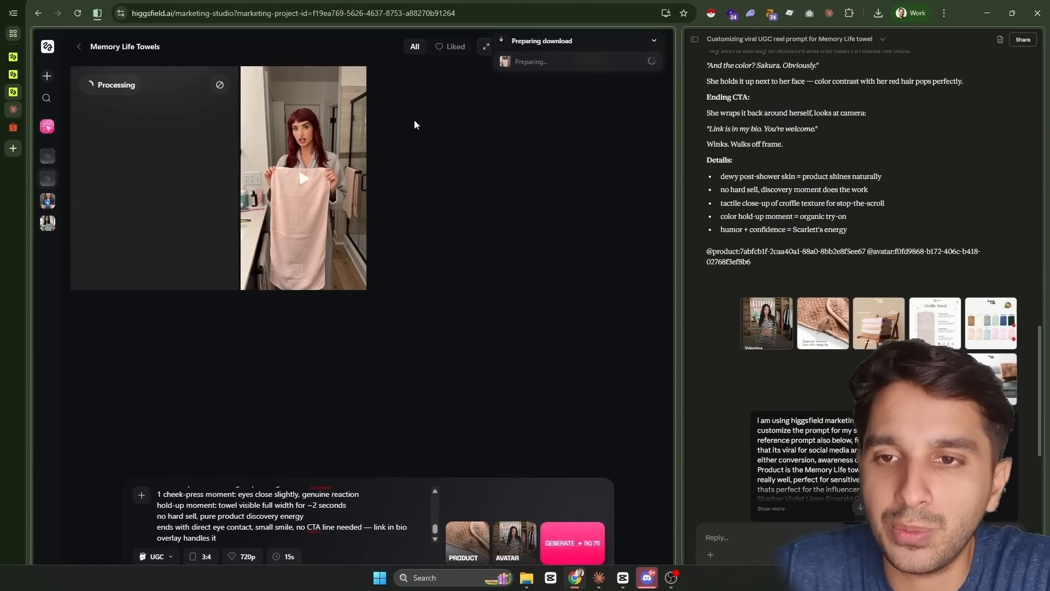
mouse_move(350, 170)
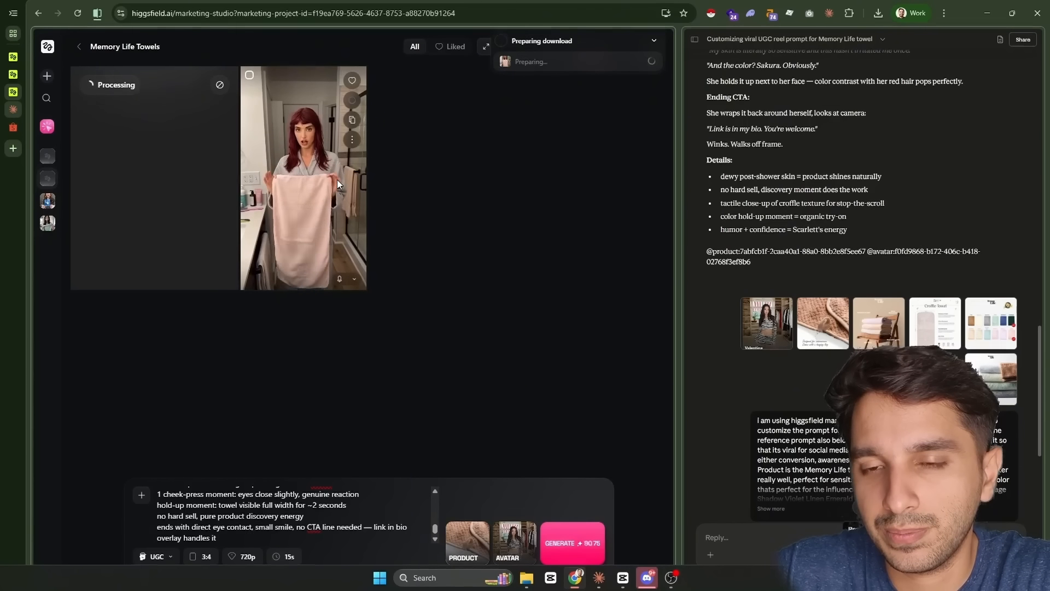
left_click(330, 179)
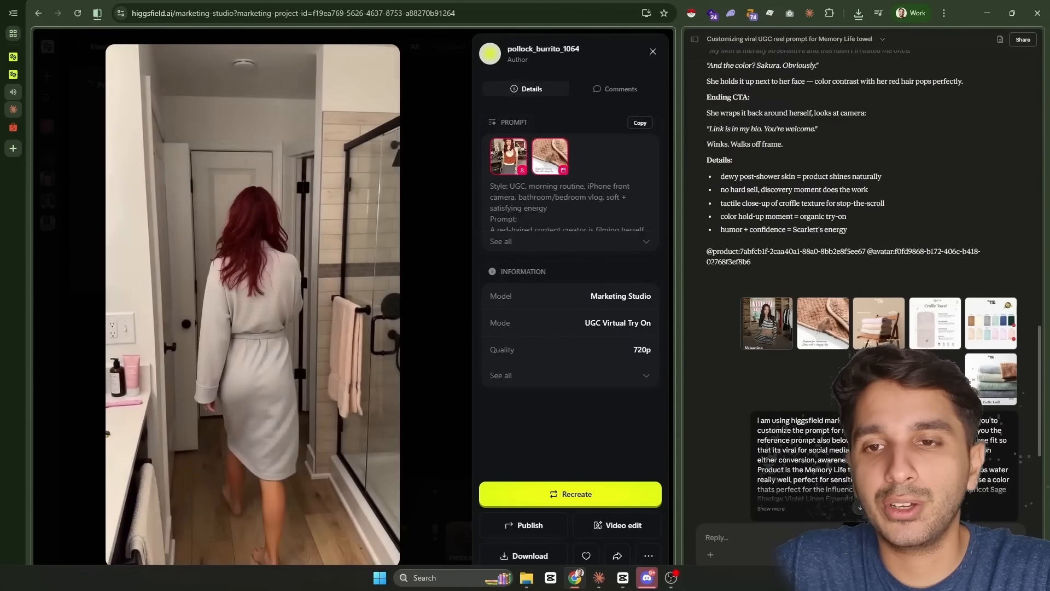
left_click(444, 229)
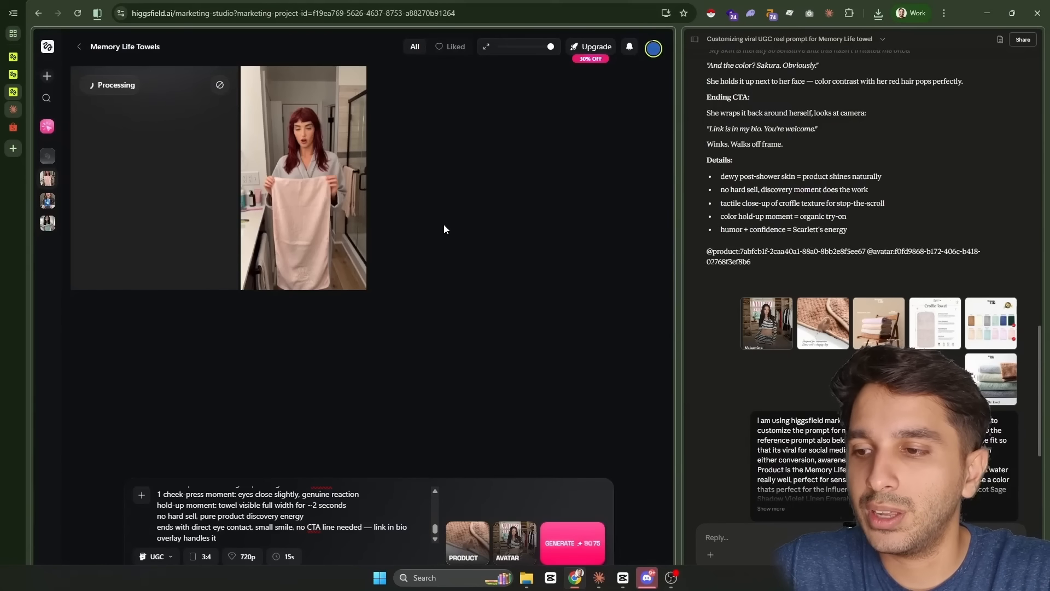